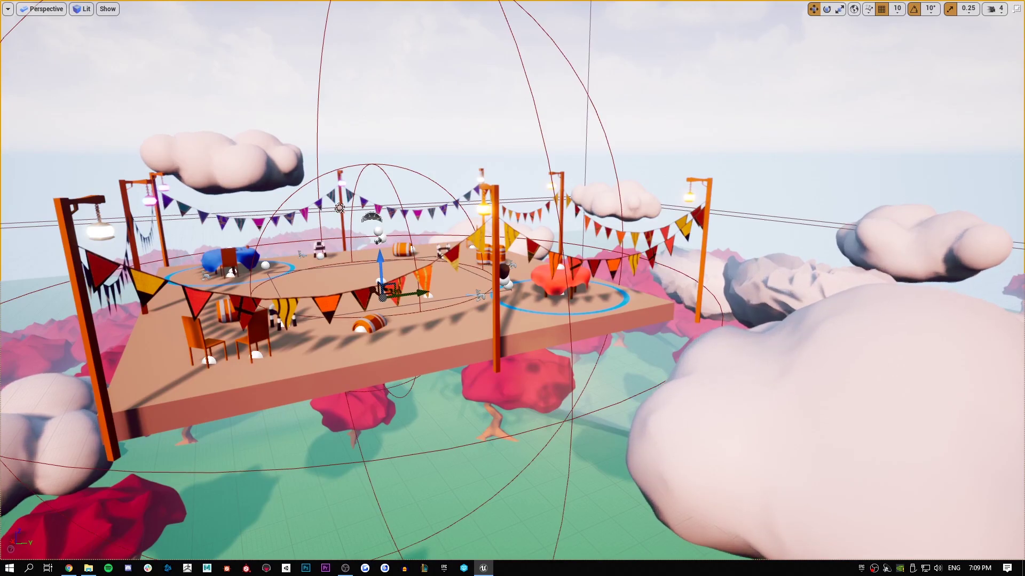
Step: Examine the floating platform, its surroundings and the large smooth cloud beside it from several viewpoints
key(w)
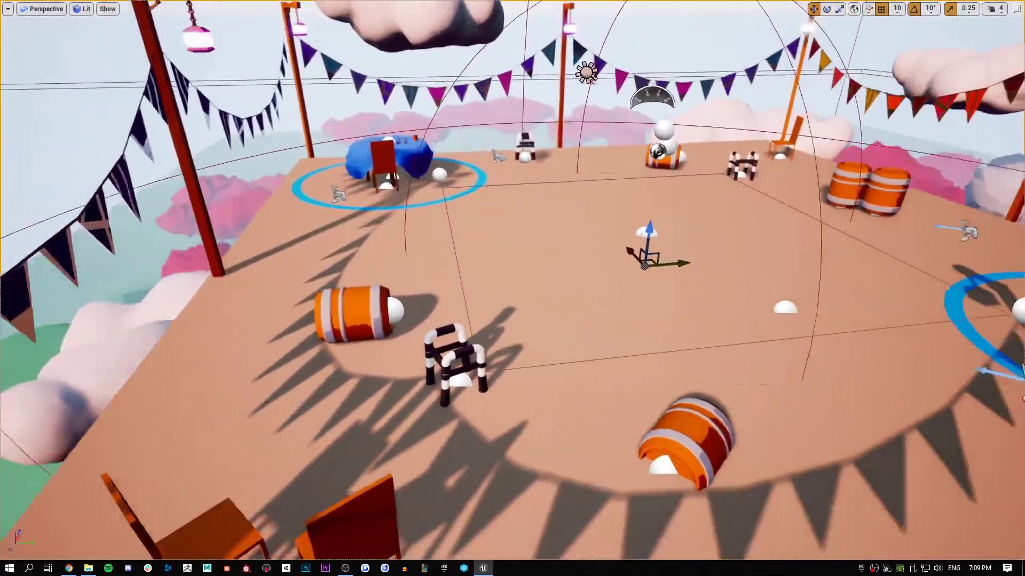
key(s)
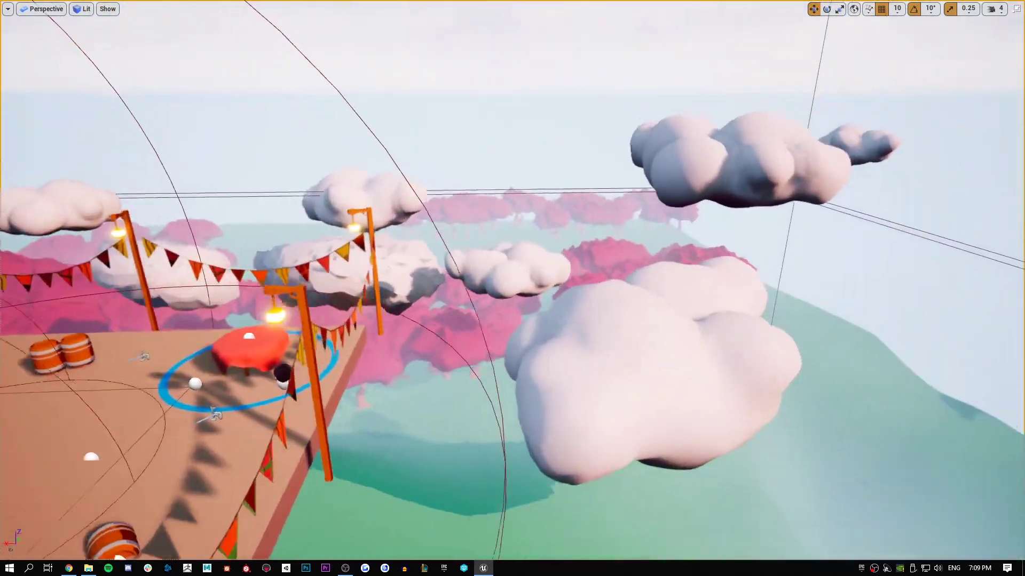
key(d)
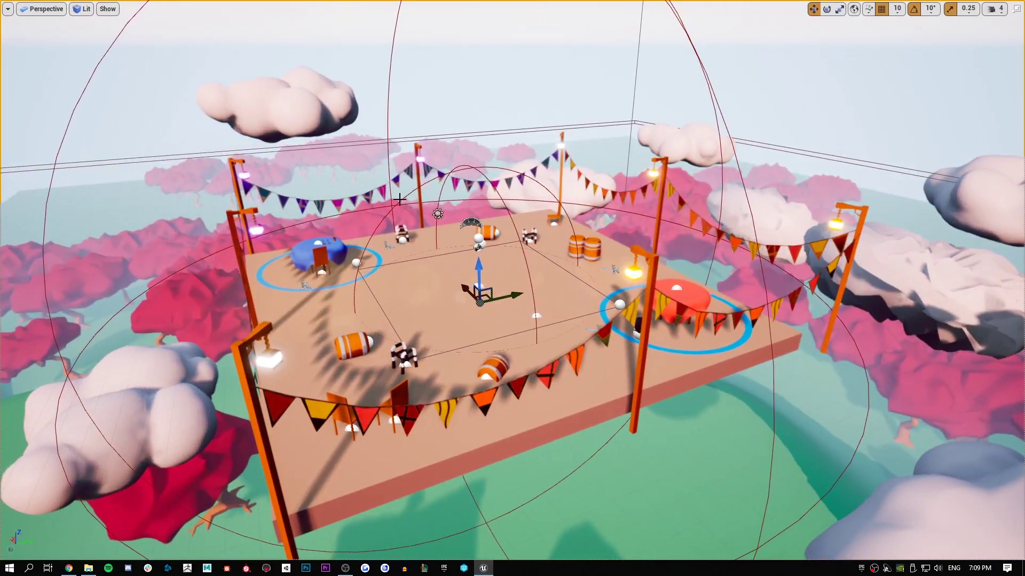
key(w)
right_drag(447, 184, 411, 215)
right_drag(530, 299, 720, 286)
key(d)
key(d)
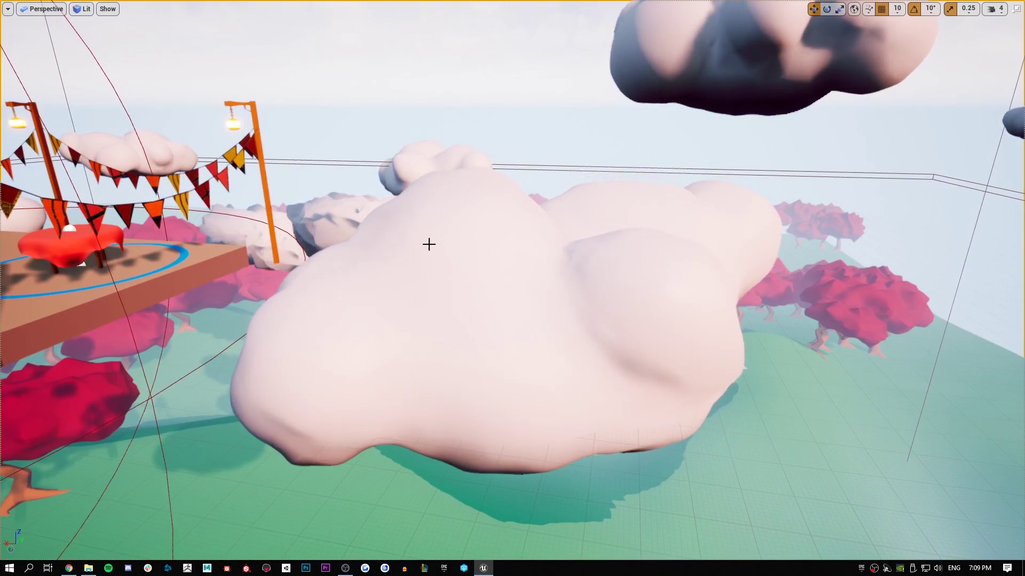
right_drag(463, 236, 277, 221)
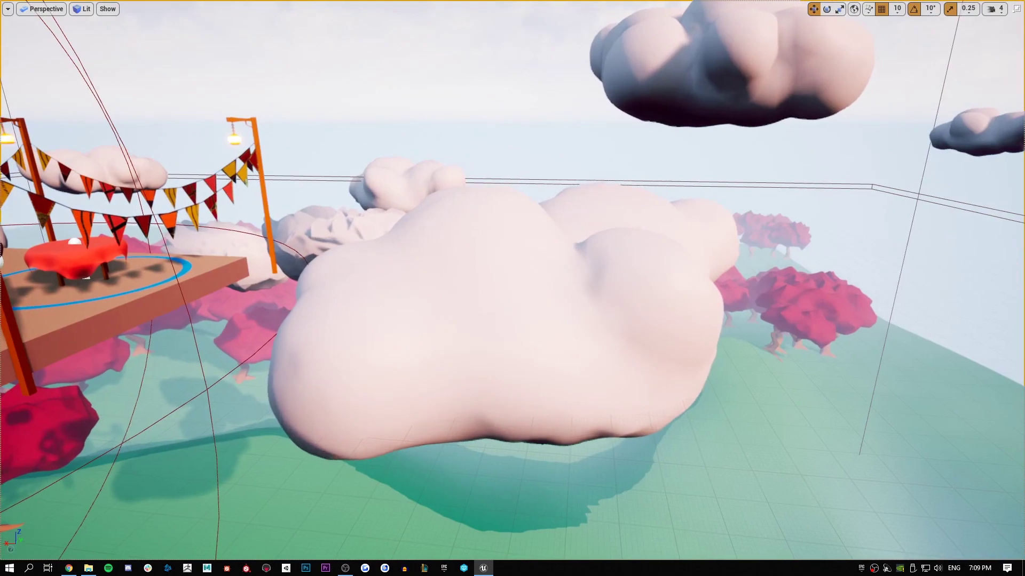
right_drag(461, 235, 437, 228)
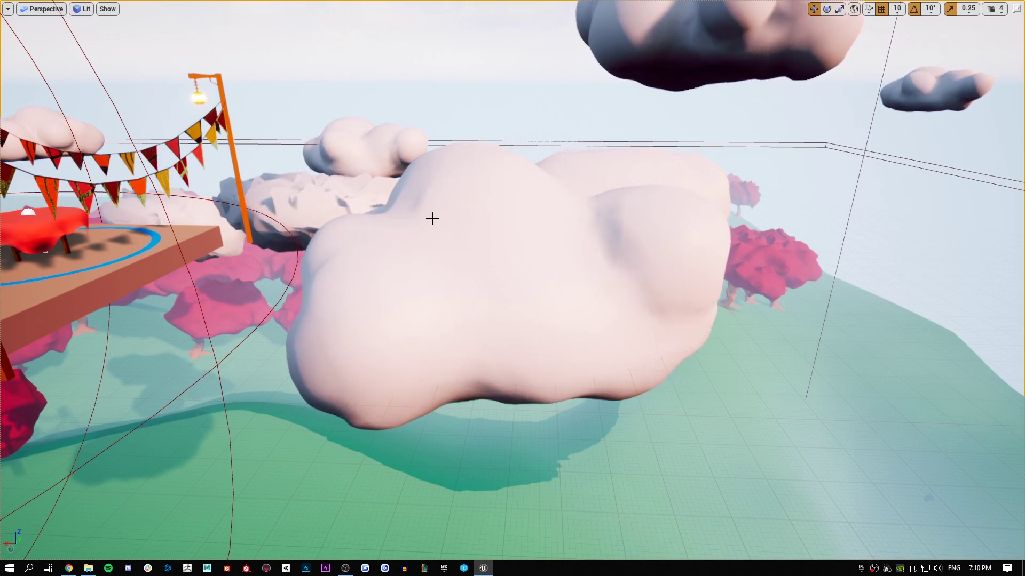
right_drag(459, 269, 429, 273)
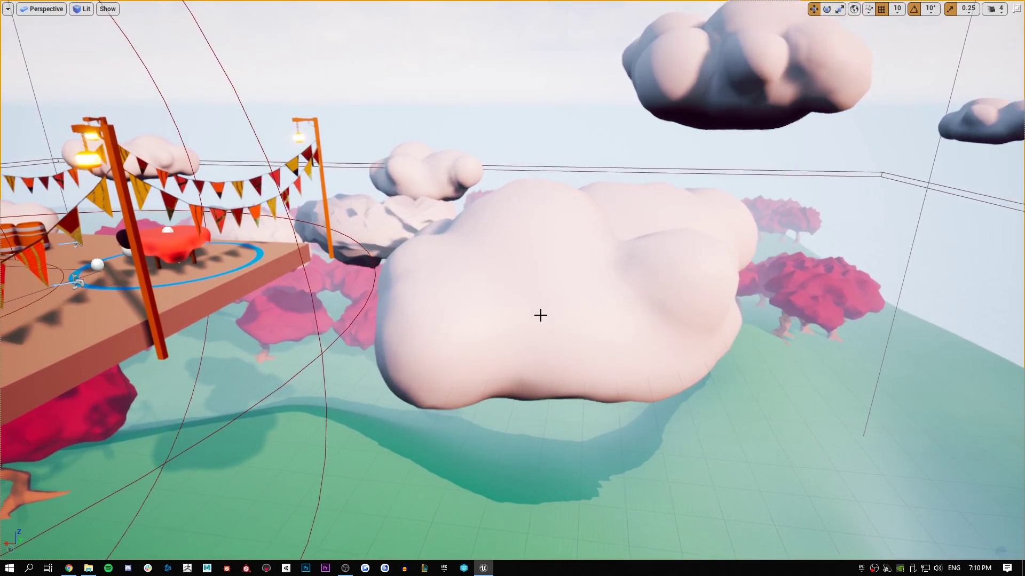
right_drag(474, 262, 497, 233)
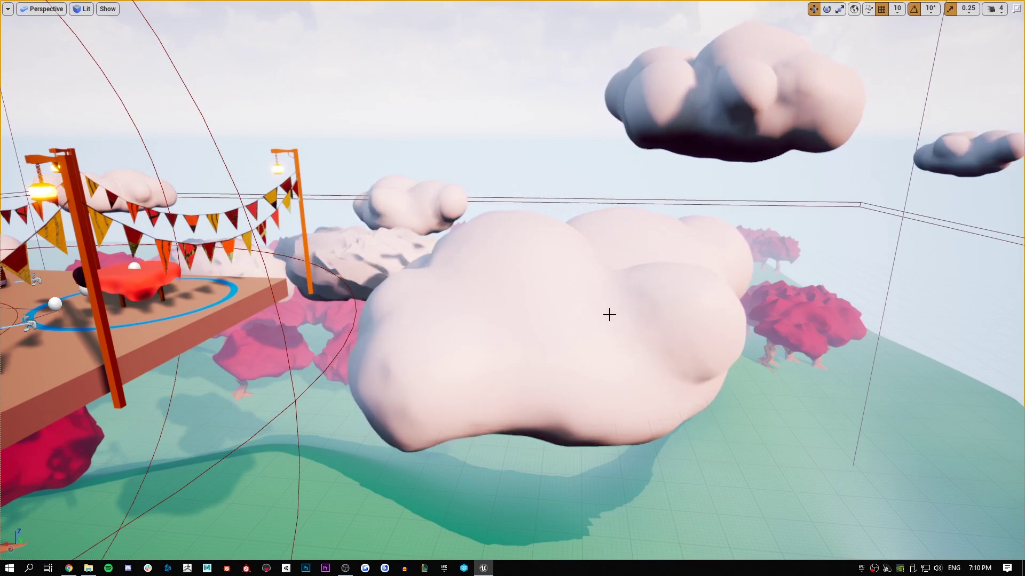
Step: Try to shift the jagged cloud beyond the platform along its X axis, and undo the move
key(w)
right_drag(536, 283, 507, 299)
click(506, 241)
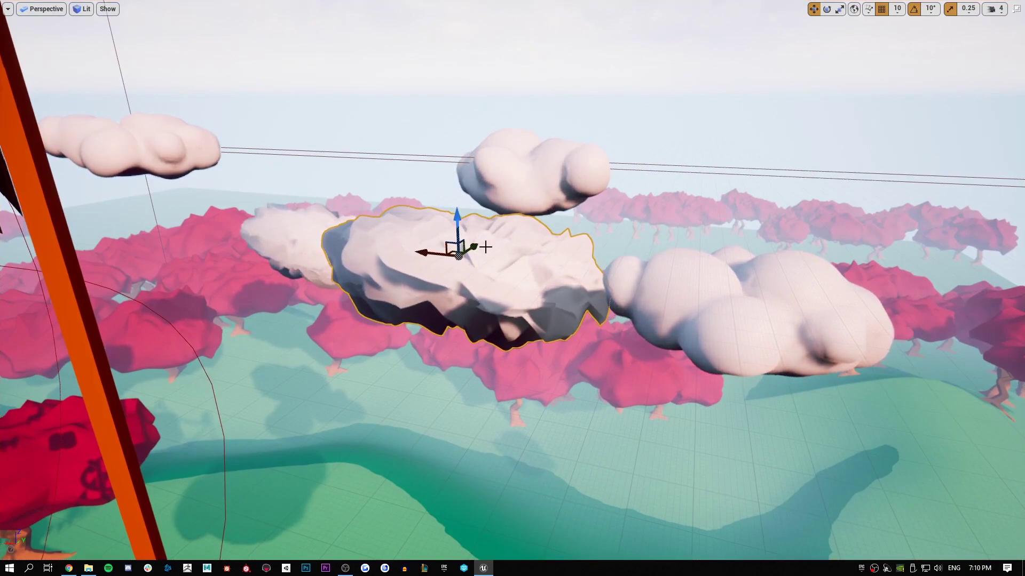
mouse_move(421, 253)
mouse_down()
mouse_move(334, 238)
mouse_move(403, 250)
mouse_up()
key(ctrl+z)
Step: Examine the changing shape and soft shading of the large smooth cloud up close
right_drag(404, 250, 470, 294)
key(s)
key(w)
right_drag(547, 318, 546, 318)
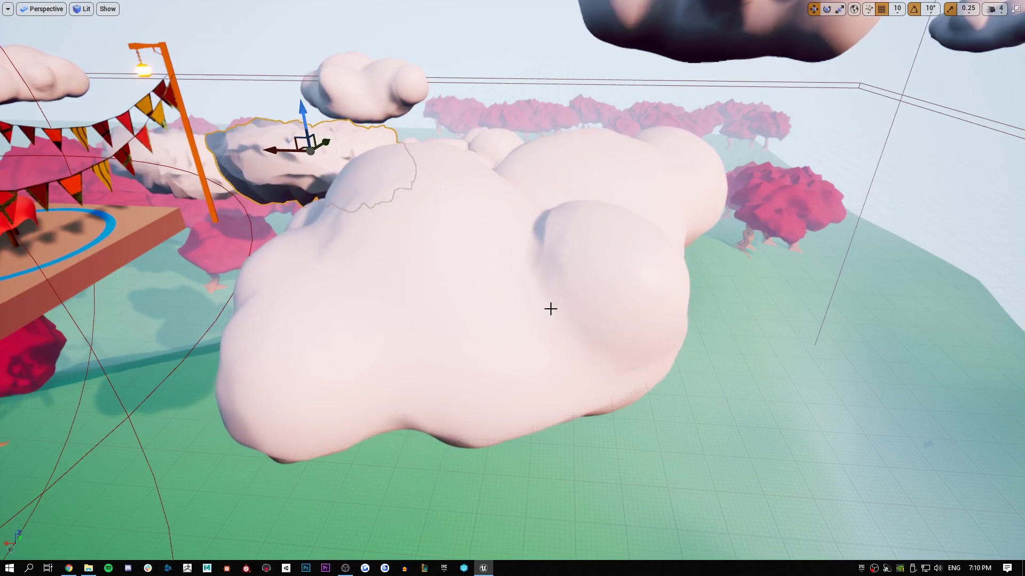
key(a)
right_drag(510, 297, 475, 282)
key(a)
right_drag(546, 318, 705, 224)
key(w)
key(d)
key(s)
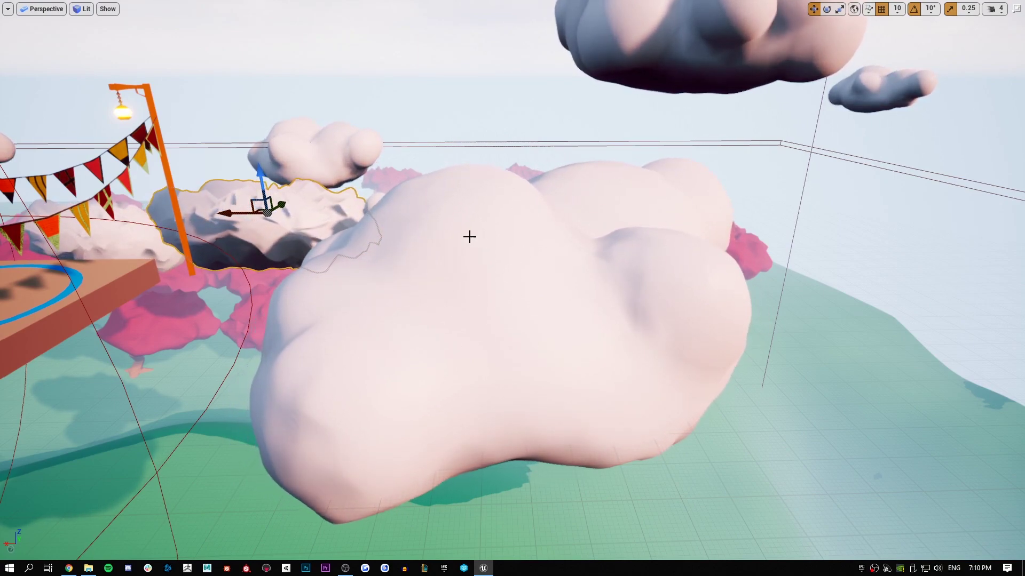
mouse_move(498, 242)
right_down()
mouse_move(291, 235)
mouse_move(509, 234)
mouse_move(480, 251)
right_up()
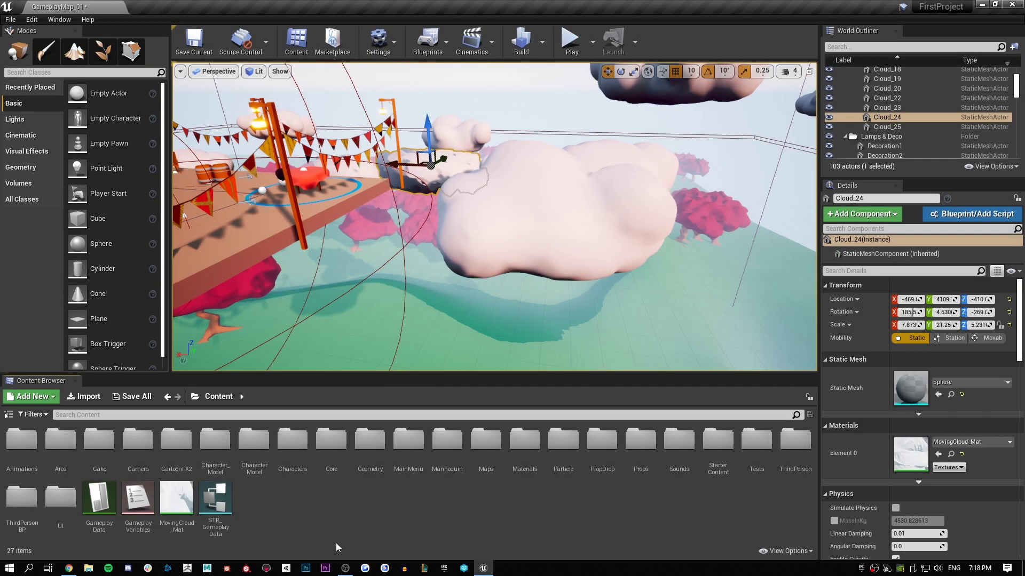
Step: Create a new material named Cloud_test in the Content folder and open it for editing
right_click(339, 520)
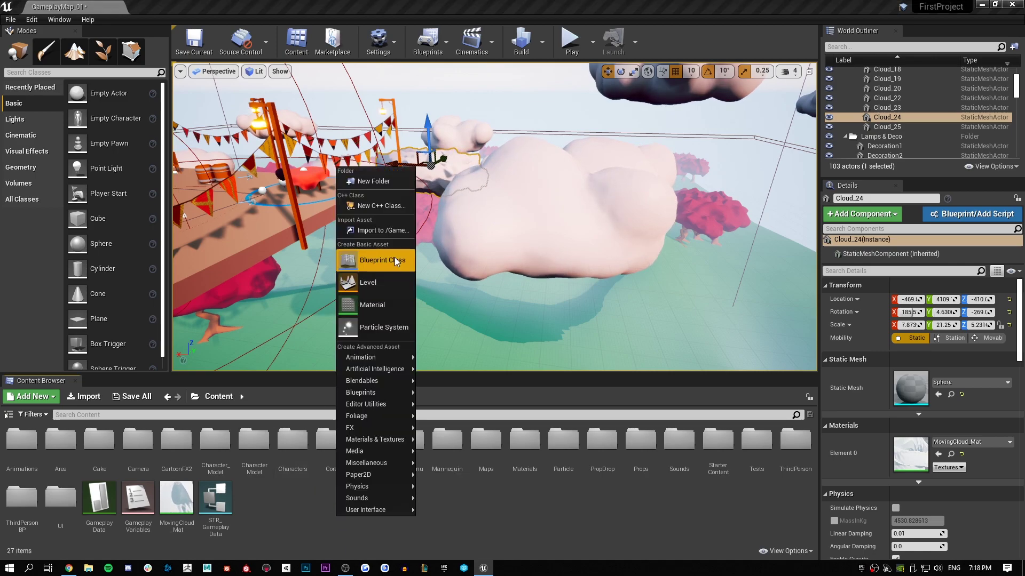
click(373, 304)
text(C)
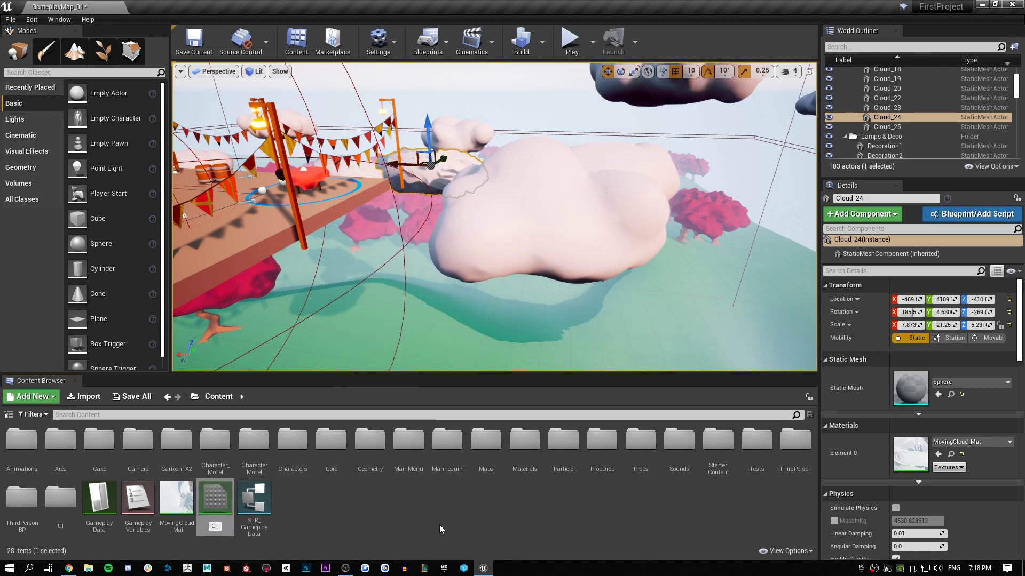
text(loud_test)
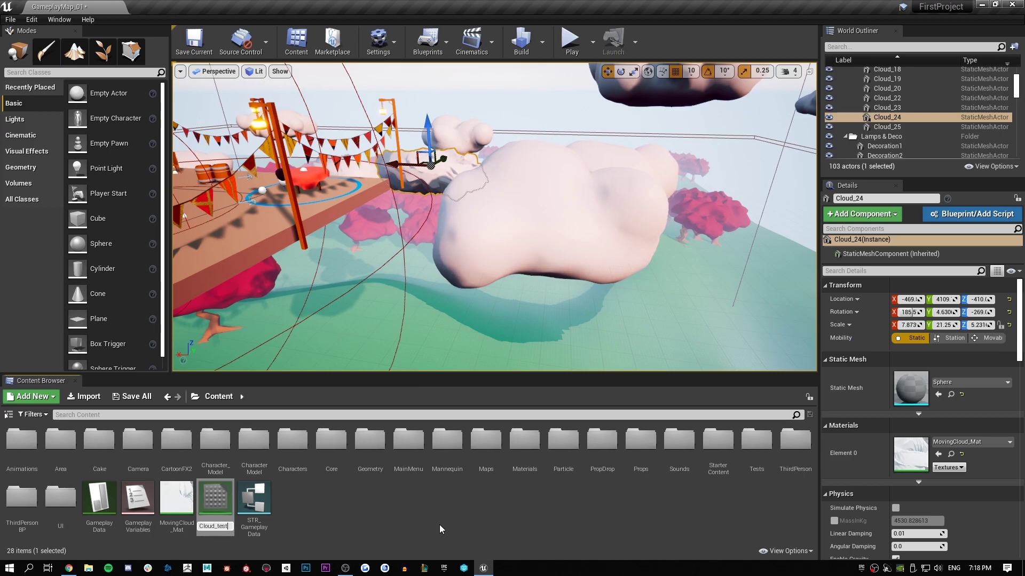
key(Return)
key(Return)
Step: Set the Cloud_test material's shading model to Subsurface
right_drag(325, 238, 468, 251)
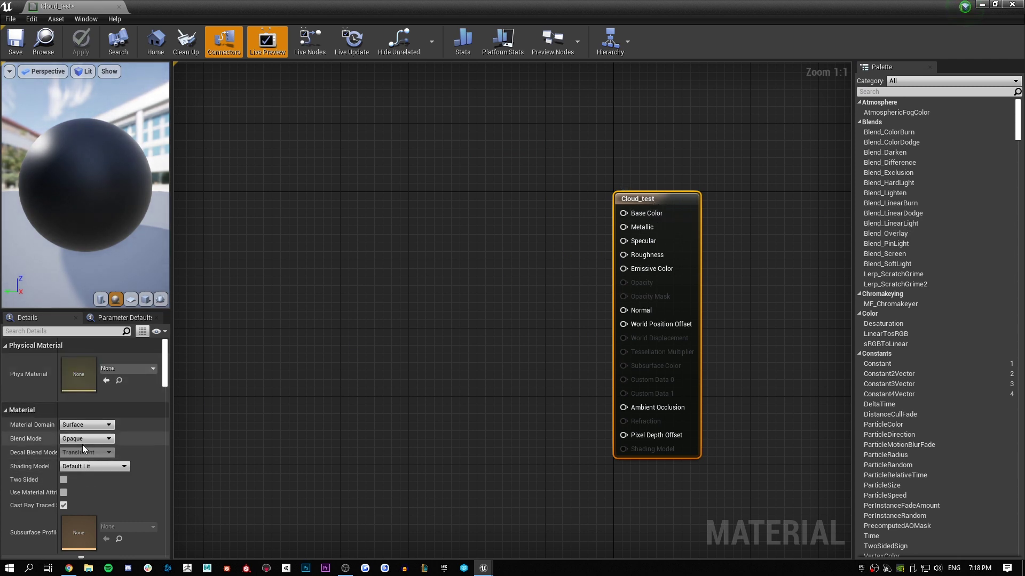
click(79, 467)
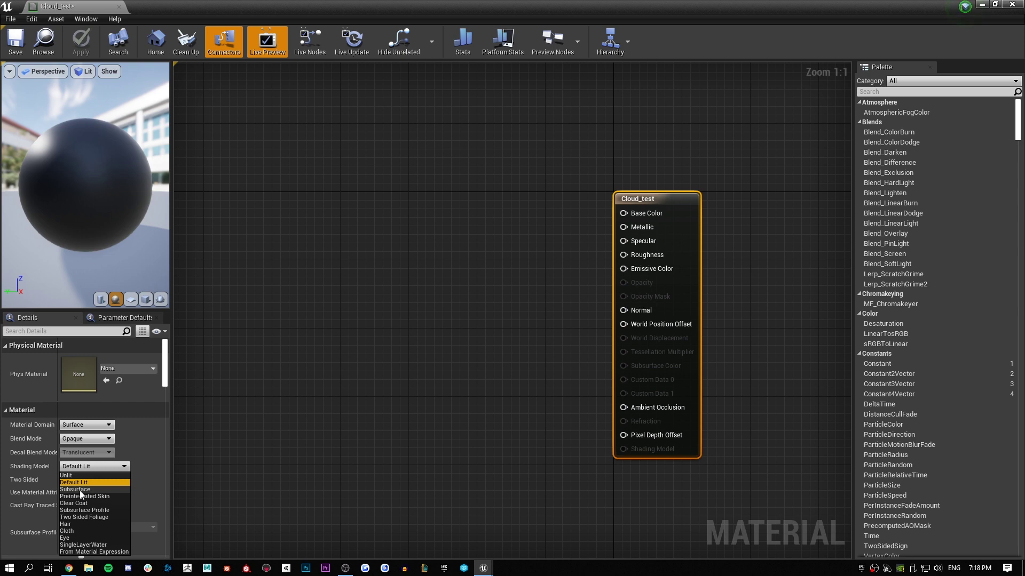
click(79, 491)
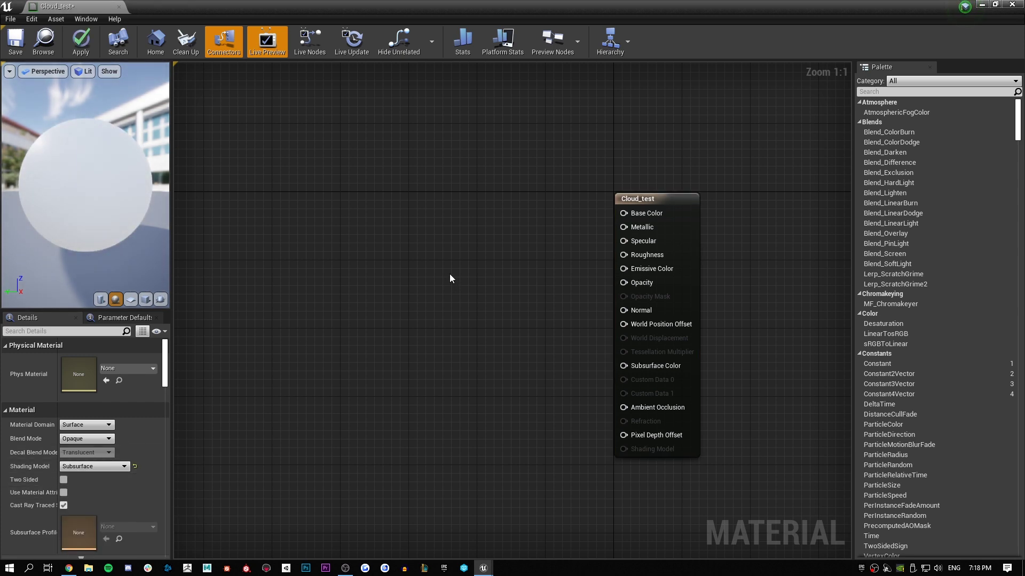
Step: Find the material's tessellation settings, set the D3D11 tessellation mode to PN Triangles, and clear the search filter
right_drag(454, 253, 492, 233)
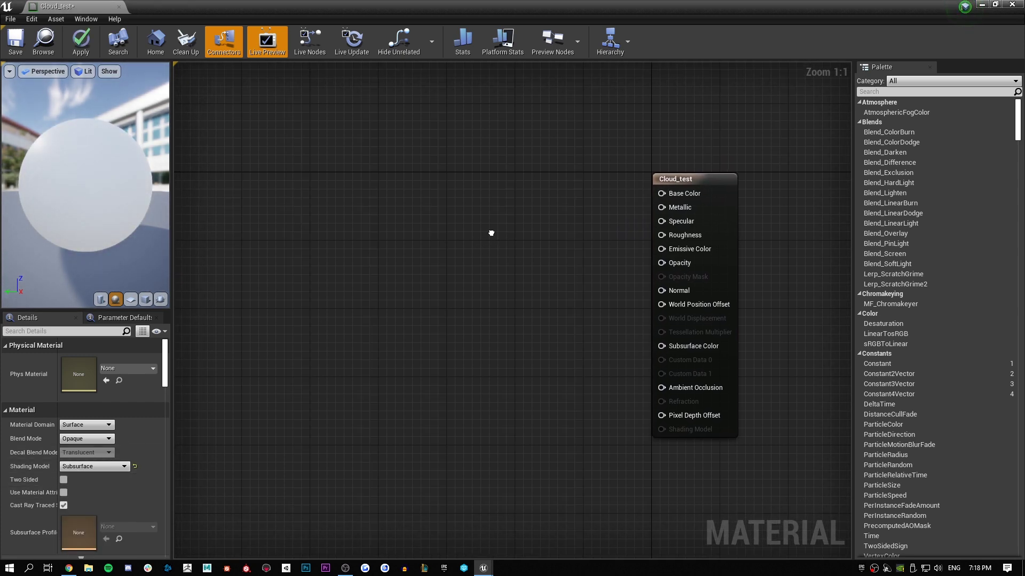
click(75, 330)
text(tes)
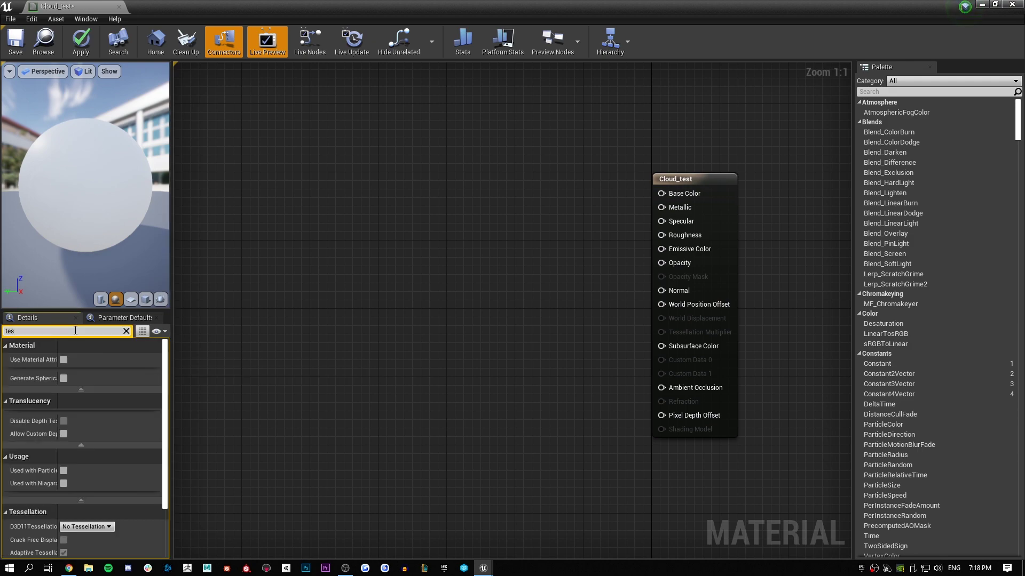
text(s)
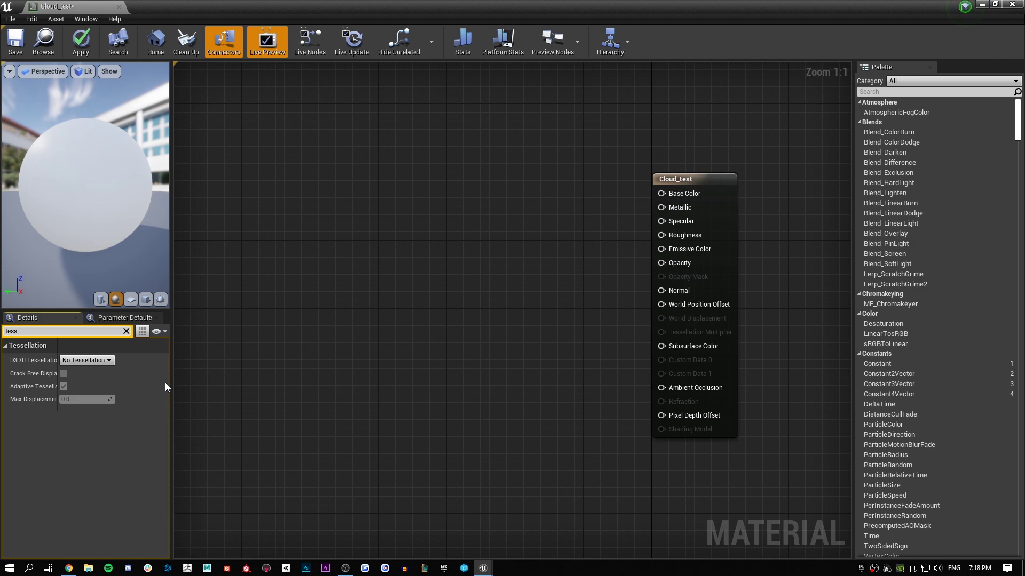
click(92, 363)
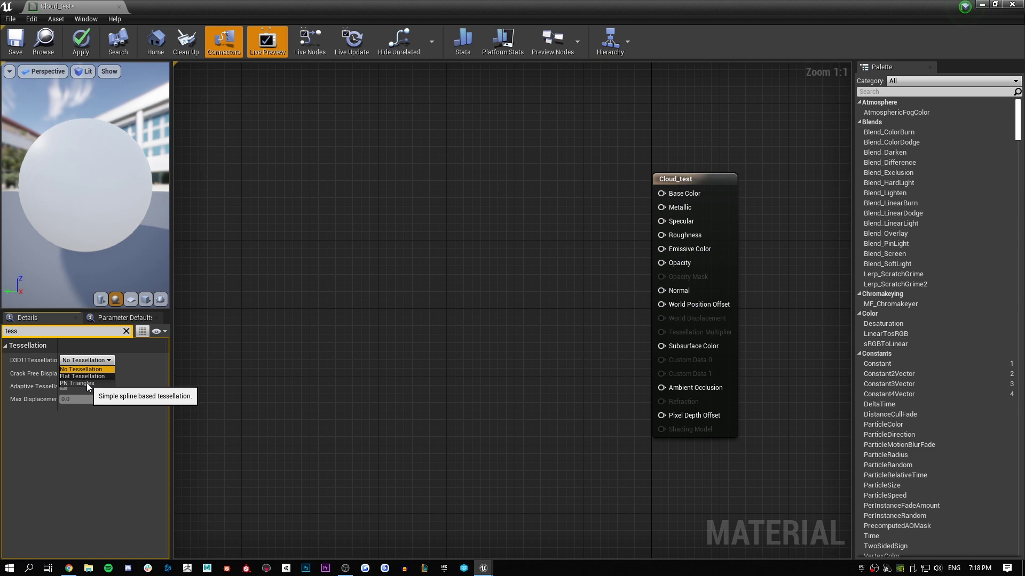
click(87, 383)
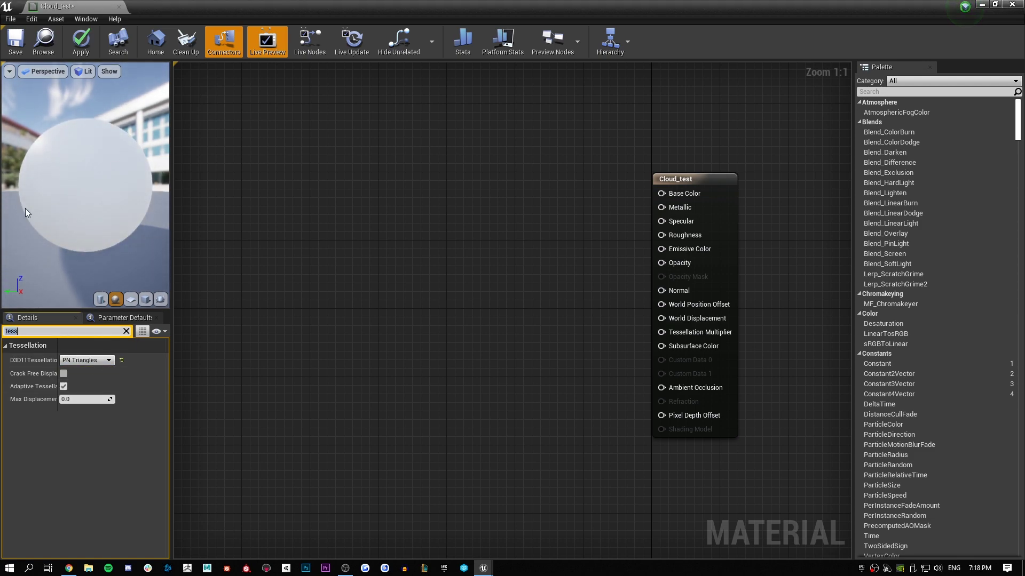
click(127, 332)
Step: Add a Constant node with the value 0.95 and connect it to the material's Base Color
right_drag(412, 220, 392, 235)
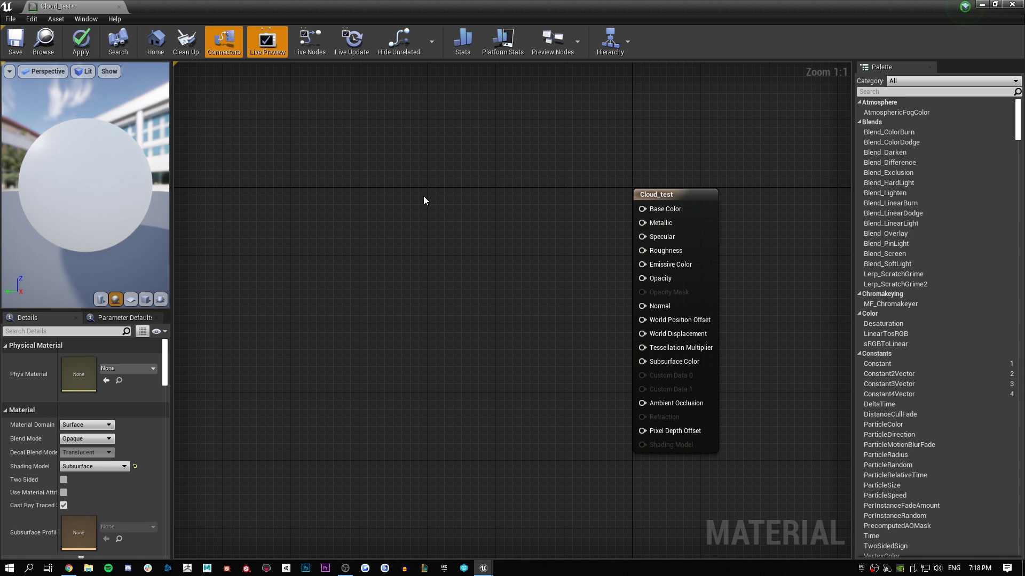
click(448, 211)
drag(440, 194, 433, 187)
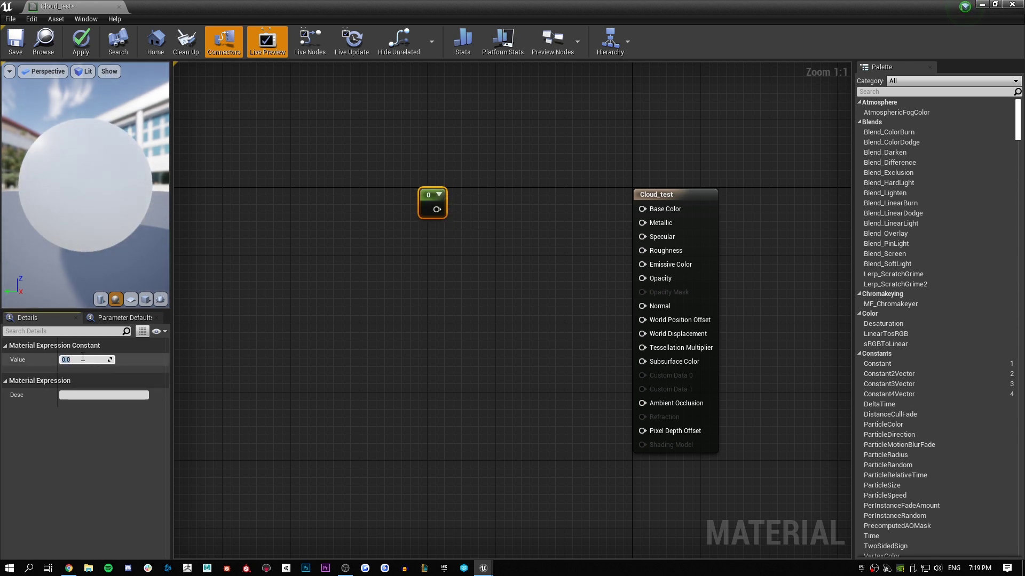
click(83, 358)
text(.95)
key(Return)
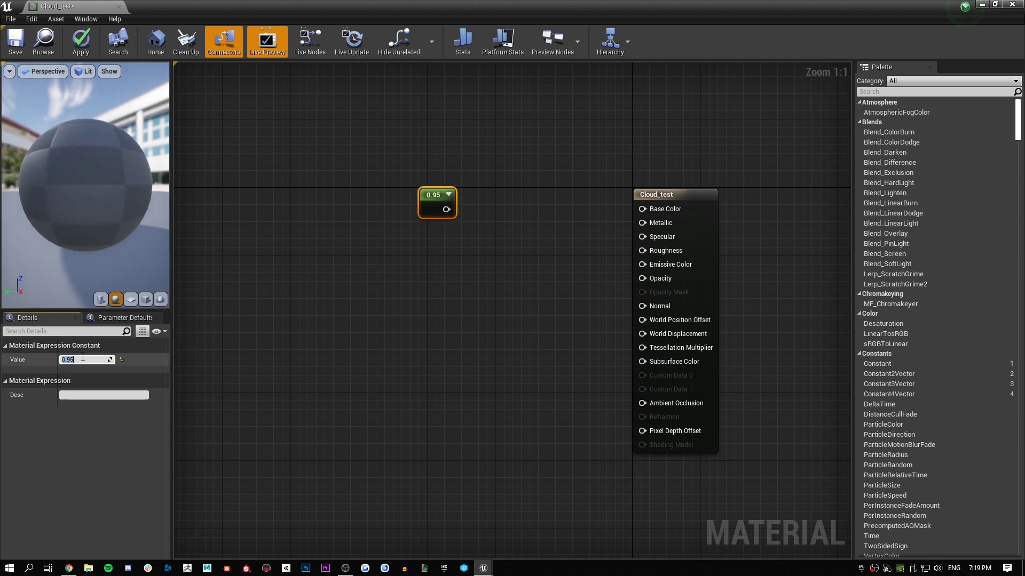
drag(447, 209, 642, 215)
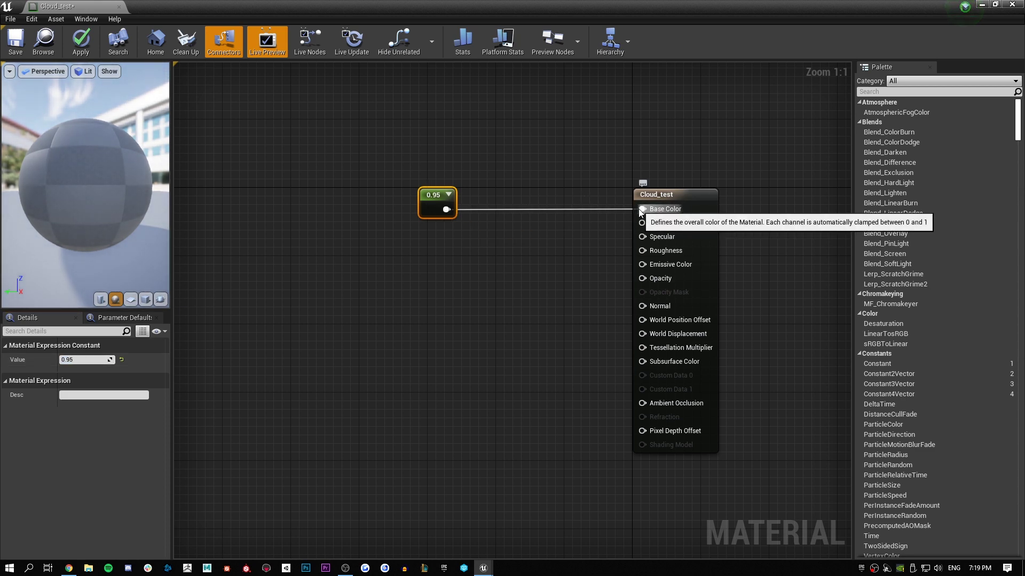
drag(49, 172, 82, 191)
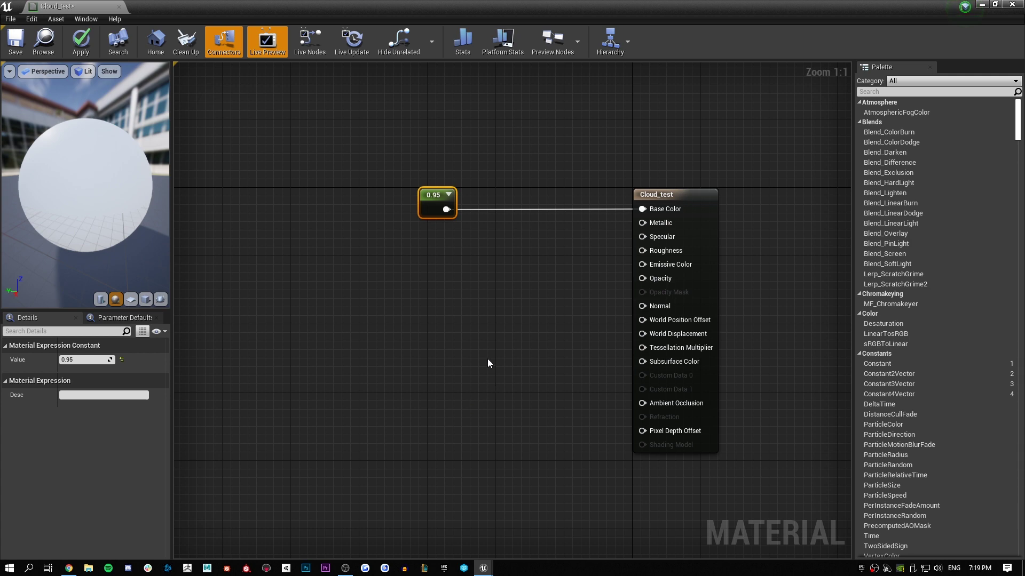
Step: Add a Constant node of 0.5, connect it to Opacity, and place it close to that input
click(475, 331)
click(424, 259)
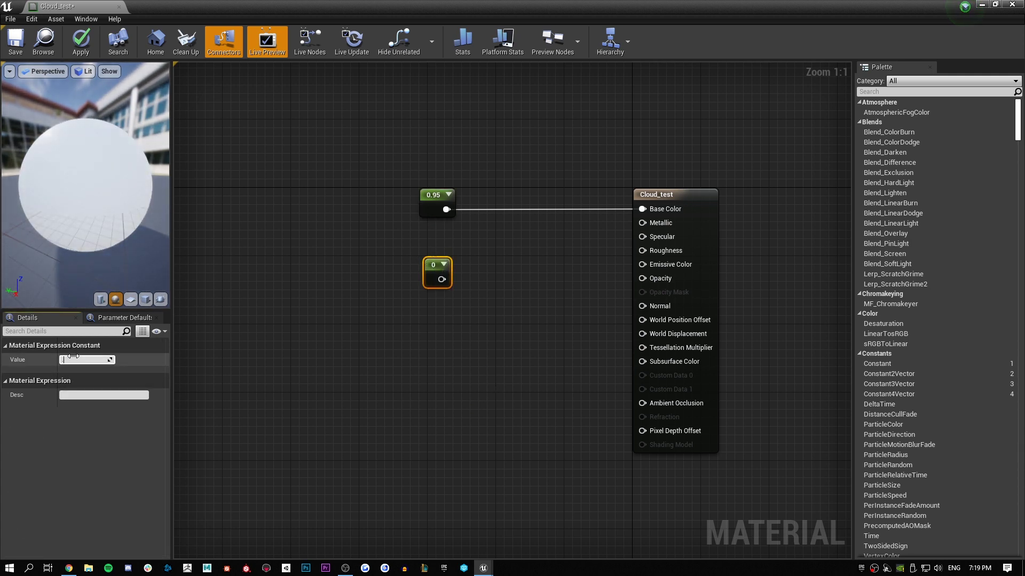
text(0.5)
key(Return)
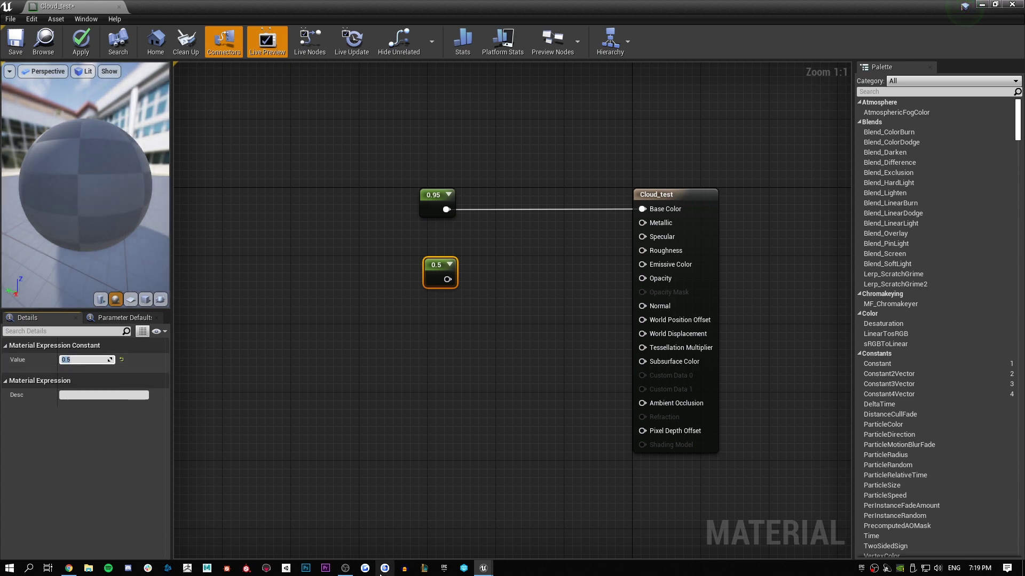
drag(448, 279, 625, 283)
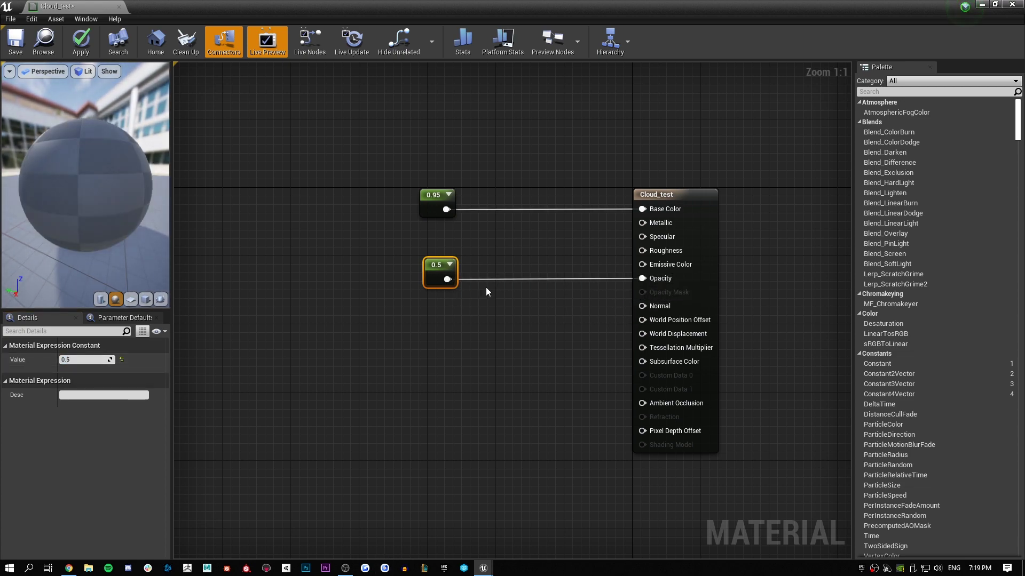
drag(430, 269, 604, 277)
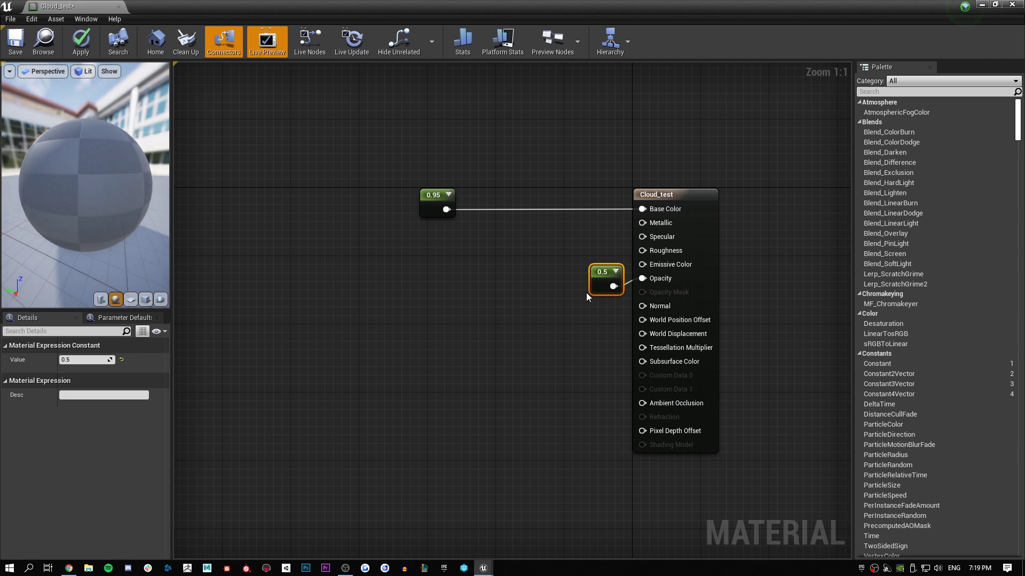
Step: Add a Constant node of 0.005, connect it to both Emissive Color and Subsurface Color, and reposition it and the 0.5 constant
click(500, 318)
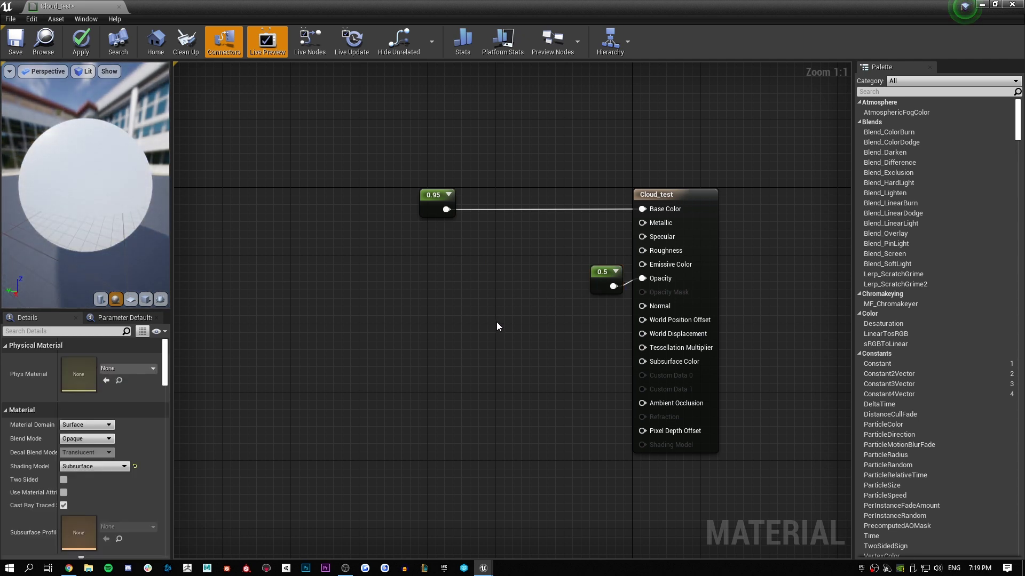
click(457, 330)
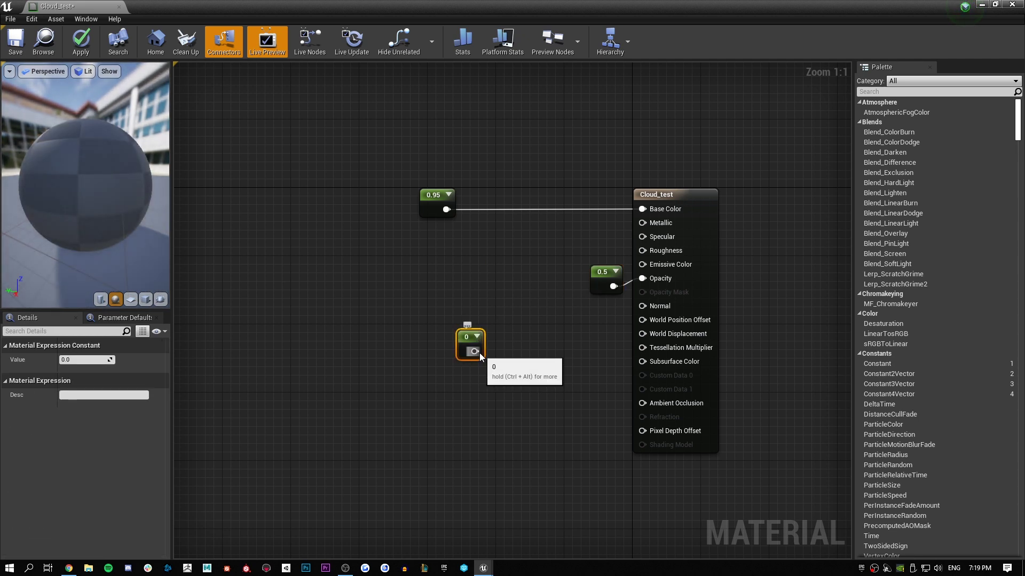
drag(474, 352, 646, 278)
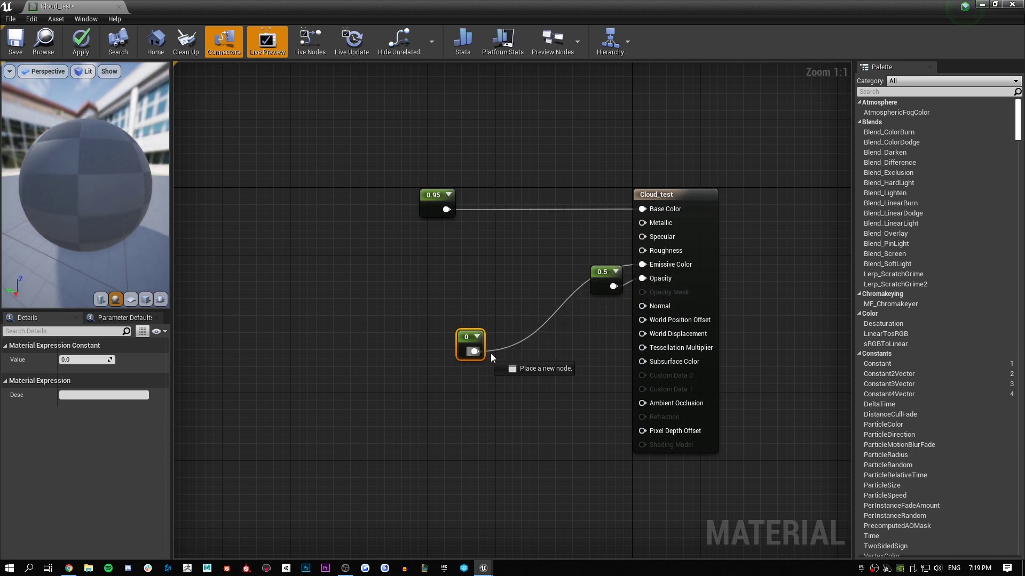
drag(607, 362, 643, 362)
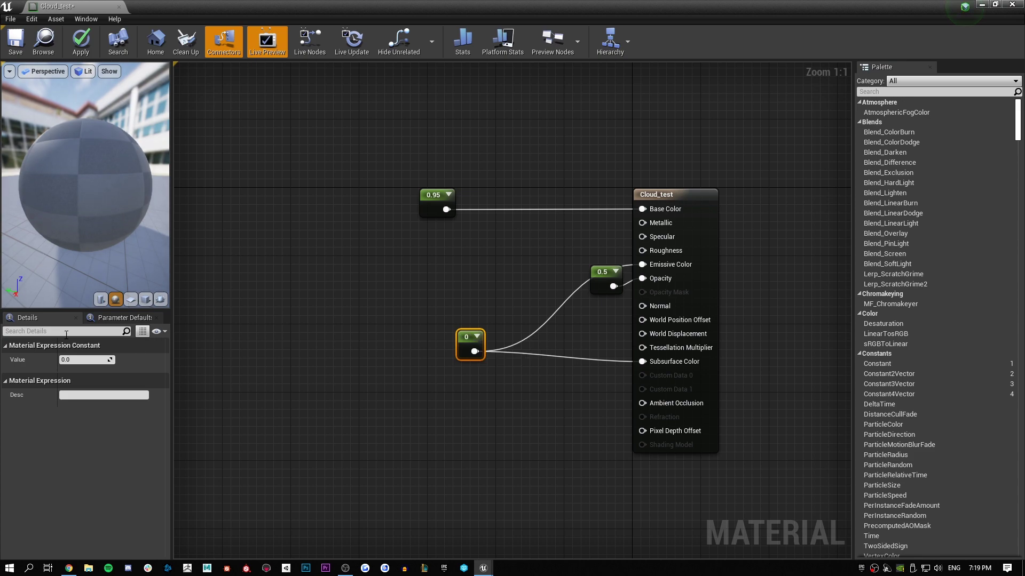
click(79, 360)
text(.005)
key(Return)
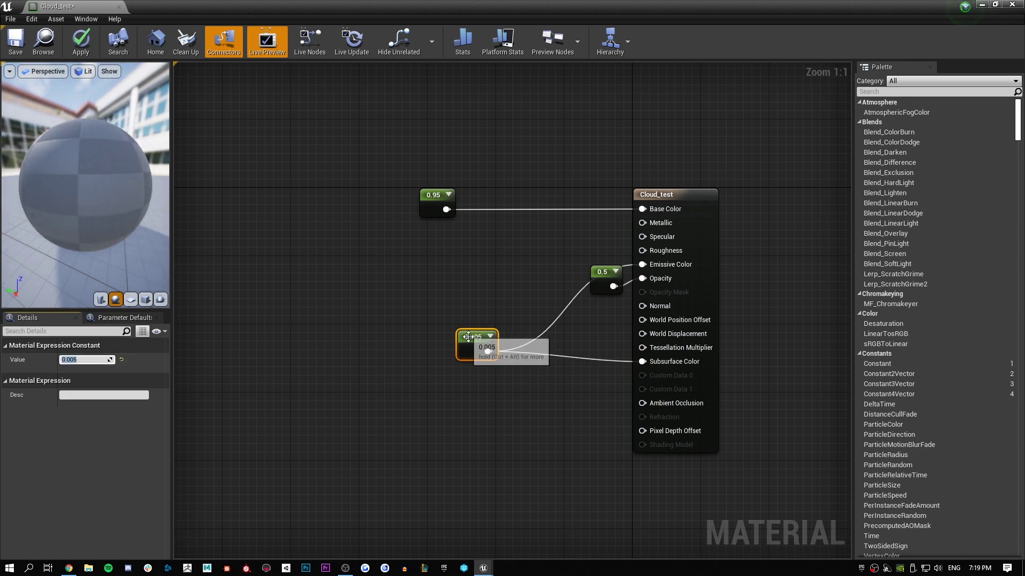
drag(468, 336, 498, 302)
drag(602, 273, 586, 252)
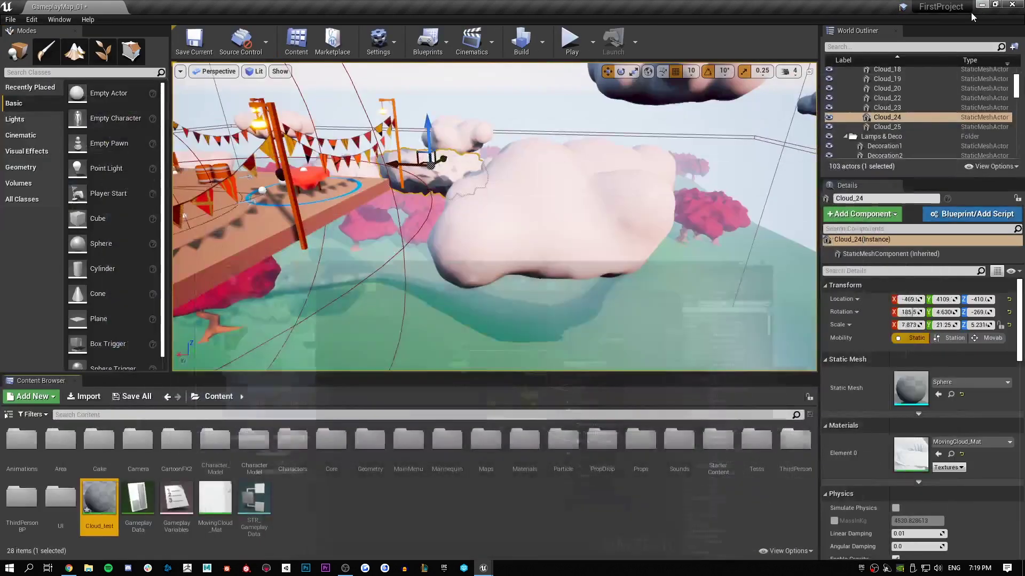
Step: Switch to the level and examine the surface smoothness of the existing clouds up close and from below
right_drag(549, 243, 475, 187)
right_drag(587, 201, 539, 200)
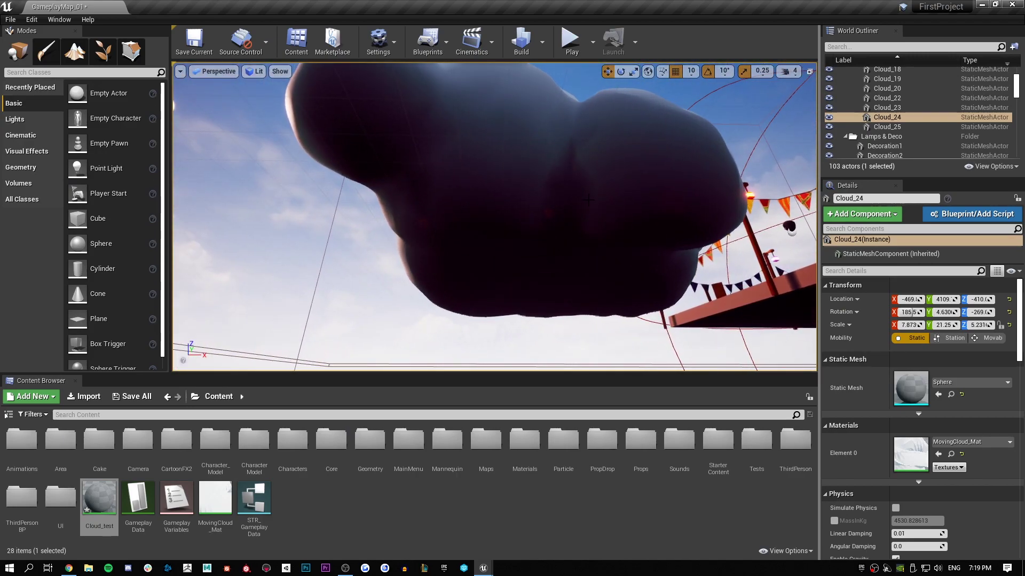
right_drag(540, 196, 608, 264)
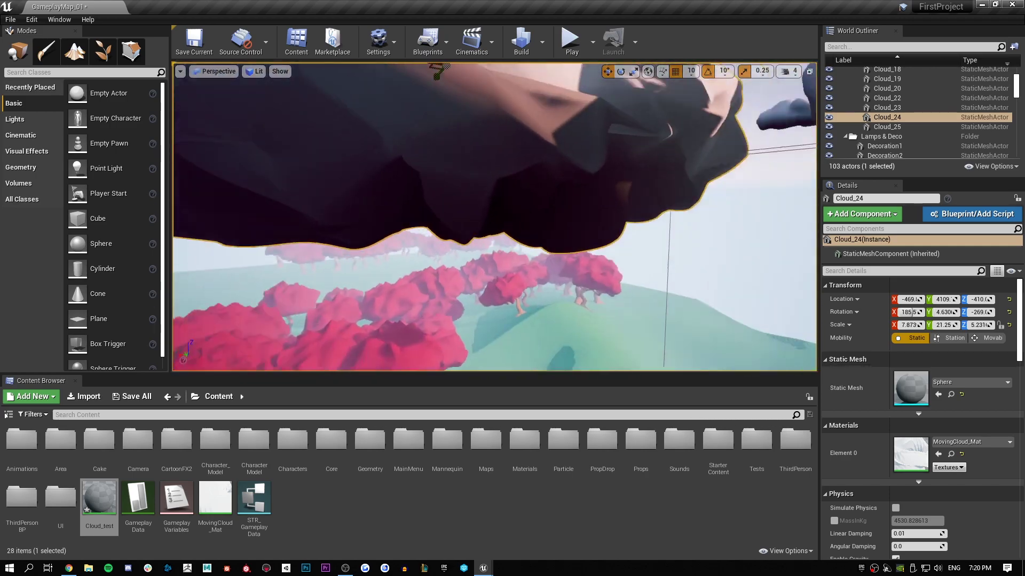
mouse_move(402, 220)
right_down()
mouse_move(401, 176)
mouse_move(402, 299)
mouse_move(401, 219)
right_up()
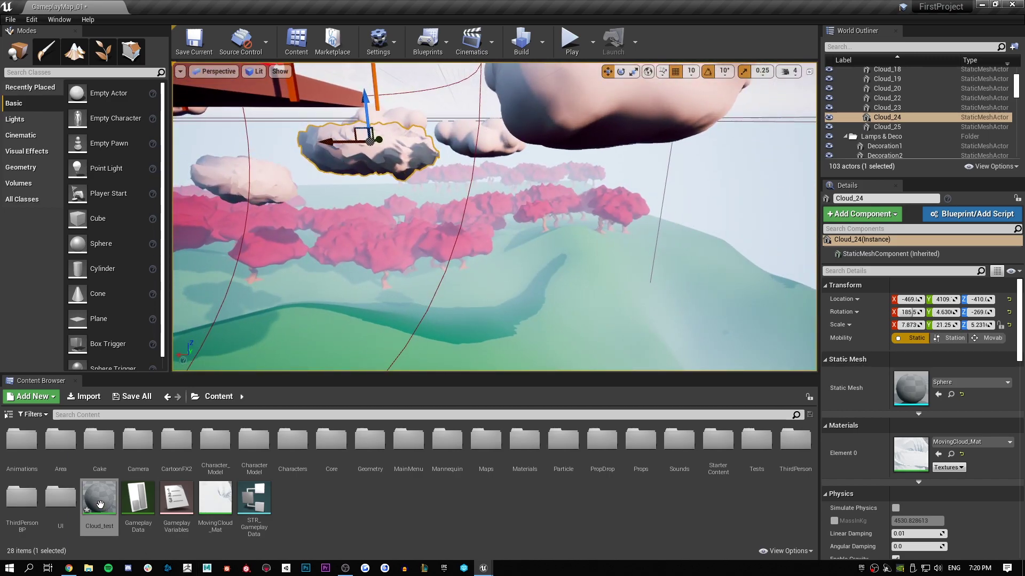
Step: Reopen the Cloud_test material, add a Constant node with the value 10, and connect it to the Tessellation Multiplier
double_click(99, 499)
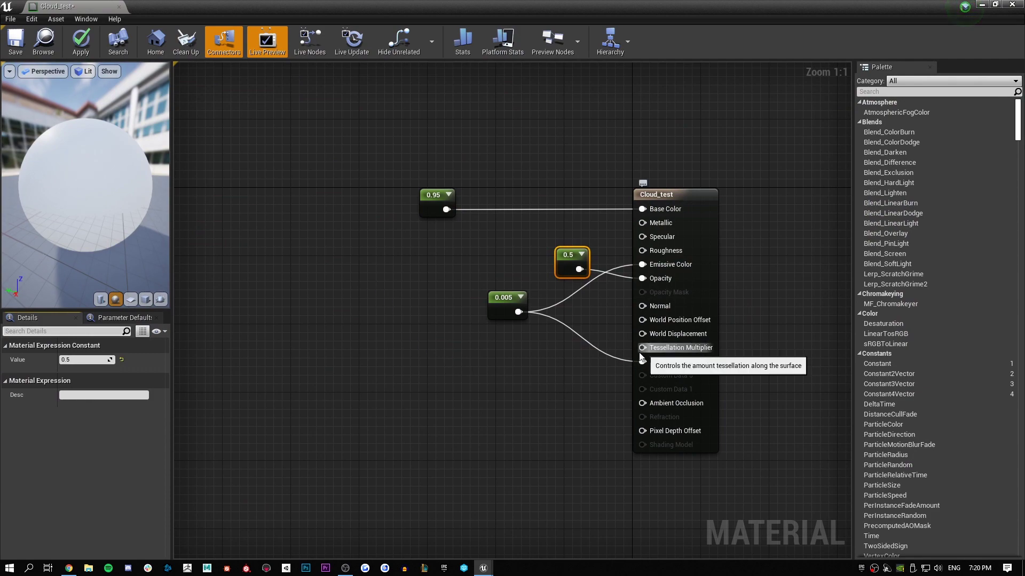
text(1)
click(391, 369)
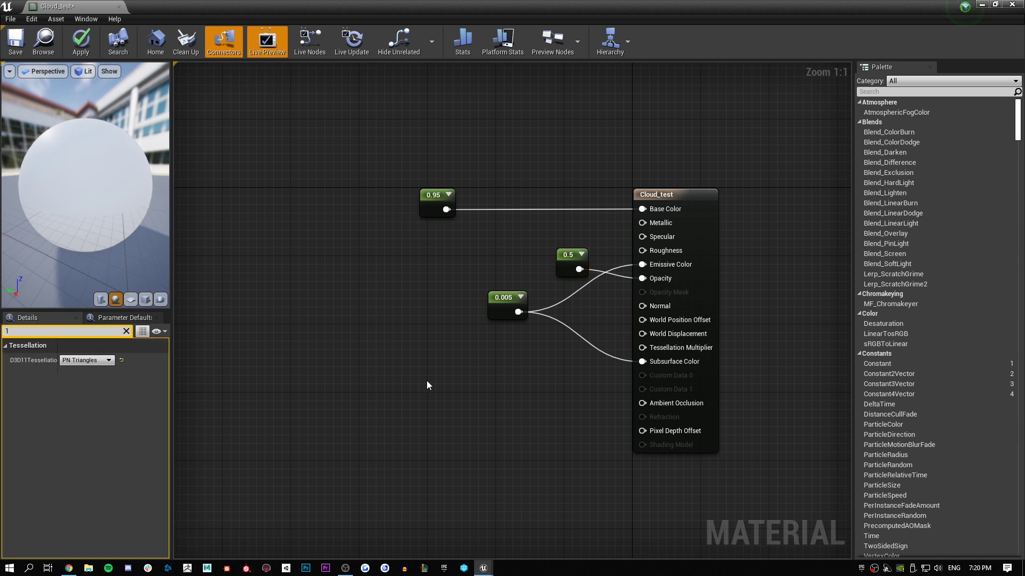
click(492, 376)
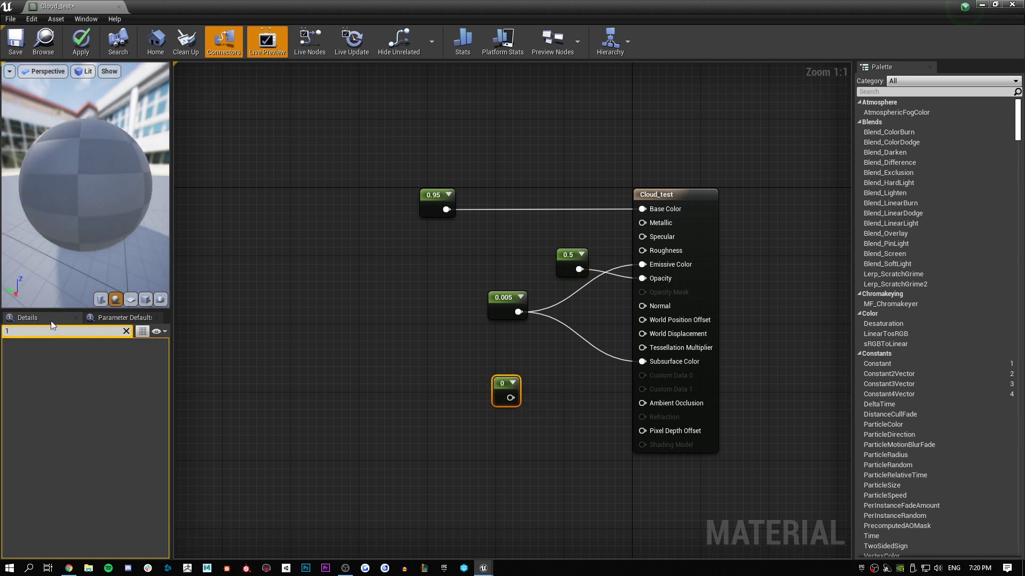
click(176, 354)
click(126, 331)
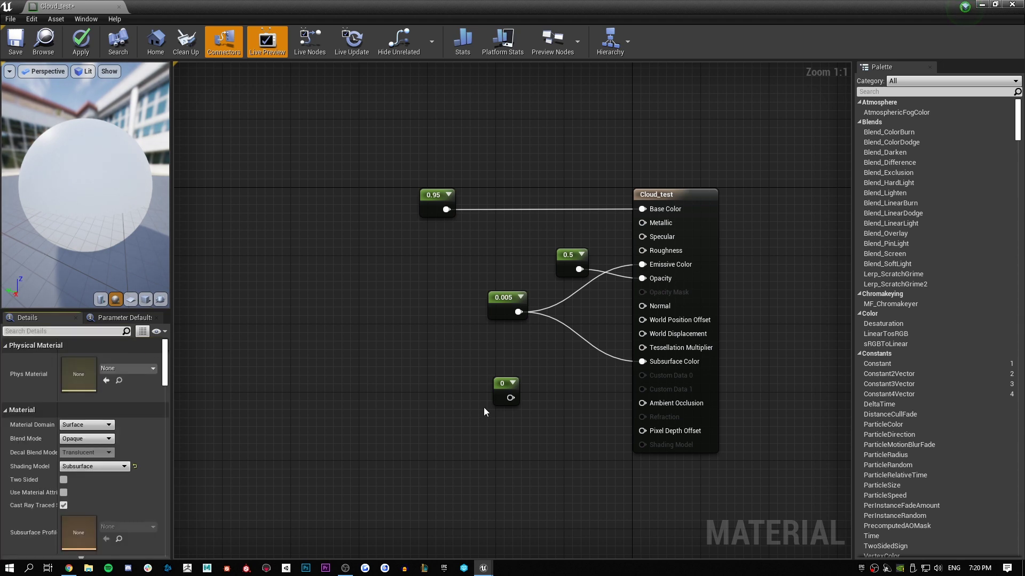
click(501, 386)
click(86, 360)
text(10)
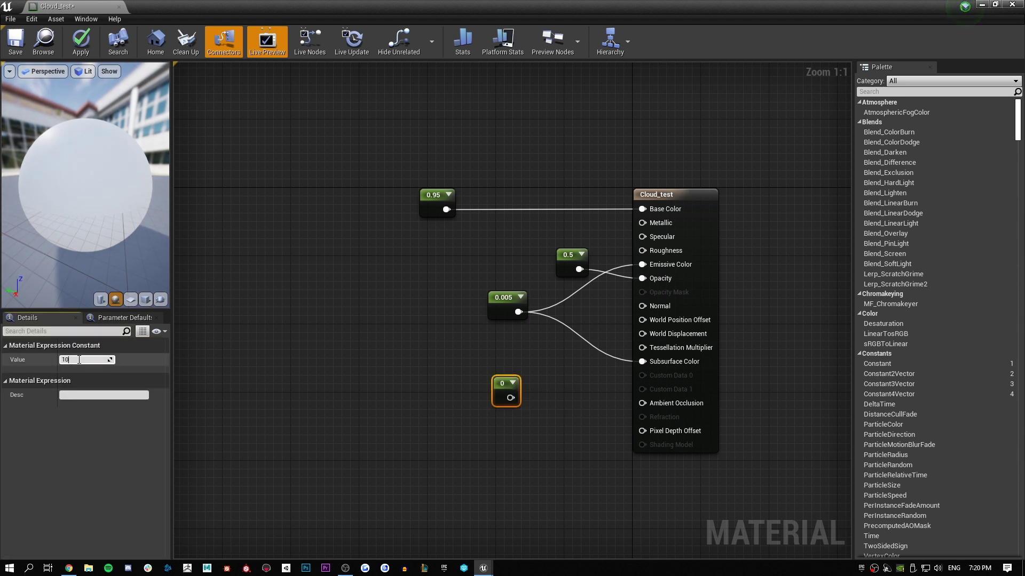
key(Return)
drag(514, 397, 656, 349)
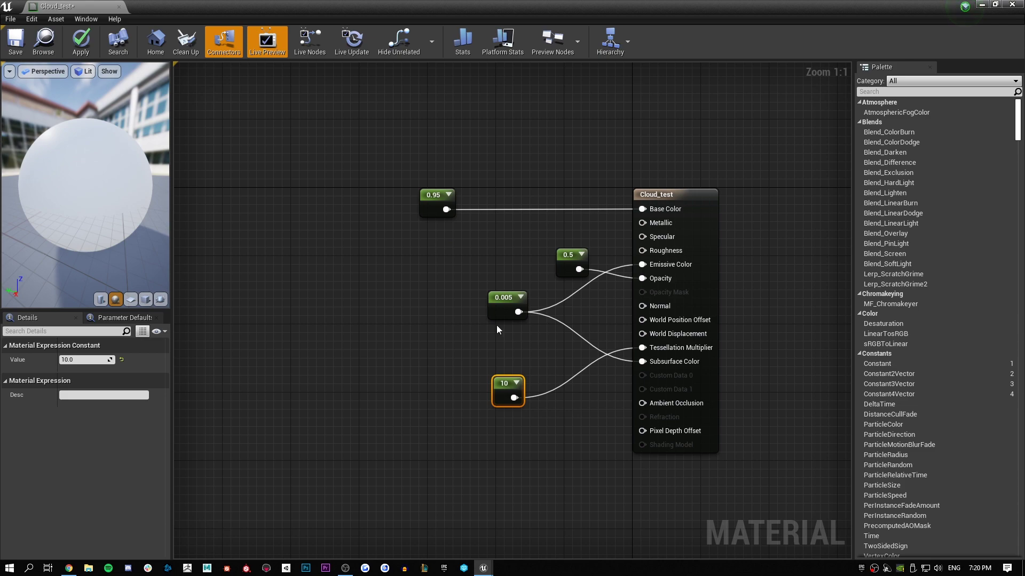
Step: Arrange the 0.95, 0.5, 0.005 and 10 constants closer to the material's main node
drag(435, 192, 594, 134)
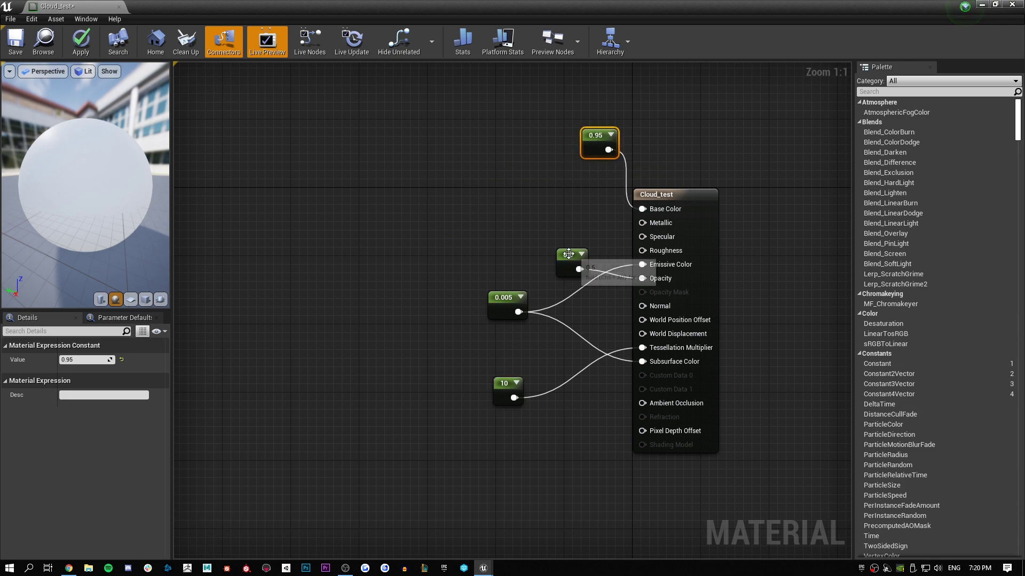
drag(564, 256, 582, 255)
drag(504, 299, 563, 298)
drag(504, 384, 569, 380)
Step: Add a Time node in the empty graph area well away from the existing constants
right_drag(420, 259, 462, 257)
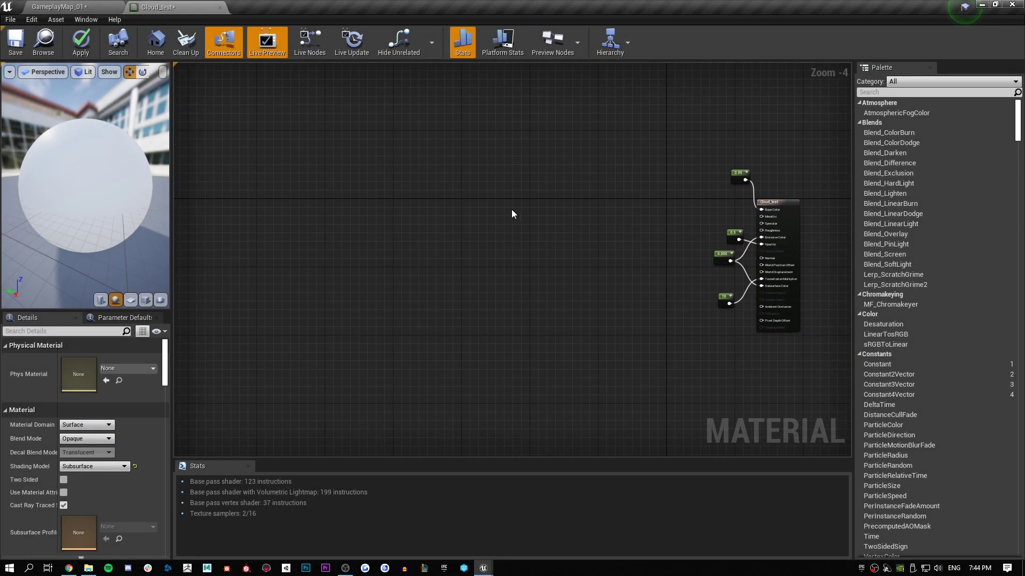
right_drag(511, 214, 412, 216)
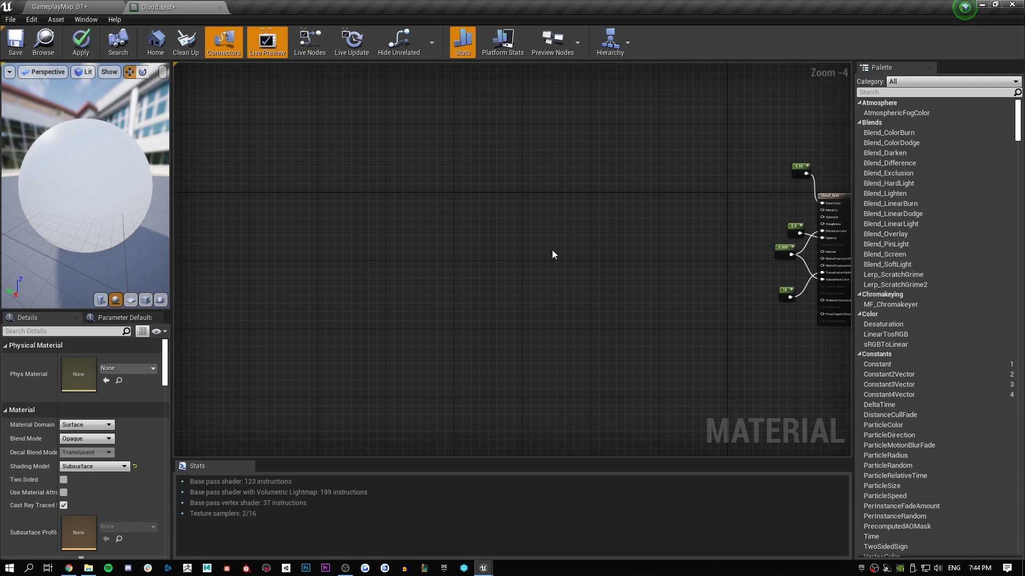
right_drag(514, 239, 384, 245)
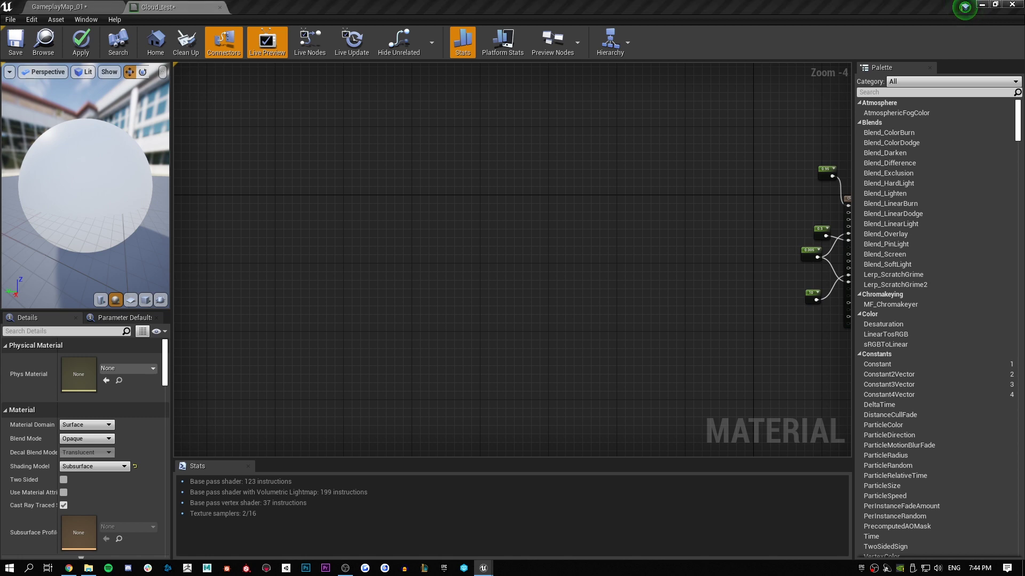
right_click(276, 253)
text(time)
key(Return)
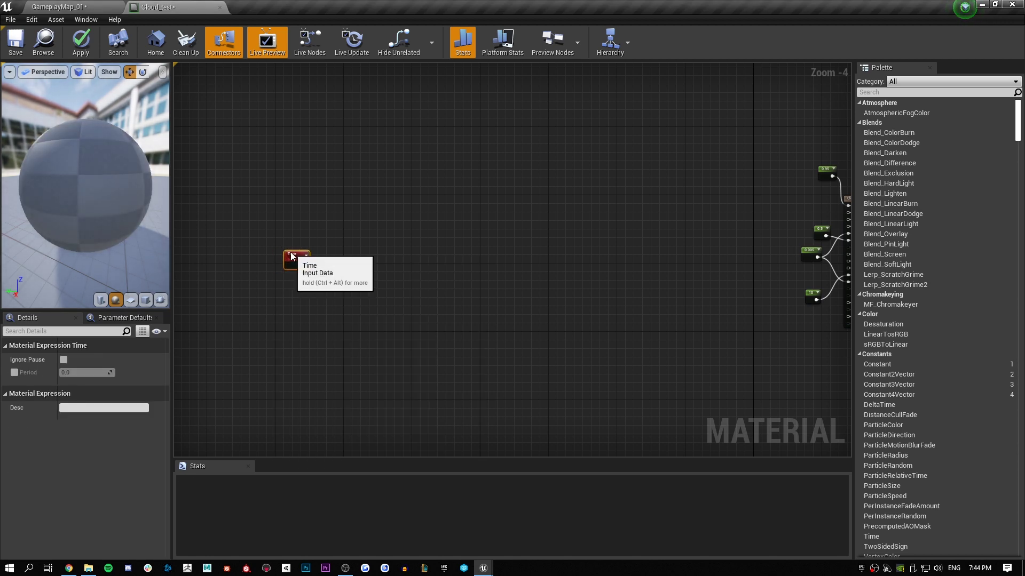
scroll(350, 235, up, 4)
right_drag(318, 256, 565, 246)
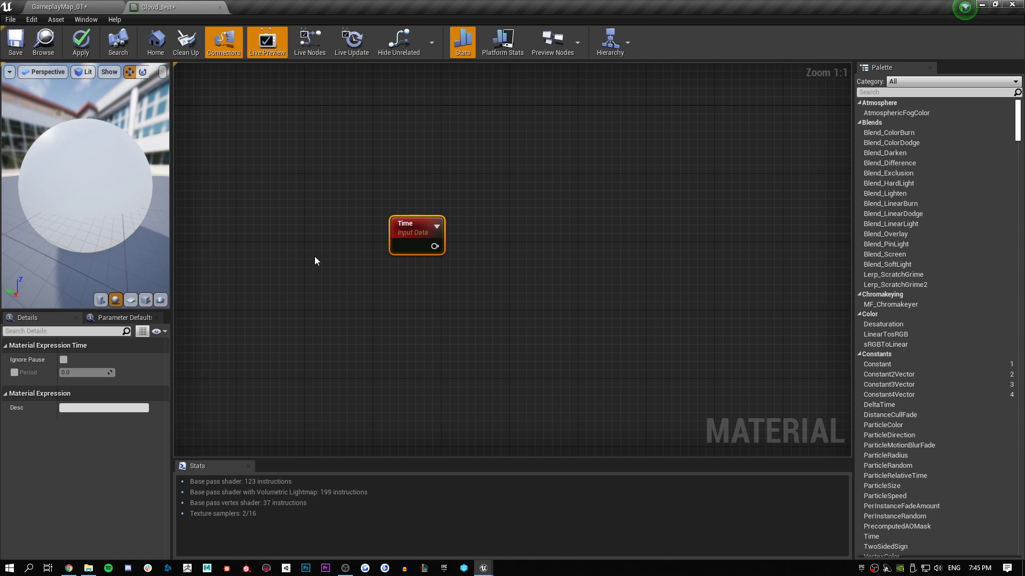
Step: Add a Constant node directly below Time and convert it to a parameter named Speed
click(419, 285)
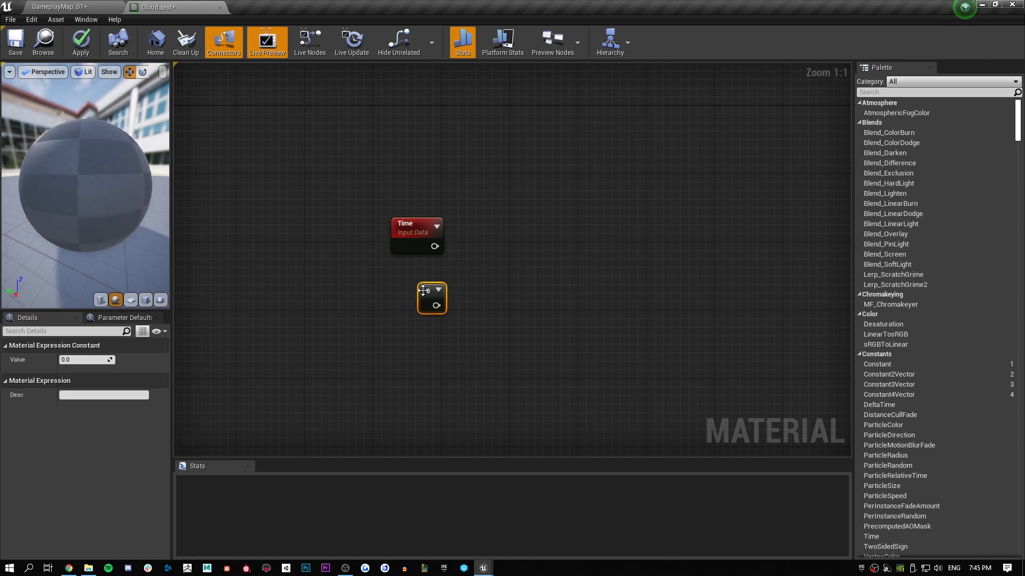
right_click(415, 285)
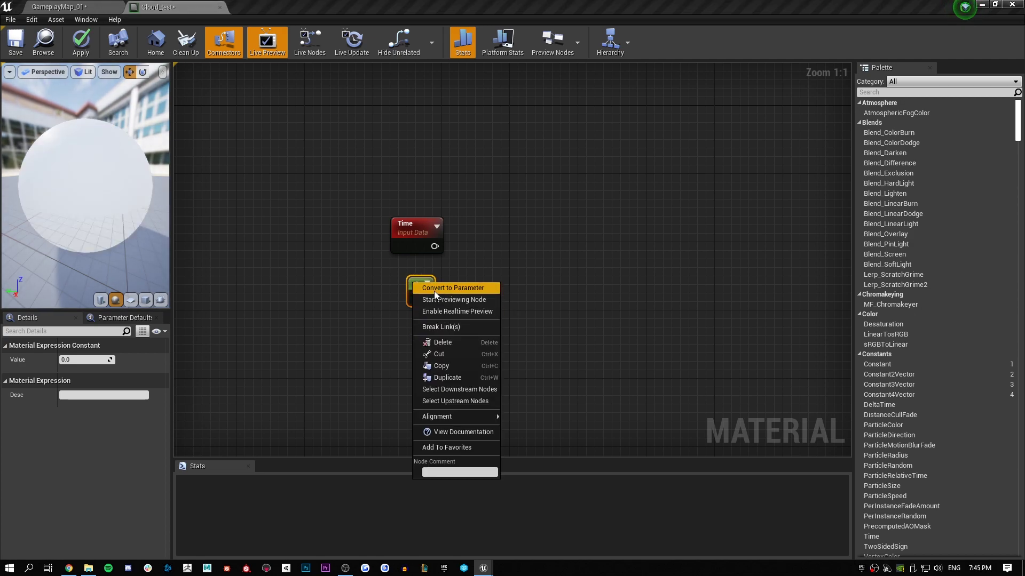
click(444, 286)
text(Speed)
key(Return)
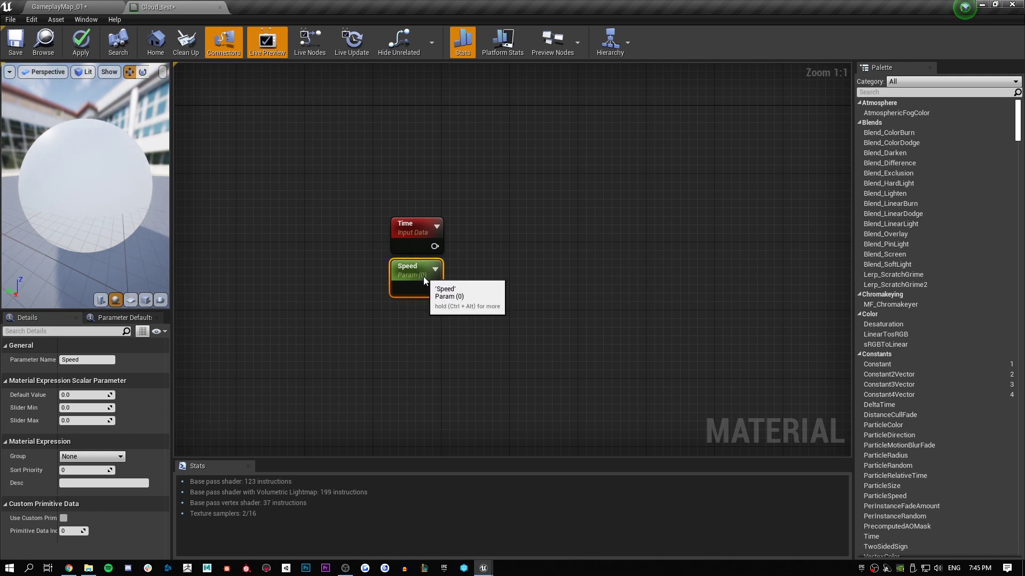
Step: Add a Multiply node and connect Time to its A input and Speed to its B input
scroll(478, 282, down, 1)
scroll(464, 288, down, 1)
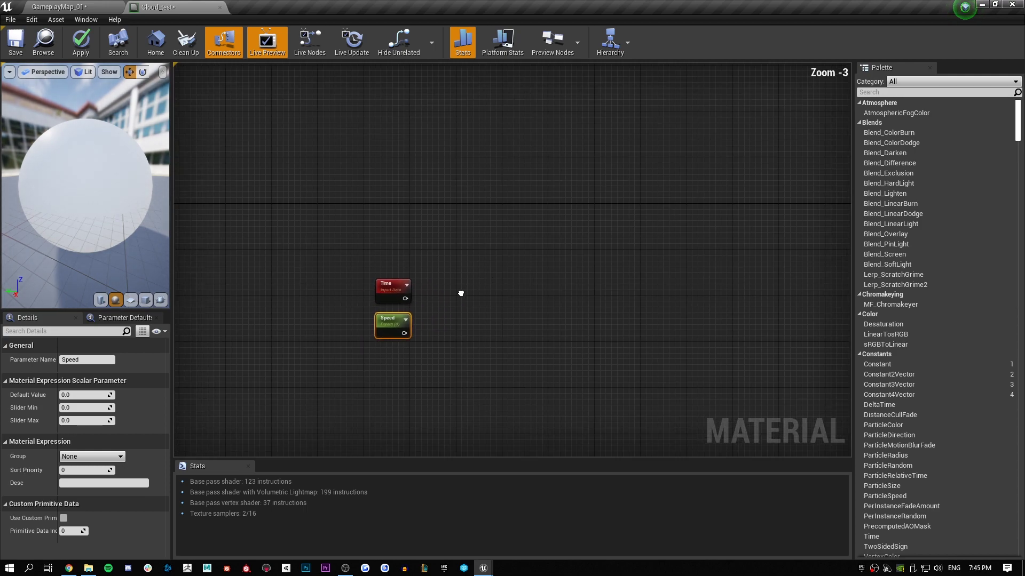
scroll(293, 179, down, 1)
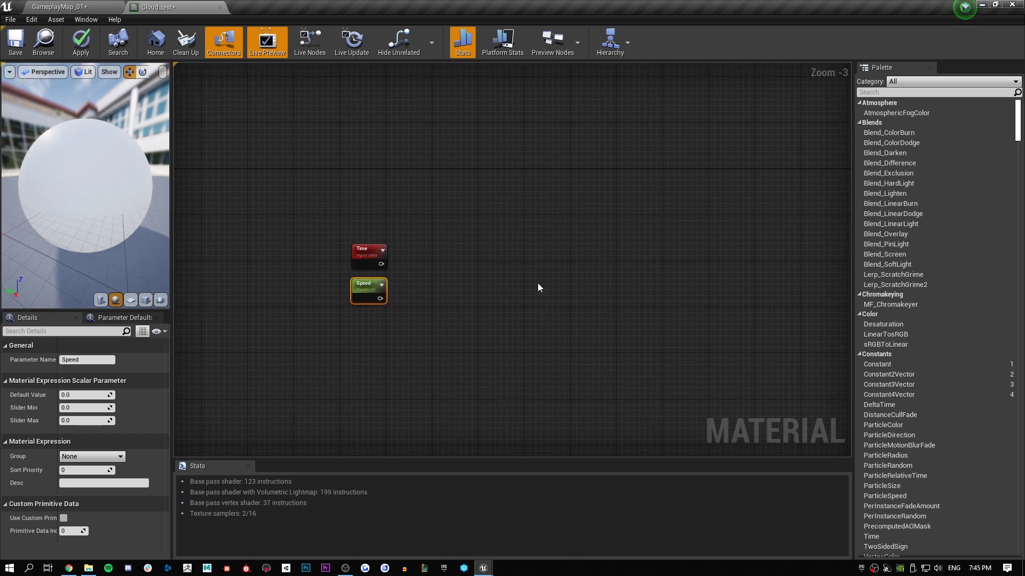
click(458, 265)
key(m)
click(431, 274)
drag(381, 264, 430, 274)
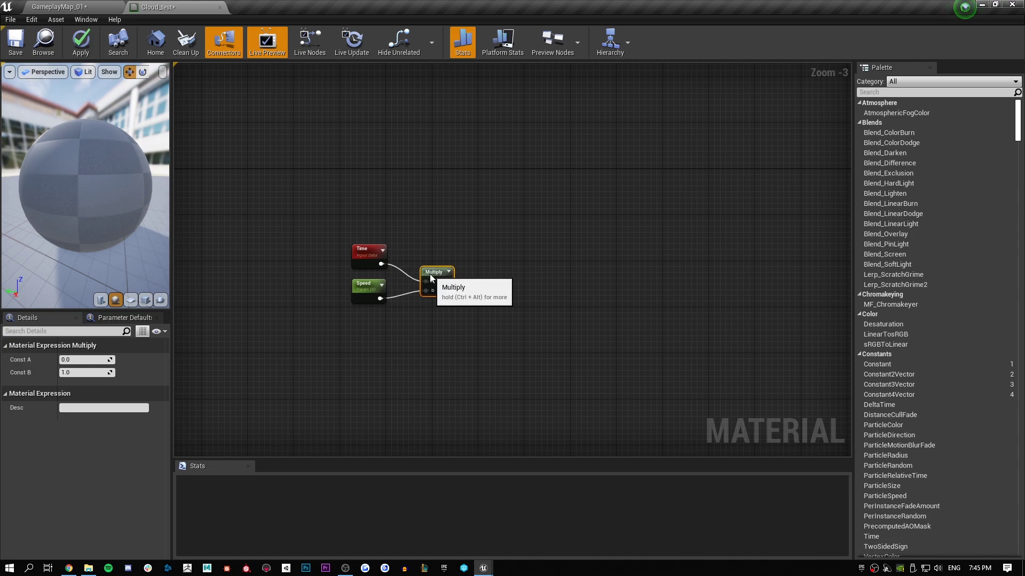
click(488, 362)
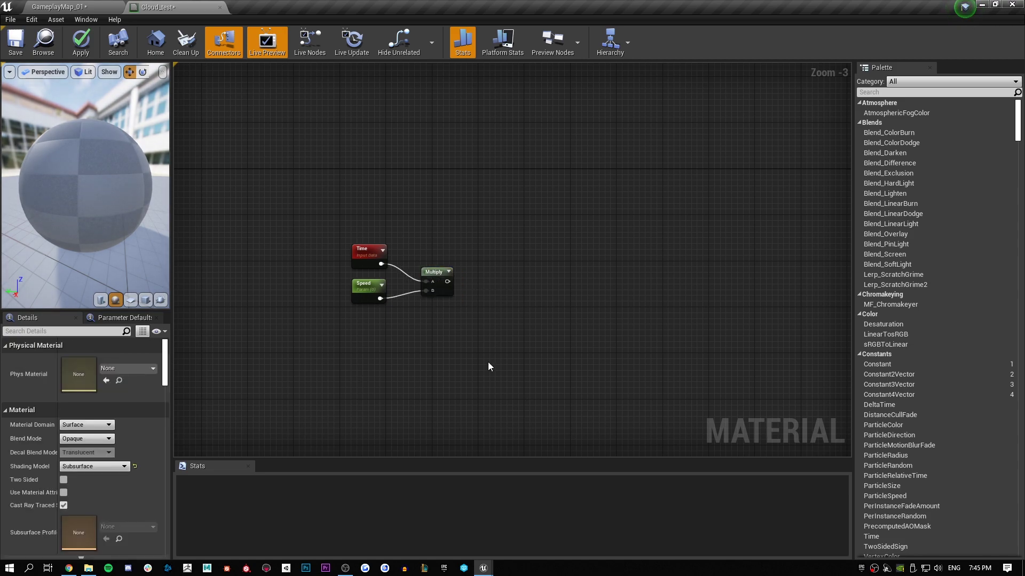
Step: Add a Constant4Vector node below Speed and convert it to a parameter
right_click(389, 333)
text(consta)
key(Down)
key(Down)
key(Down)
key(Return)
right_click(402, 339)
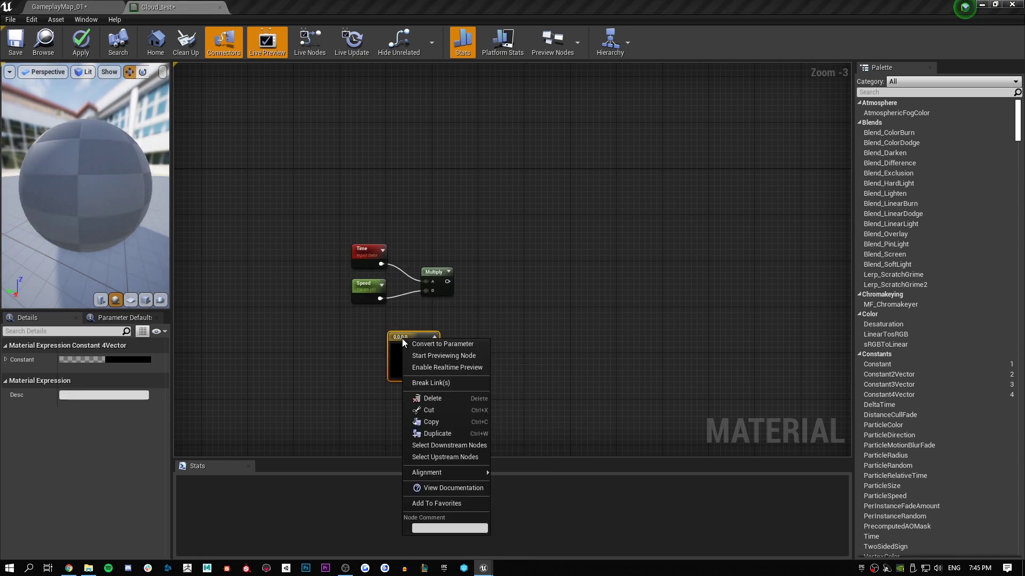
click(427, 343)
click(87, 360)
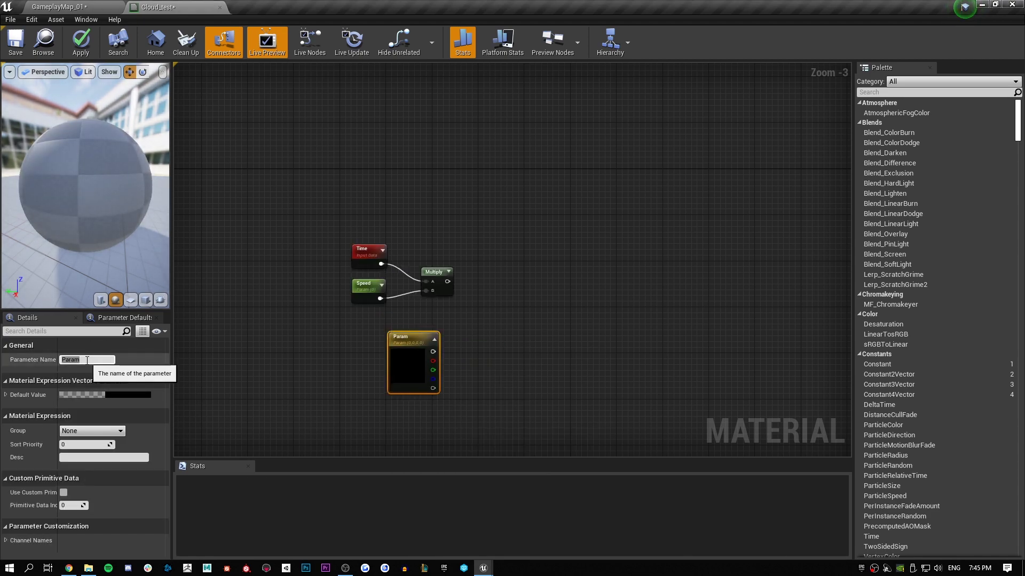
text(ction)
key(Return)
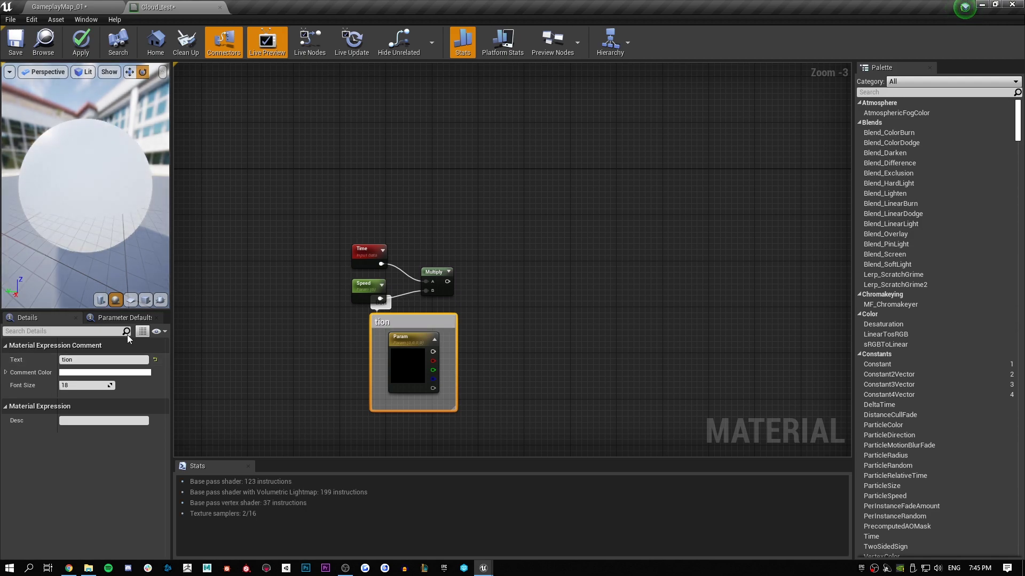
click(91, 358)
click(459, 325)
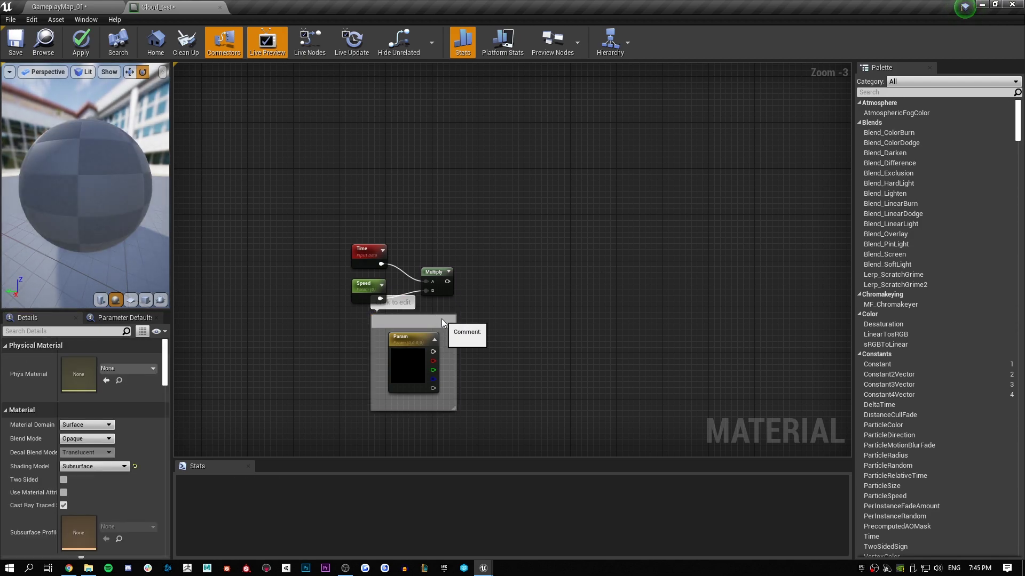
click(438, 319)
key(Delete)
Step: Name the new vector parameter Direction and place it directly below the Speed parameter
click(416, 338)
click(86, 360)
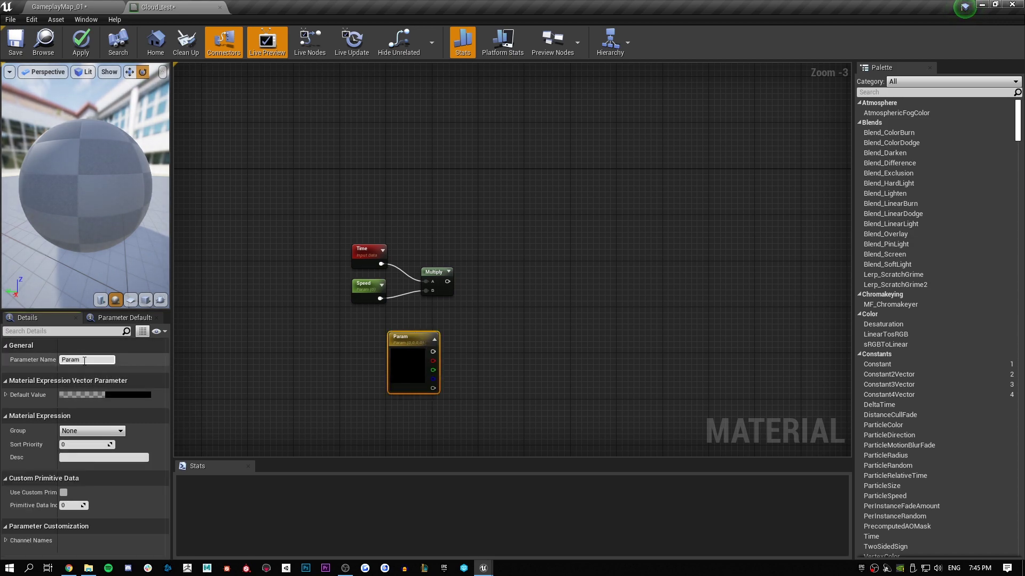
text(D)
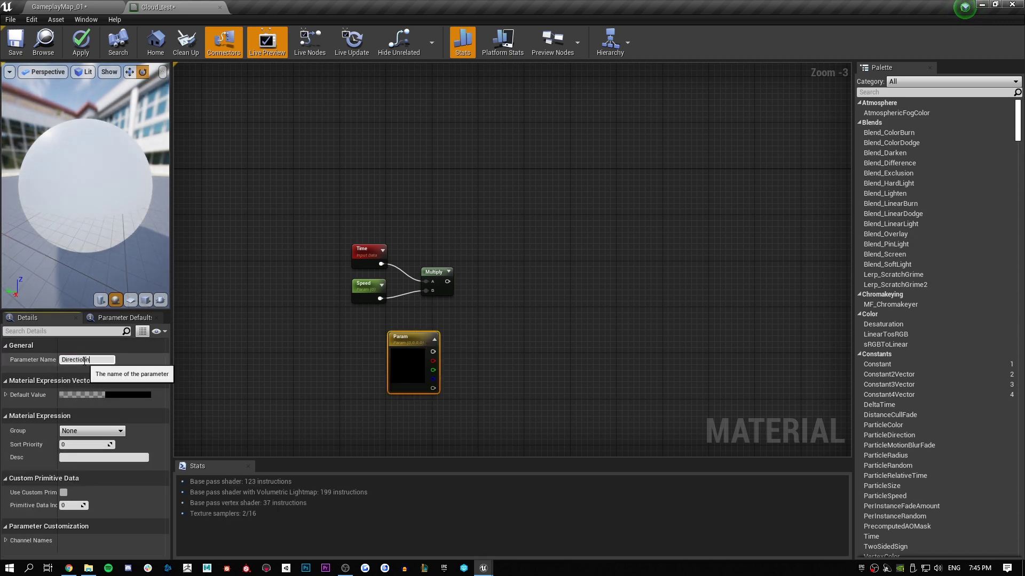
text(irection)
key(Return)
drag(403, 341, 369, 322)
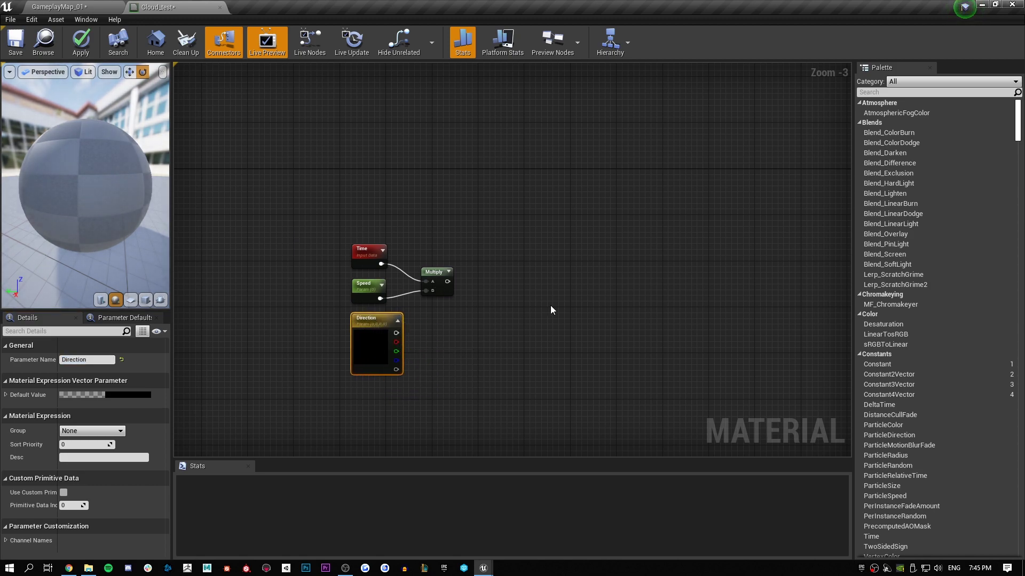
Step: Add a second Multiply node, connecting the first Multiply to its A input and Direction to its B input
right_drag(486, 308, 452, 298)
click(456, 305)
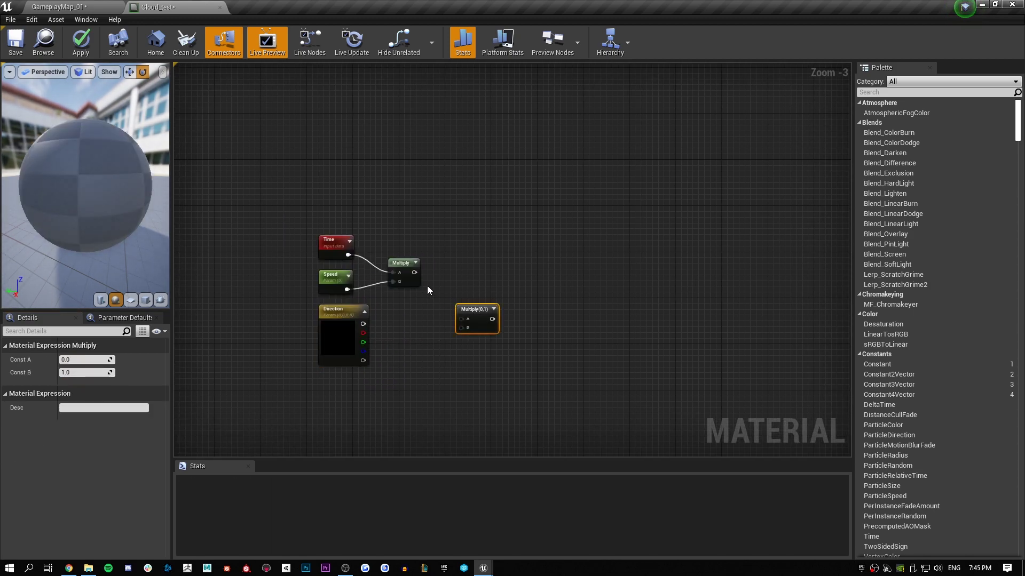
drag(414, 273, 461, 319)
drag(362, 324, 461, 328)
Step: Enclose the Time, Speed, Direction and Multiply nodes in a comment named Static Movement and extend its upper edge slightly
right_drag(486, 239, 473, 235)
drag(251, 207, 517, 373)
key(c)
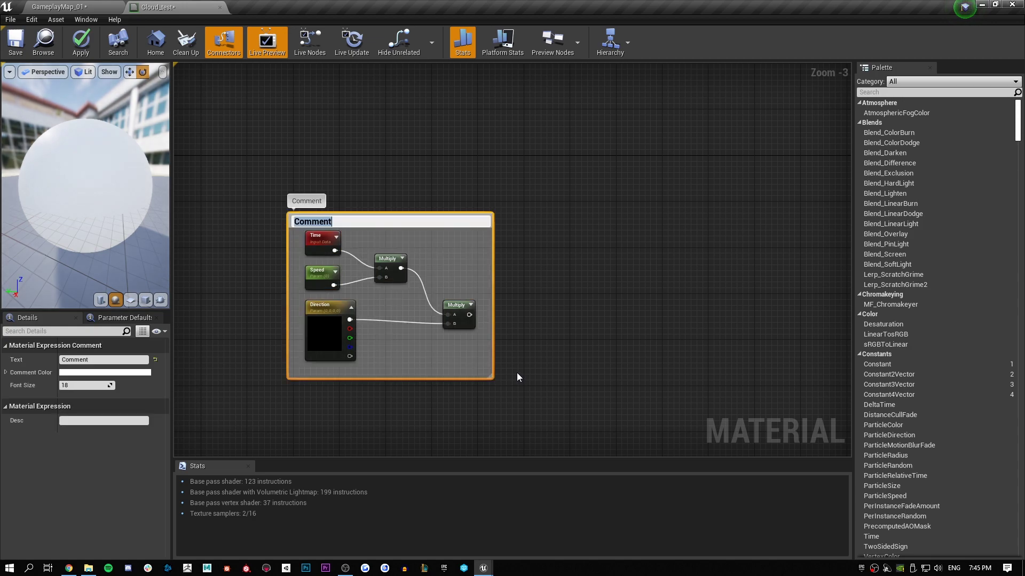
text(Static Mo)
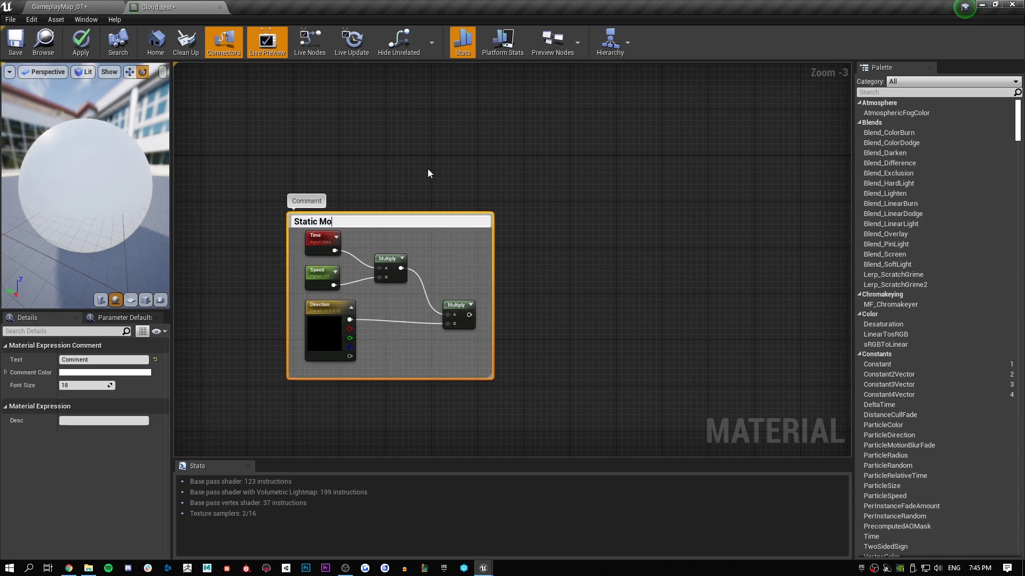
text(vement)
key(Return)
click(412, 204)
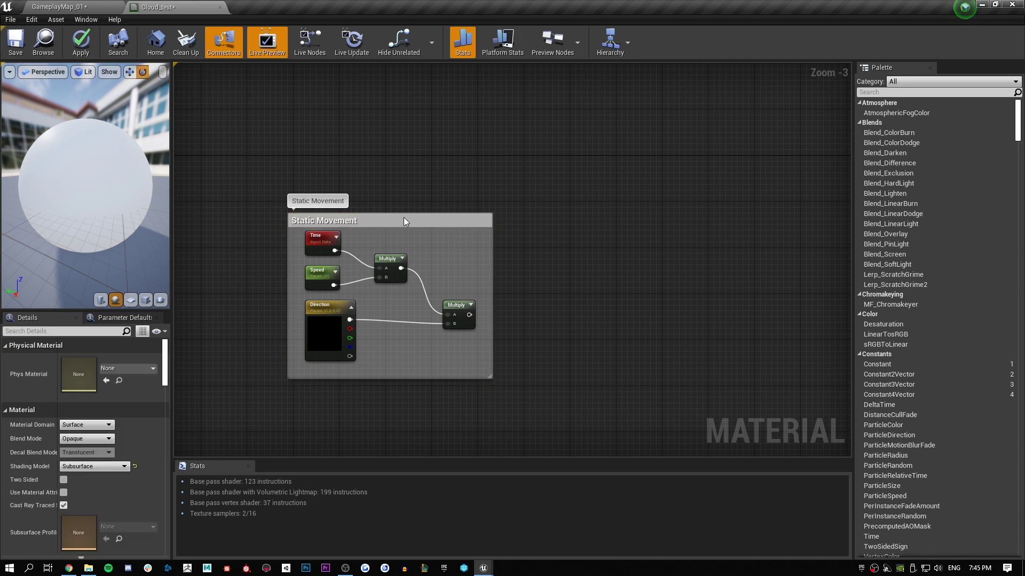
drag(405, 208, 406, 206)
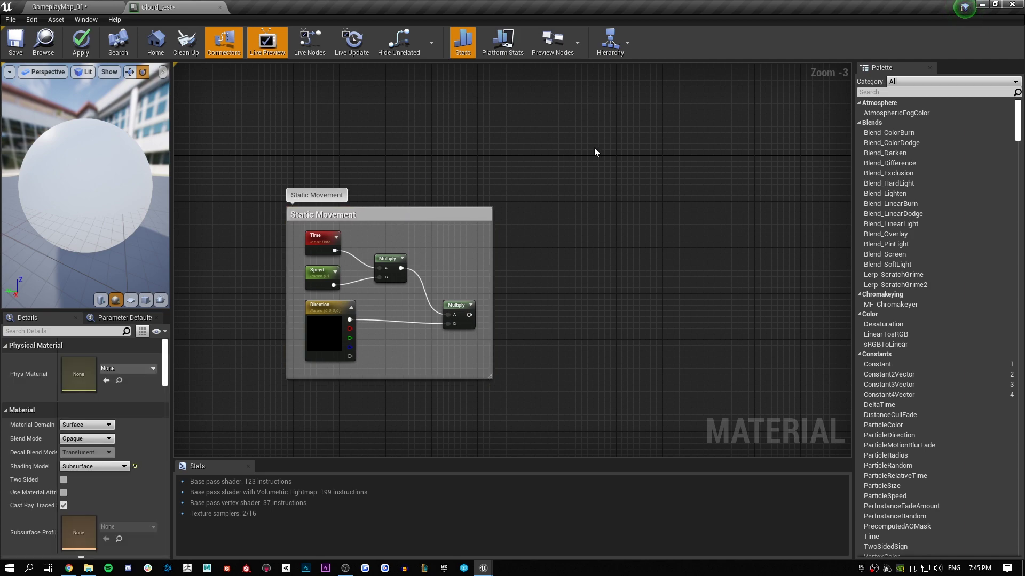
Step: Add an Absolute World Position node above the Static Movement comment
right_drag(520, 191, 451, 193)
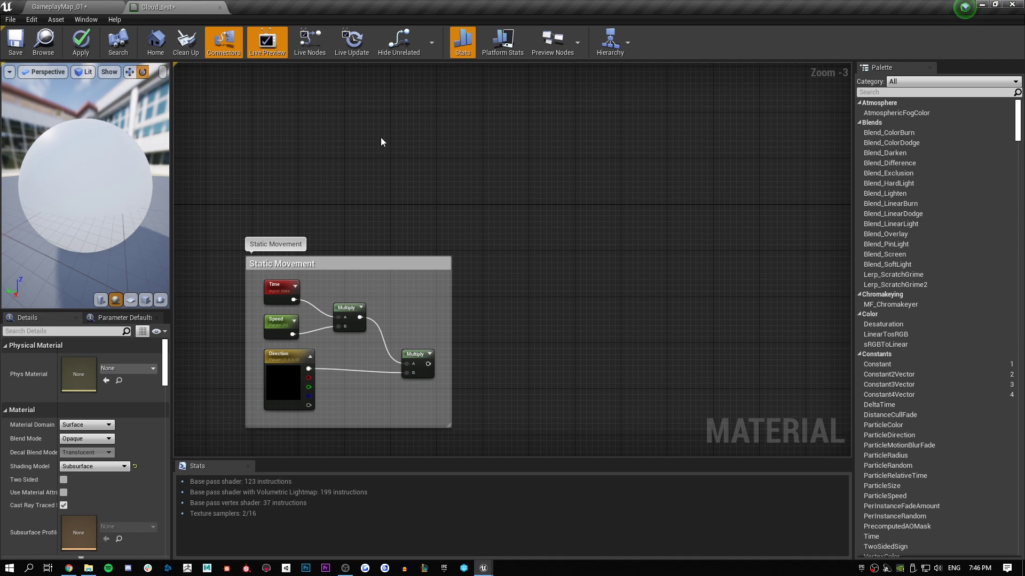
right_click(371, 158)
text(ab)
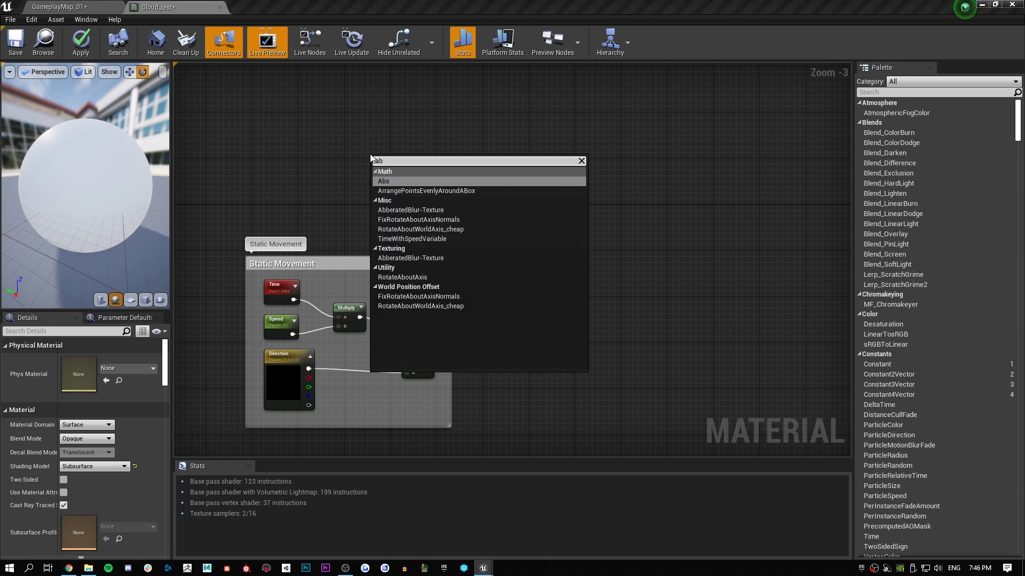
text(world posi)
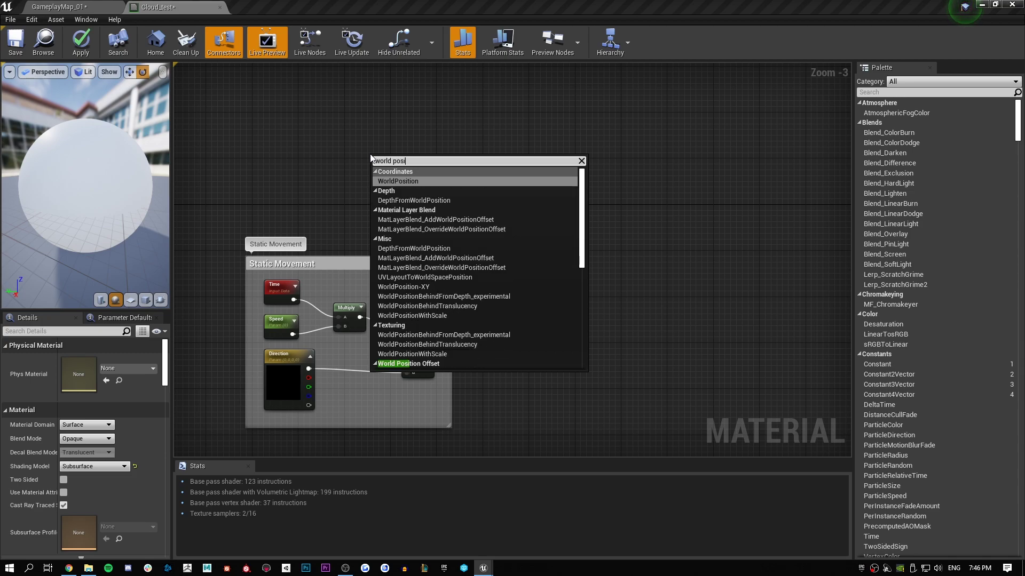
key(Return)
drag(383, 158, 368, 145)
right_drag(395, 182, 417, 231)
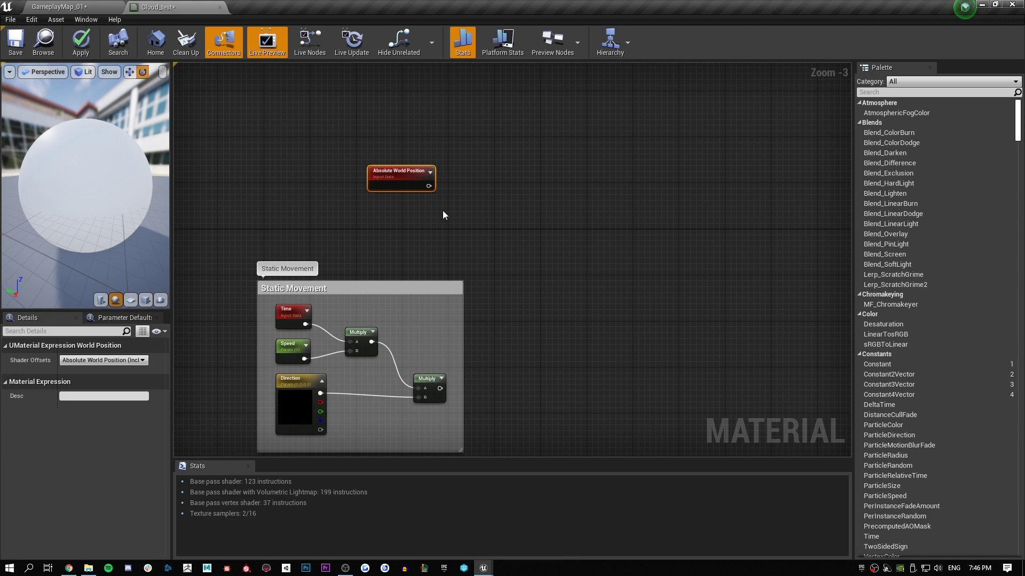
Step: Add a Constant node below Absolute World Position and convert it to a parameter
right_click(393, 208)
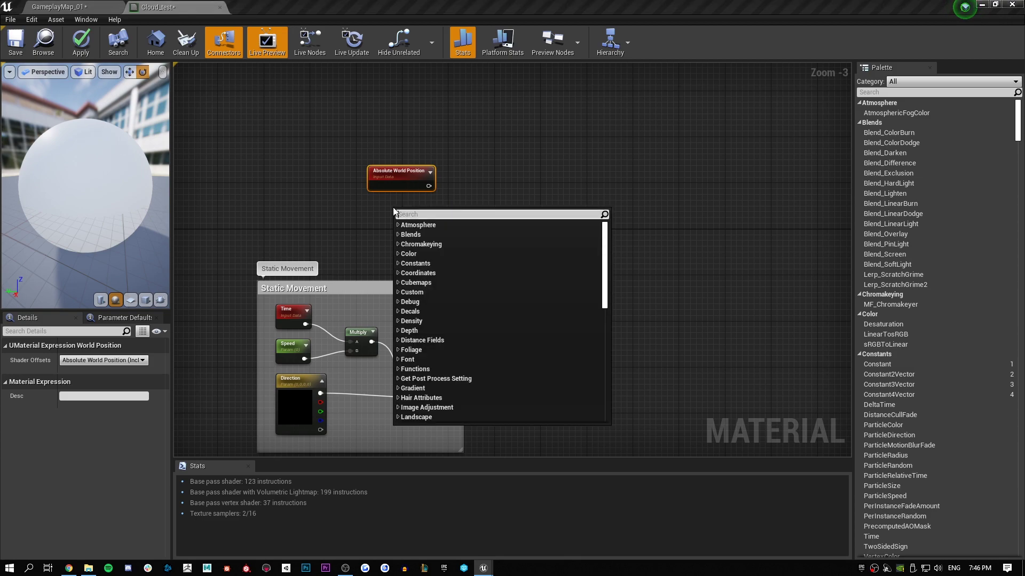
click(352, 207)
key(1)
click(403, 211)
right_click(408, 212)
click(448, 217)
click(86, 360)
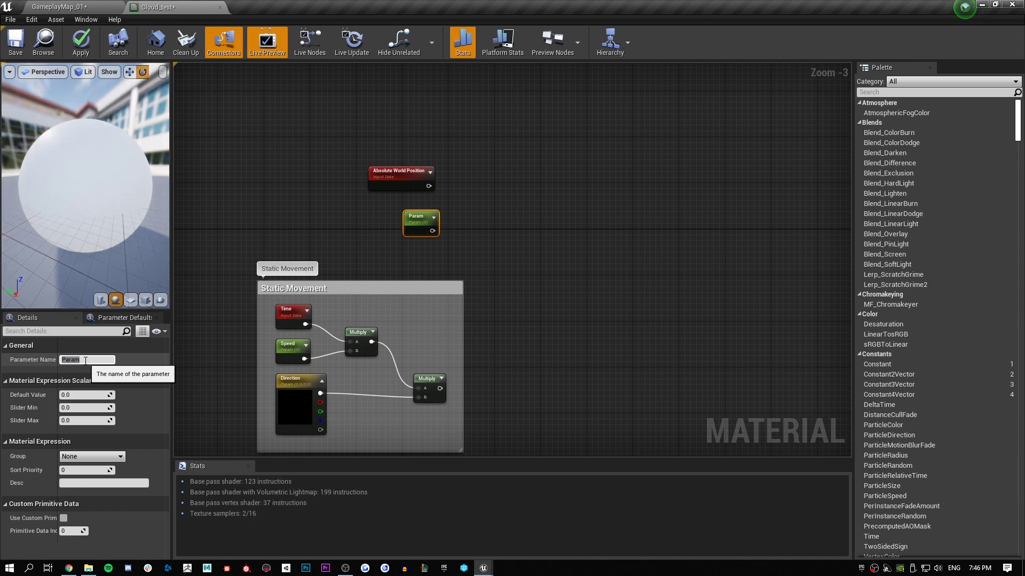
key(c)
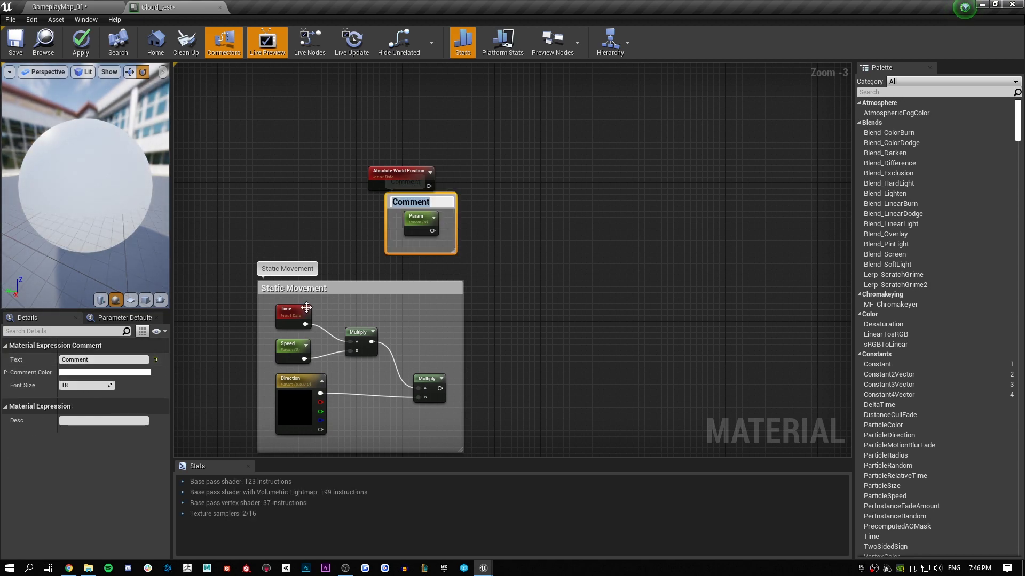
click(534, 161)
click(399, 213)
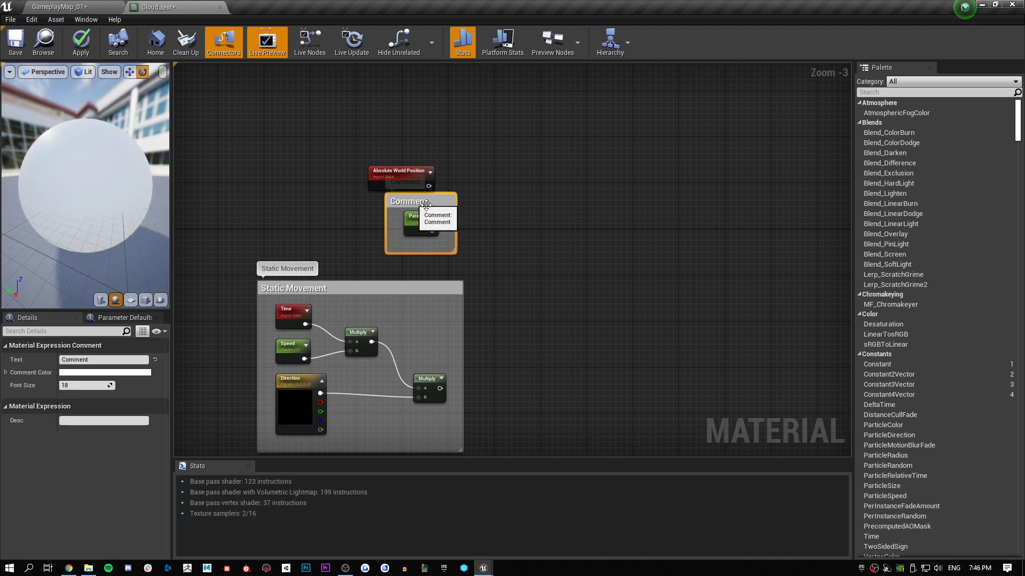
key(Delete)
Step: Name the new scalar parameter ObjectScale, place it directly below Absolute World Position, and set its default value to 1
click(422, 220)
click(97, 360)
text(ObjectS)
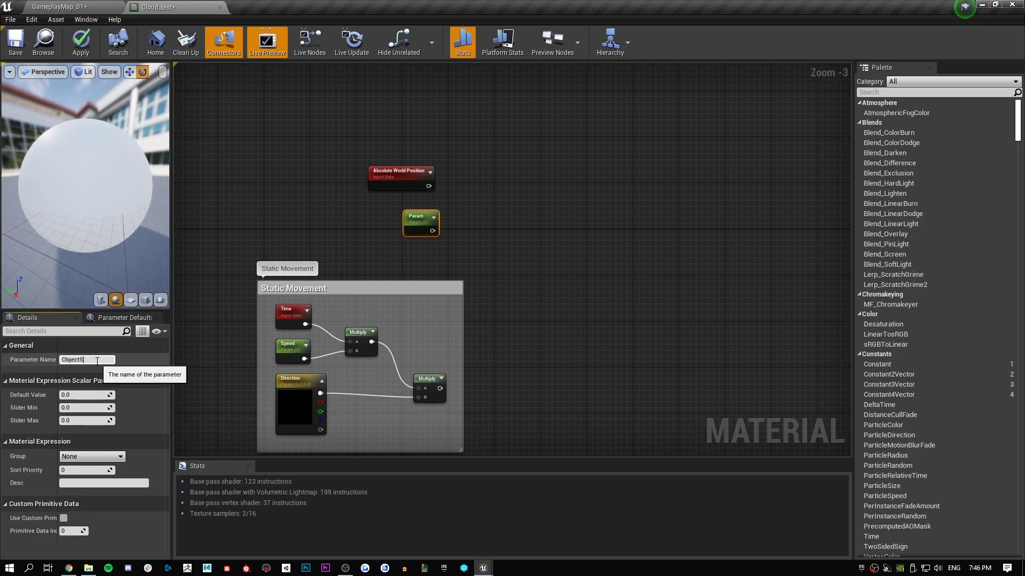
text(cale)
key(Return)
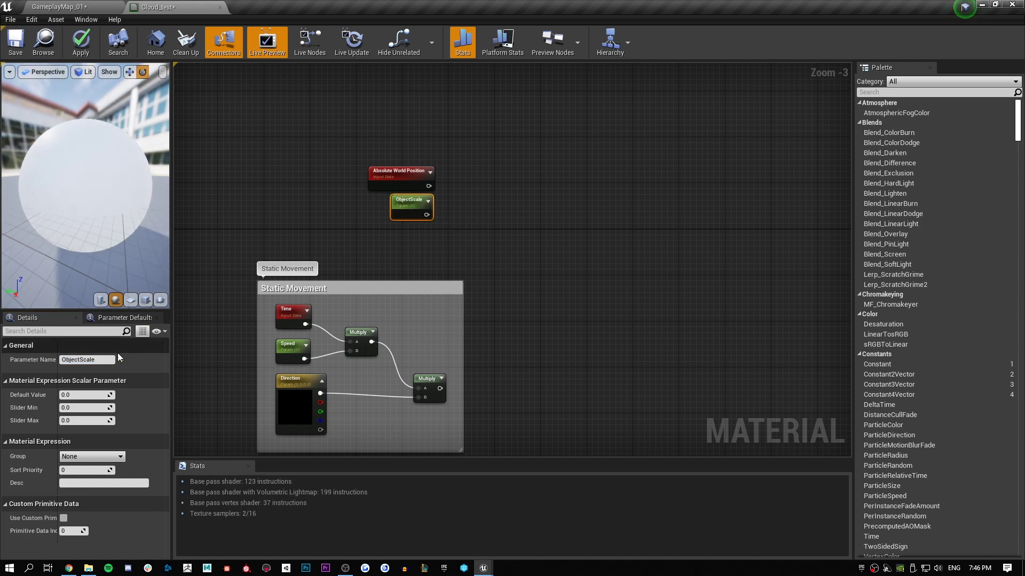
click(80, 394)
text(1)
key(Return)
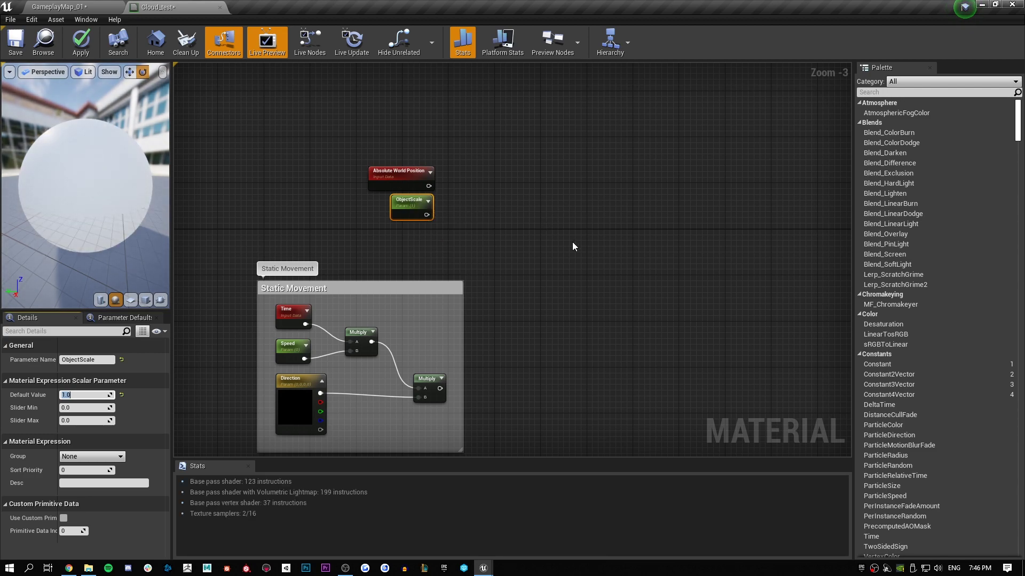
Step: Add a Multiply node with Absolute World Position connected to A and ObjectScale connected to B
right_drag(475, 184, 481, 200)
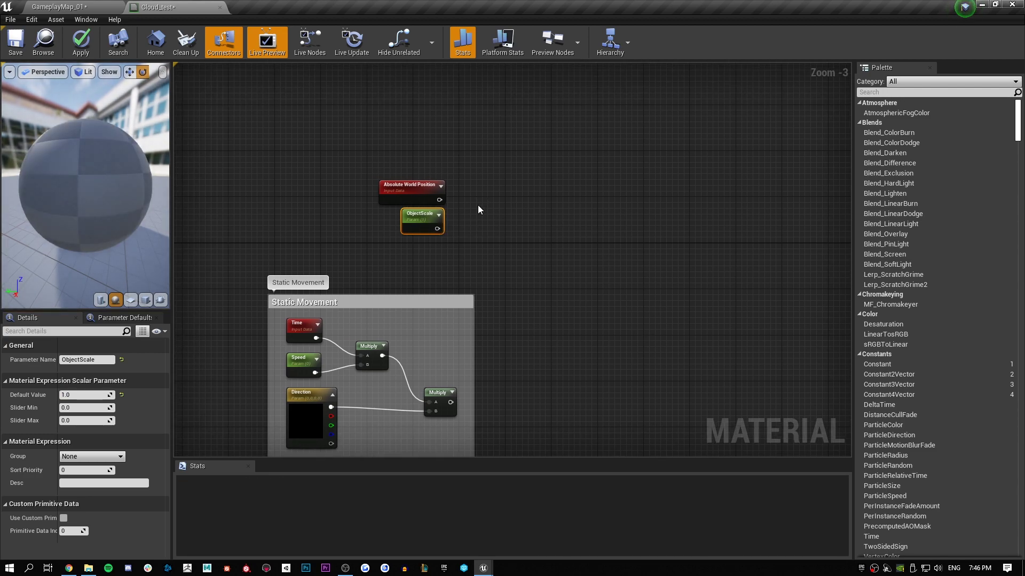
click(478, 205)
drag(473, 219, 484, 229)
right_drag(541, 230, 449, 188)
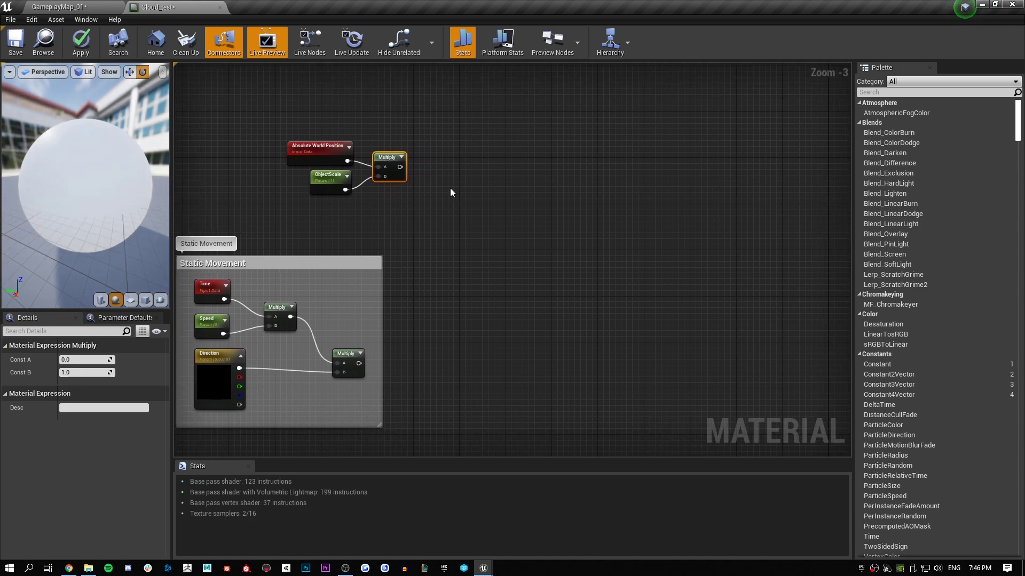
Step: Insert an Add node, connecting the world position Multiply to A and the final Static Movement Multiply to B
right_click(468, 235)
text(add)
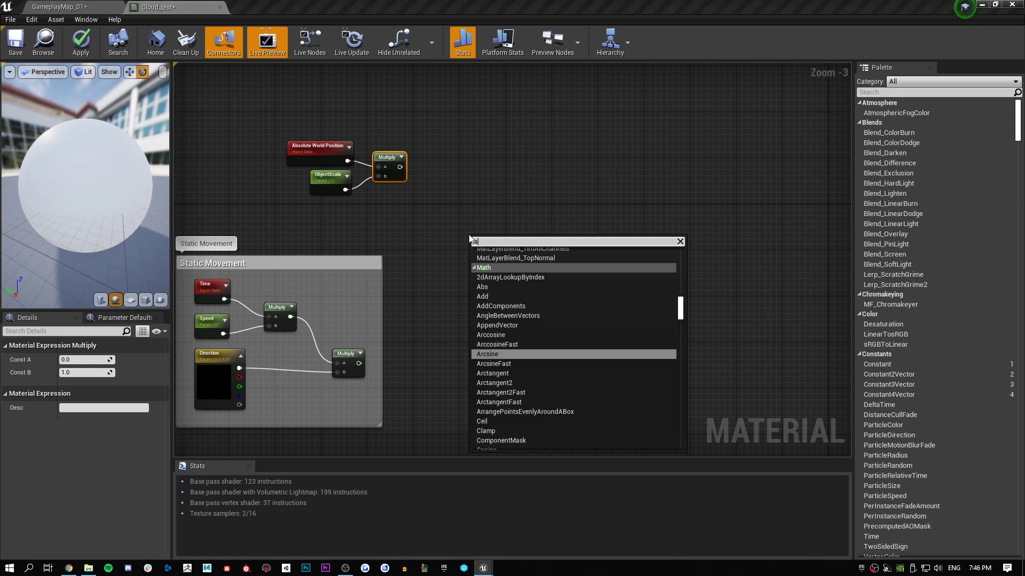
key(Return)
drag(400, 167, 476, 251)
drag(358, 363, 474, 258)
Step: Move the Absolute World Position, ObjectScale and Multiply nodes together so their Multiply lines up above the final Static Movement Multiply
drag(266, 111, 386, 196)
mouse_move(388, 158)
mouse_down()
mouse_move(338, 158)
mouse_move(347, 159)
mouse_up()
right_drag(464, 138, 542, 132)
drag(227, 99, 640, 434)
right_drag(611, 205, 620, 247)
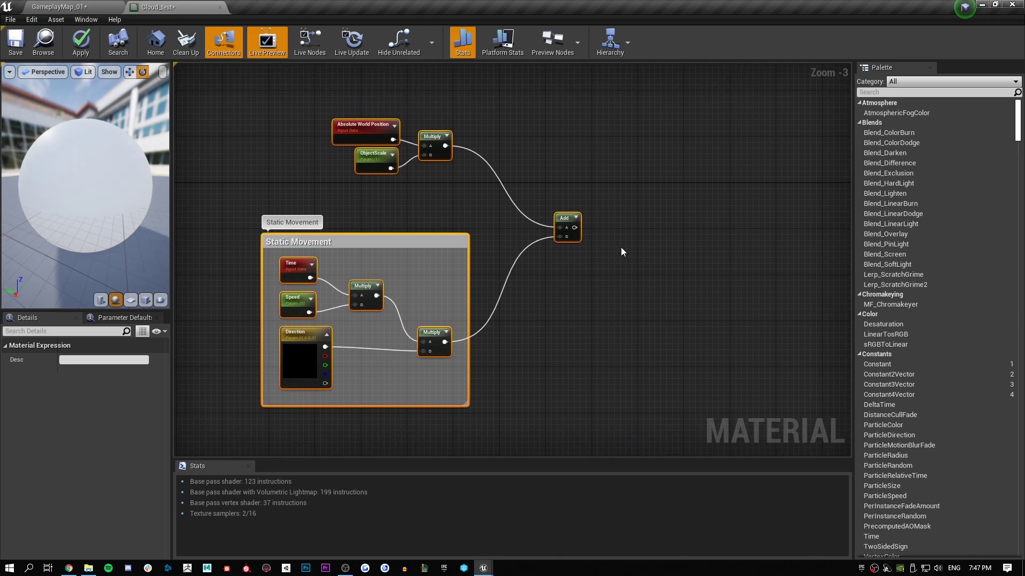
click(407, 222)
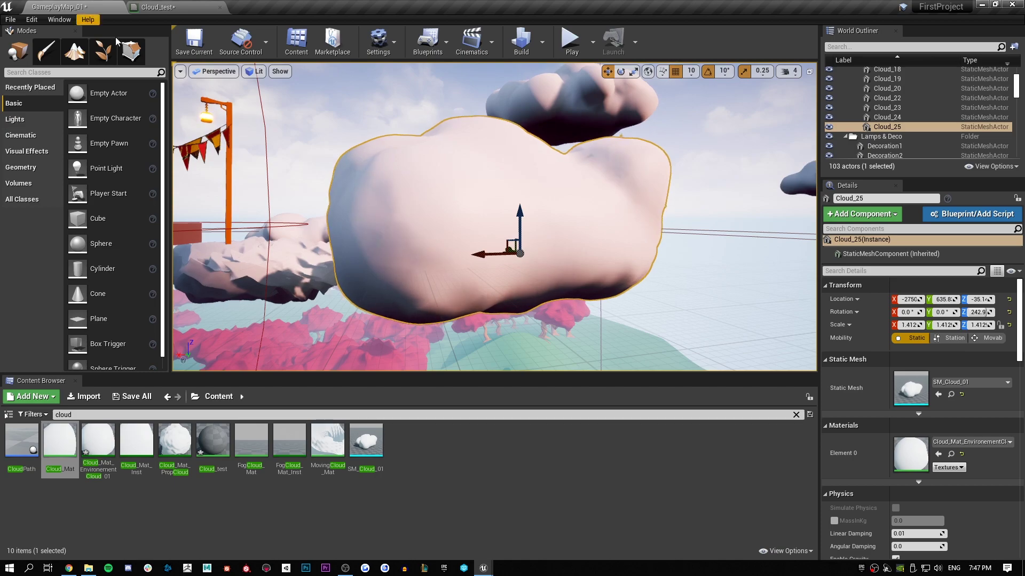
Step: Try a Speed of about 1405 in the selected cloud's material instance, undo the change and close the instance
click(58, 7)
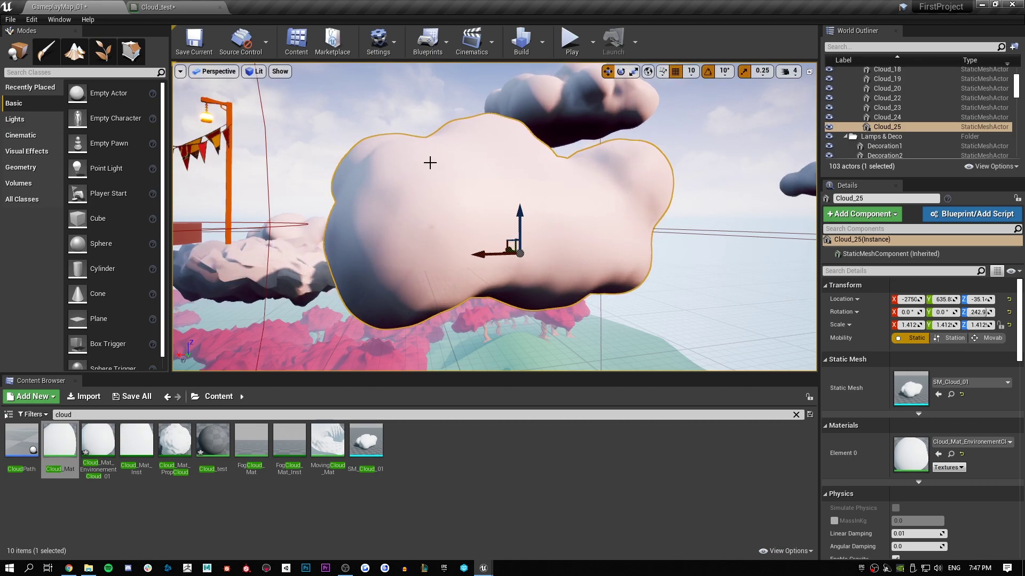
double_click(903, 456)
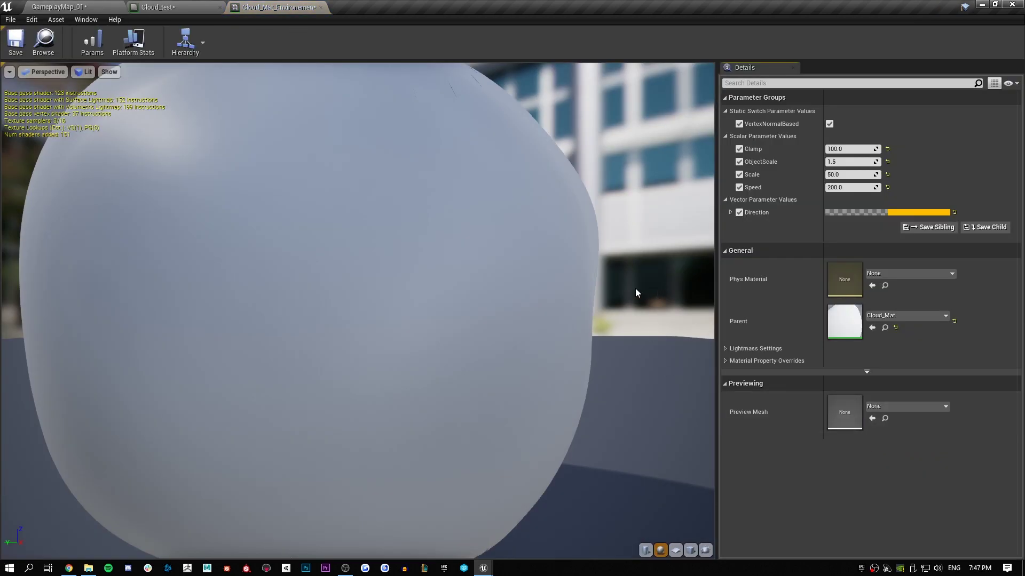
drag(856, 187, 961, 187)
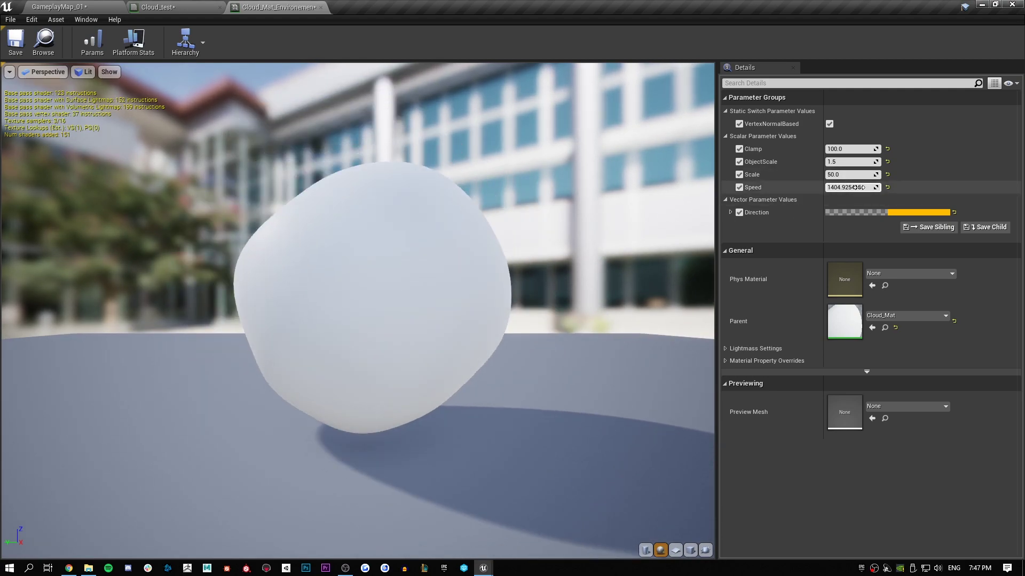
key(ctrl+z)
click(320, 7)
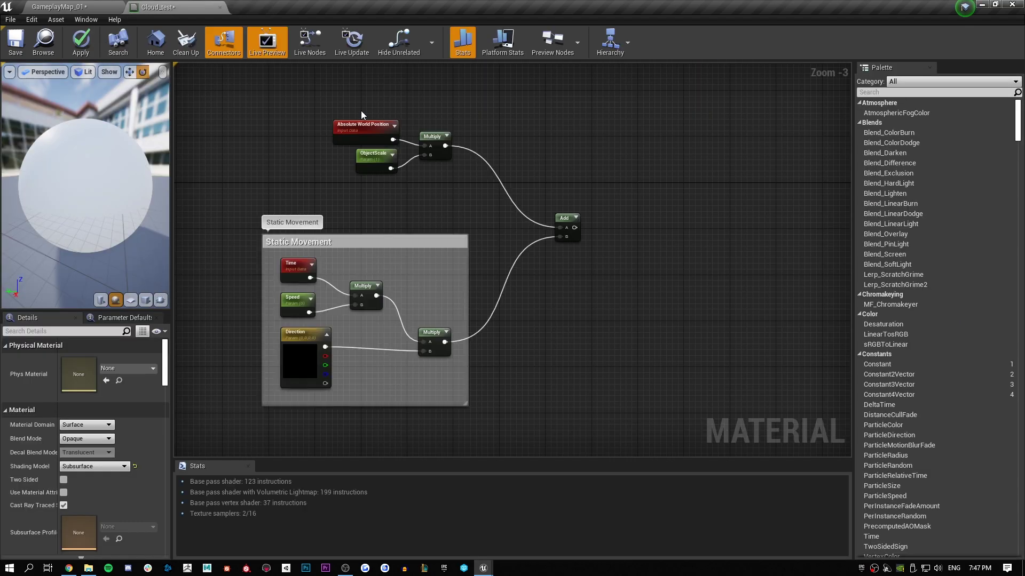
Step: Add a Noise node after the Add node and connect the Add output to its Position input
right_drag(592, 159, 555, 163)
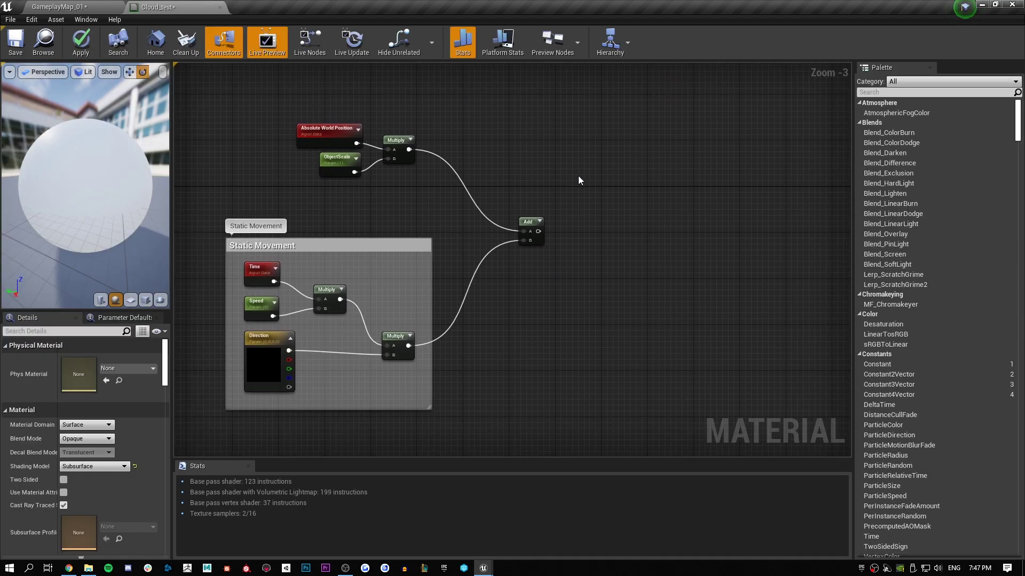
right_drag(614, 191, 508, 227)
right_drag(417, 255, 448, 226)
right_drag(604, 190, 569, 198)
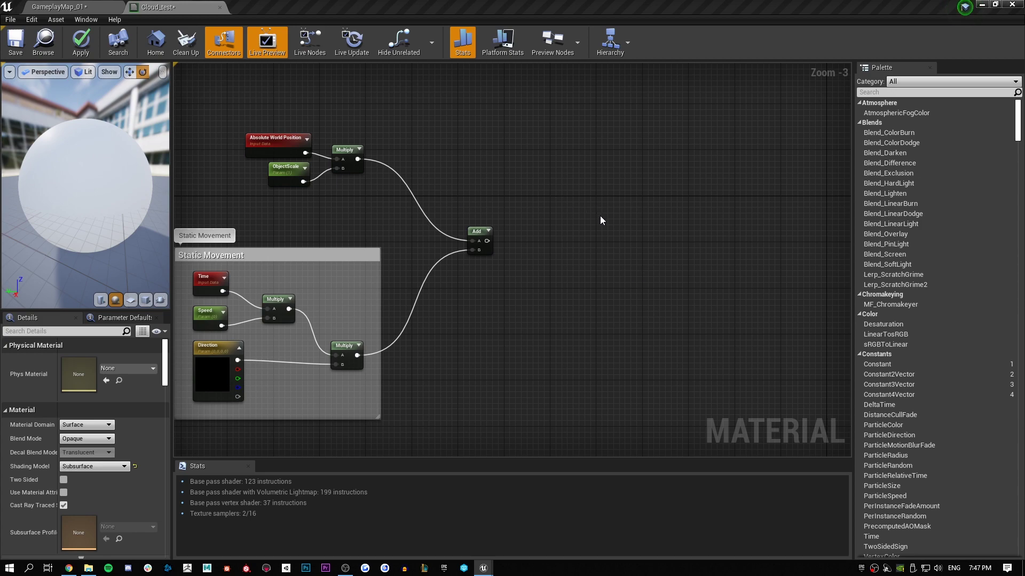
right_click(569, 208)
text(noise)
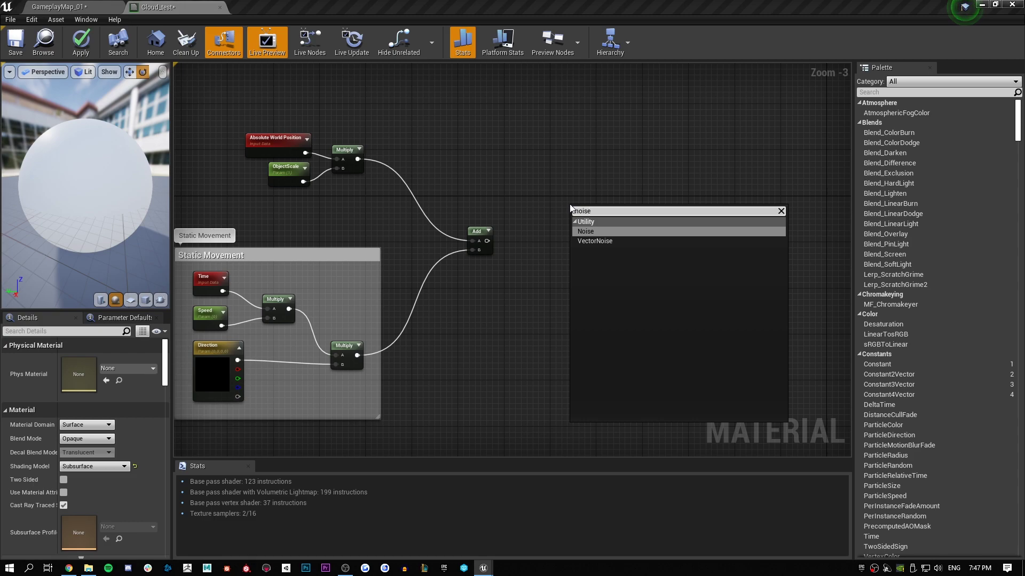
key(Return)
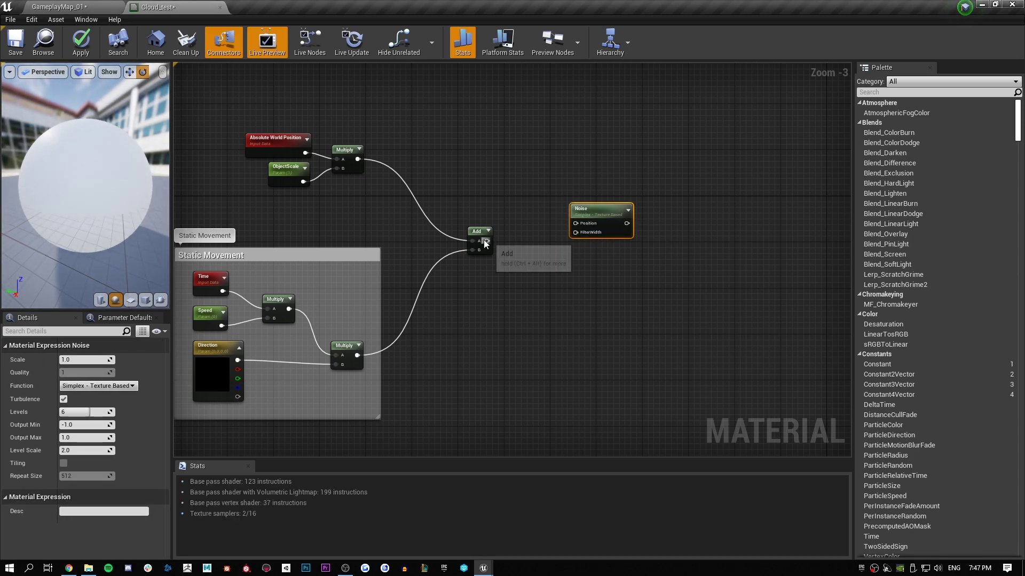
drag(486, 240, 576, 223)
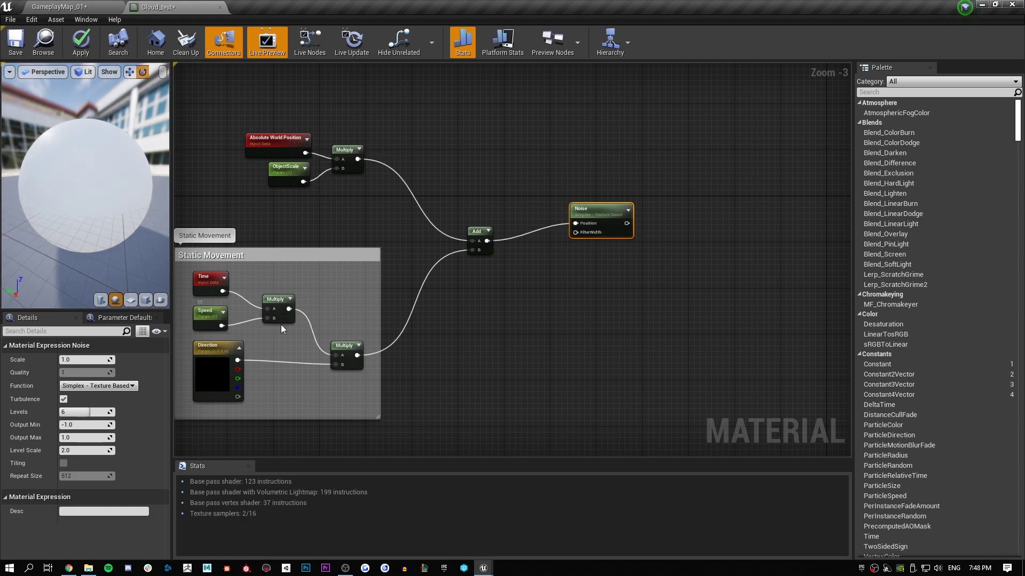
drag(614, 208, 618, 218)
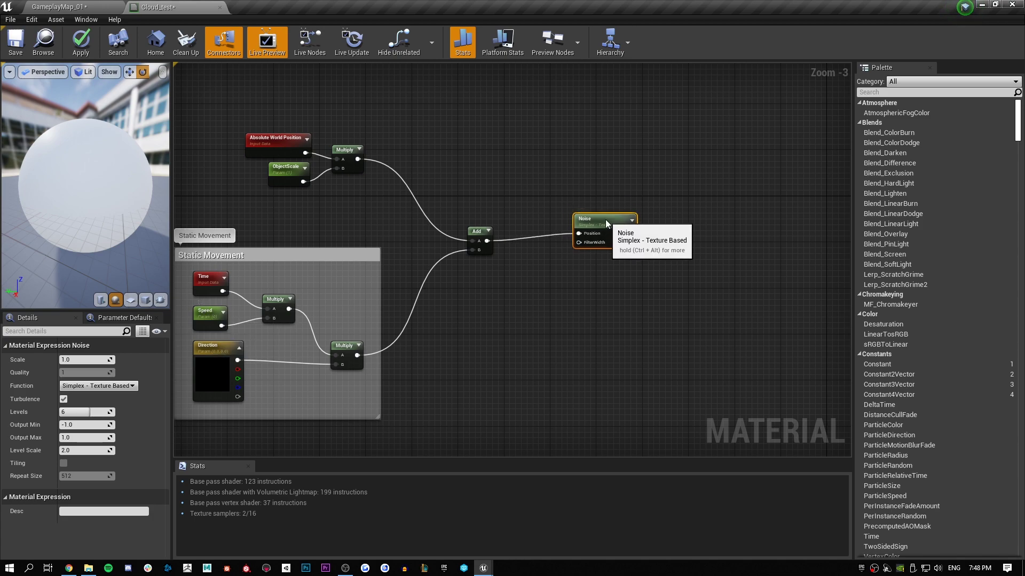
Step: Preview the Noise node on the sphere, examine its pattern up close, and stop previewing it
right_click(594, 222)
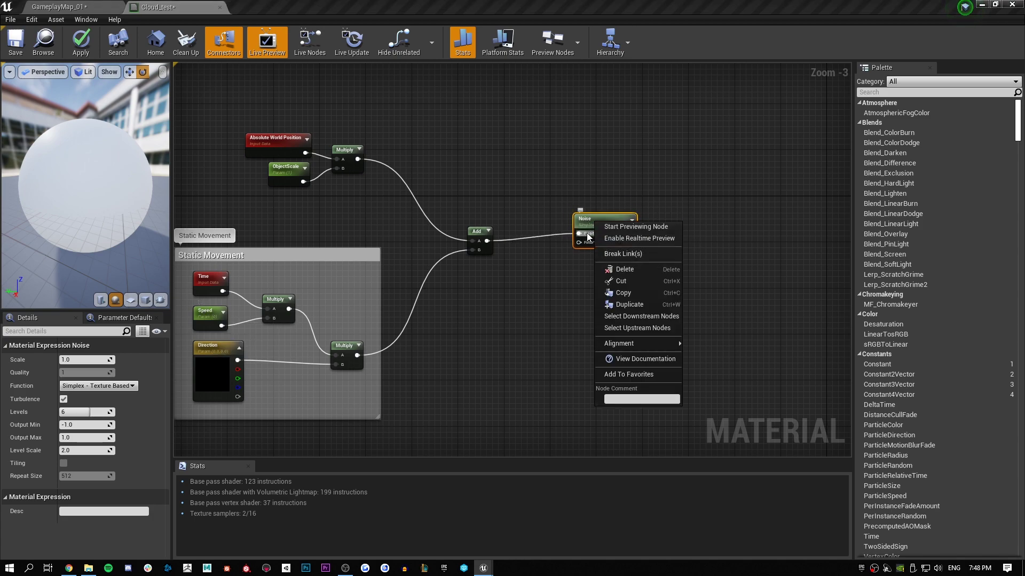
click(643, 227)
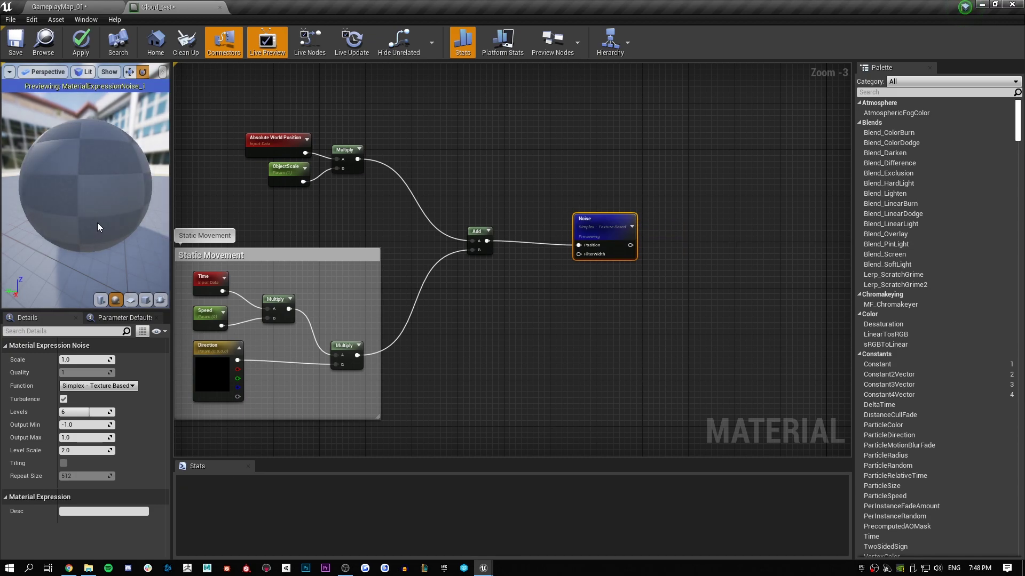
scroll(101, 227, up, 2)
drag(101, 228, 32, 203)
scroll(93, 207, up, 3)
scroll(93, 207, down, 3)
drag(123, 215, 99, 185)
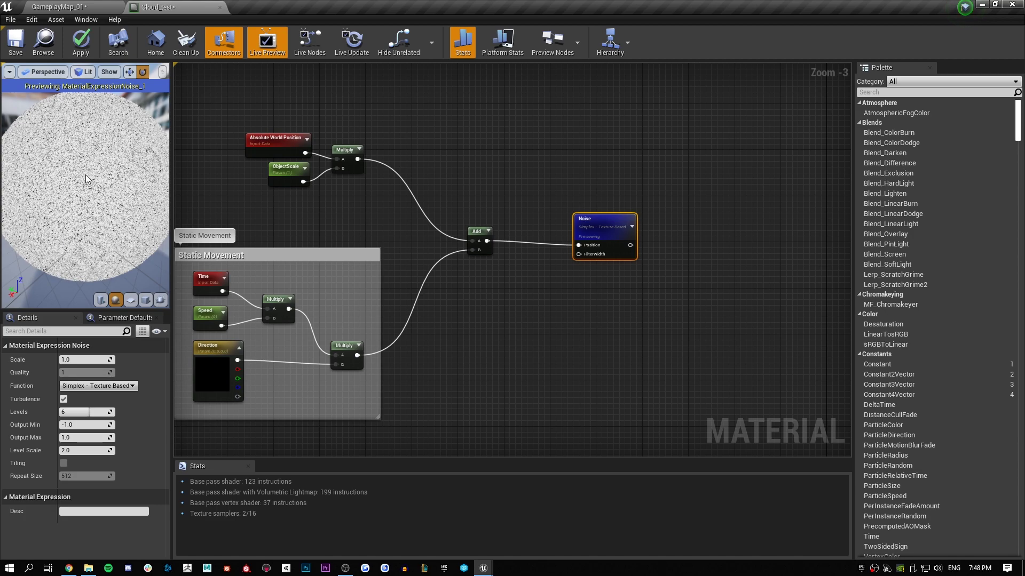
right_click(592, 224)
click(626, 229)
right_drag(664, 196, 524, 193)
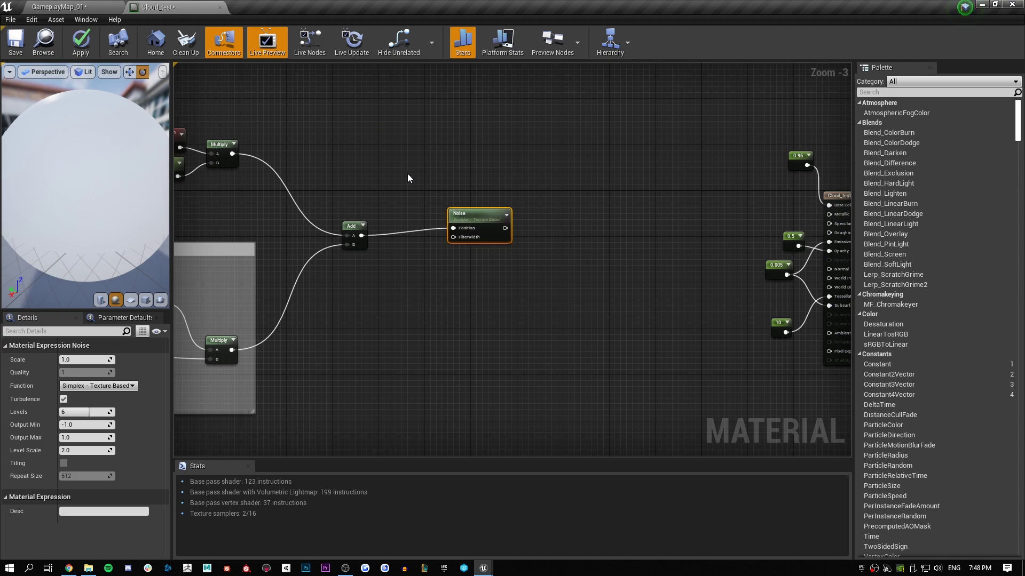
Step: Add a constant below the Noise node and convert it to a scalar parameter named Scale
right_drag(487, 181, 462, 169)
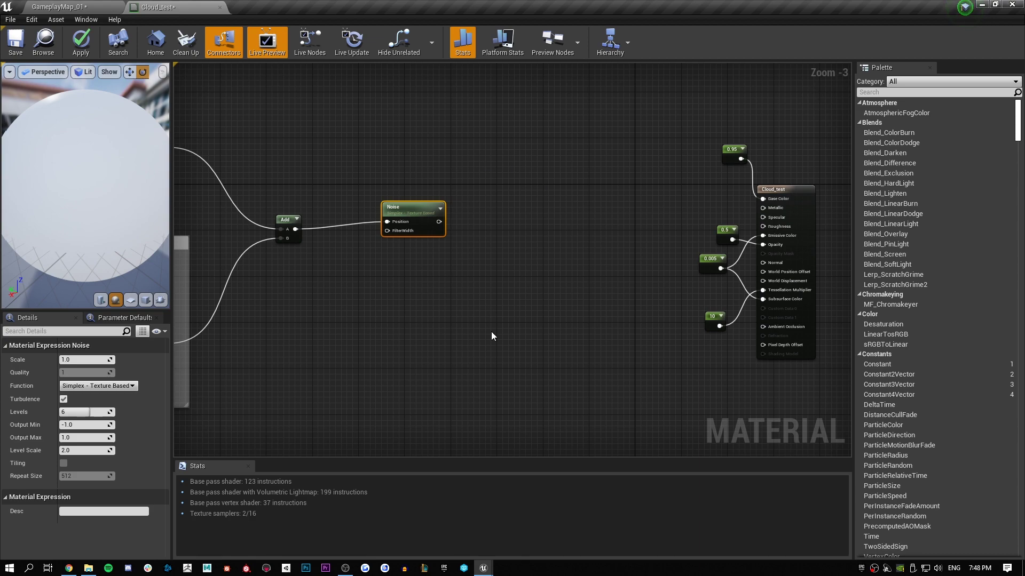
click(394, 267)
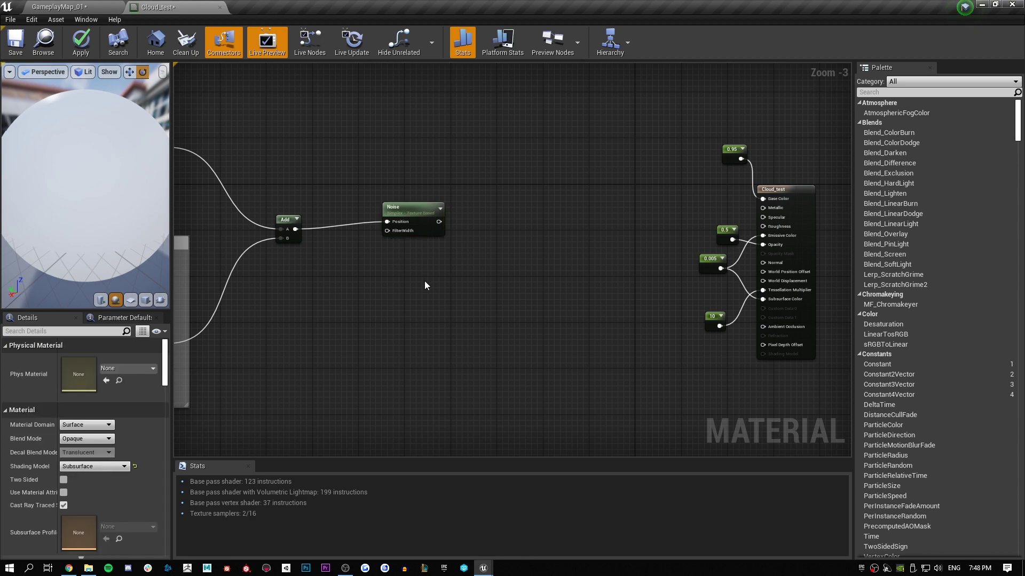
key(1)
click(410, 263)
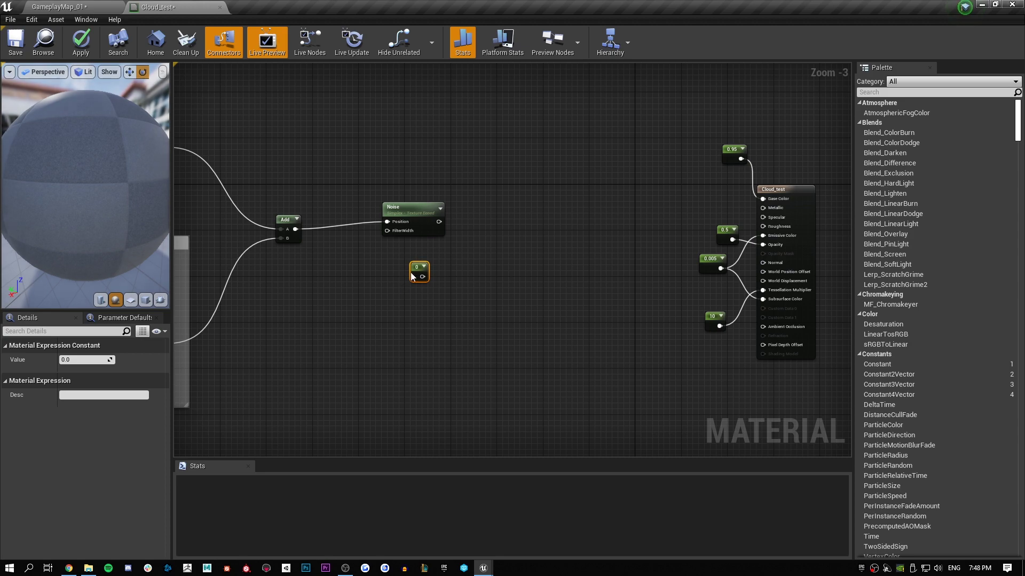
right_click(412, 271)
right_click(418, 265)
click(443, 269)
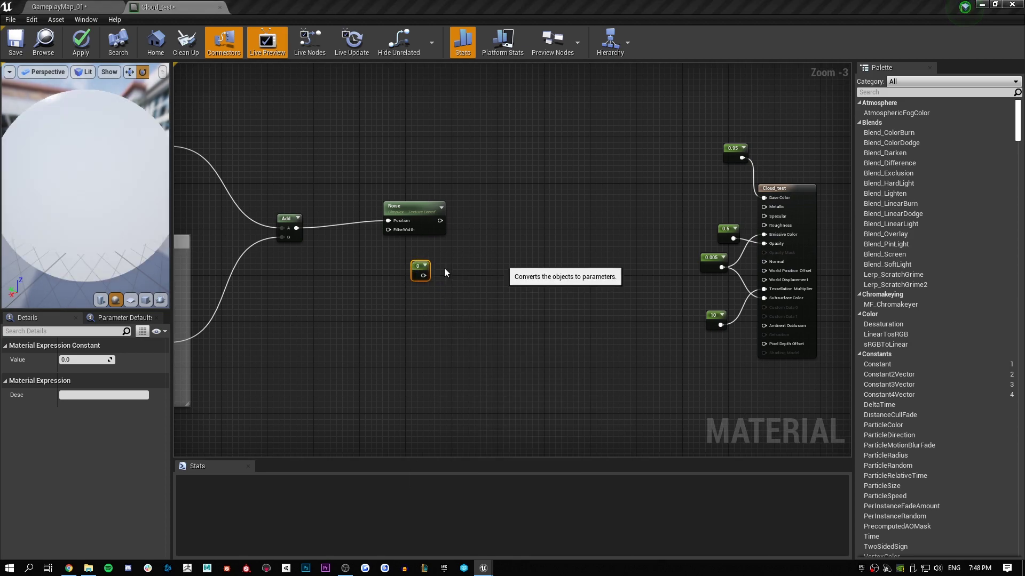
text(Scale)
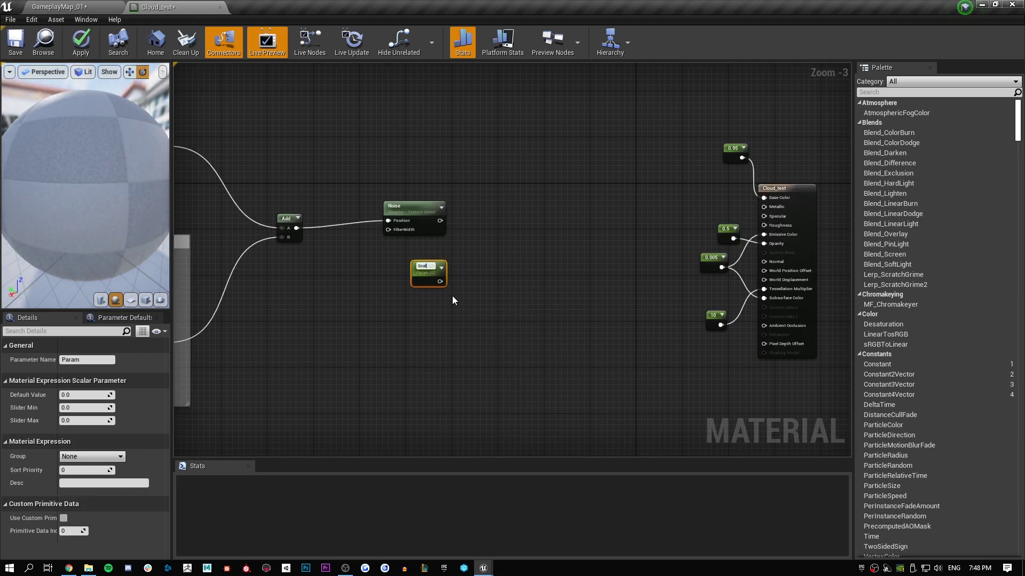
key(Return)
click(493, 235)
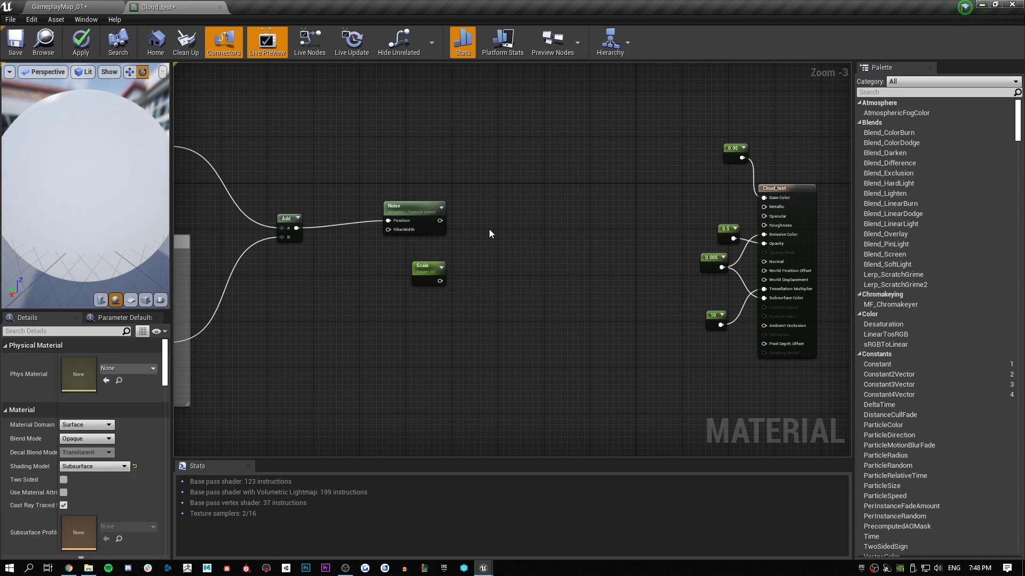
Step: Add a Multiply node with Noise connected to A and Scale to B, and set Scale's default value to 100
click(489, 235)
drag(440, 220, 495, 249)
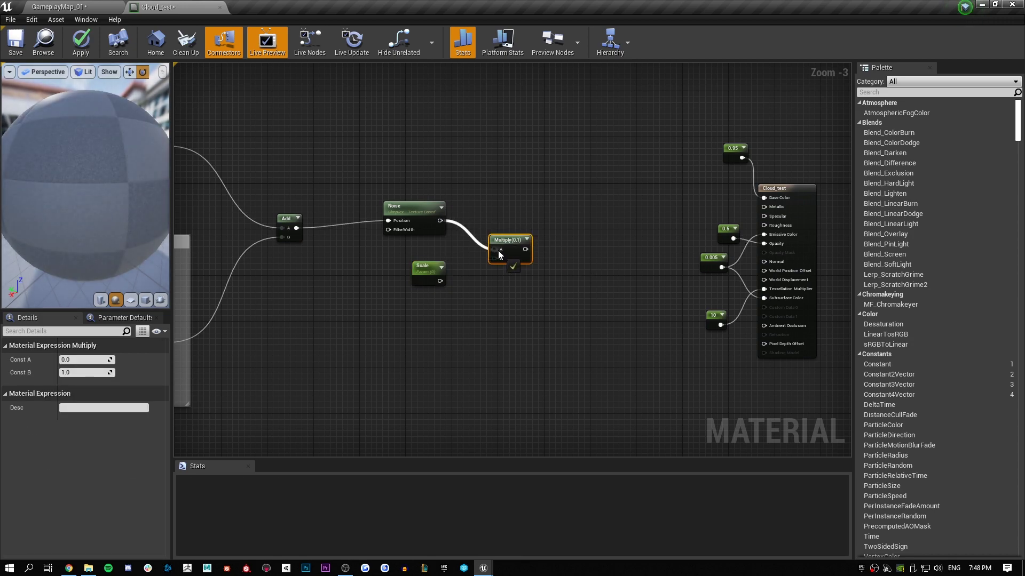
drag(444, 281, 494, 258)
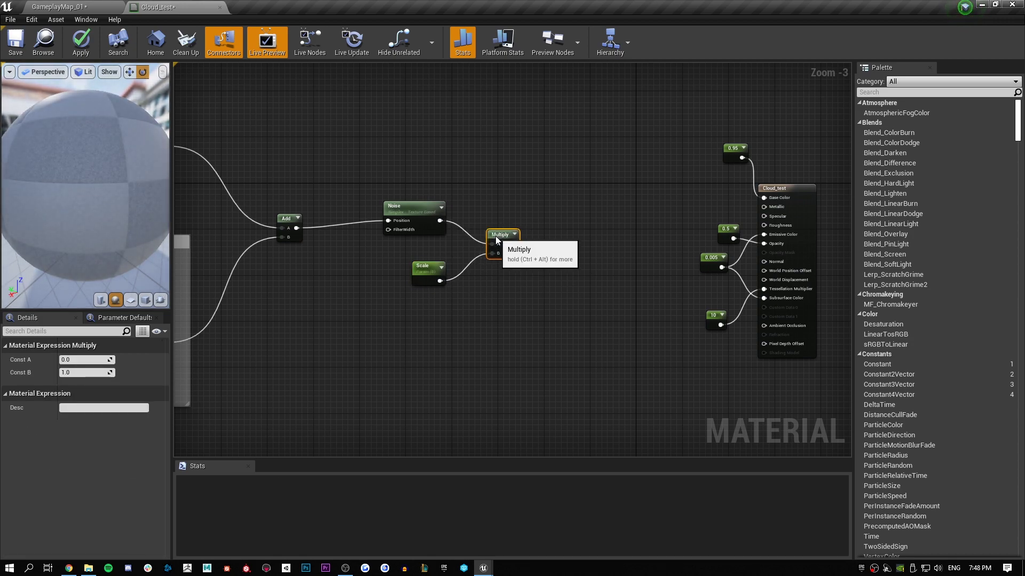
click(422, 271)
click(76, 396)
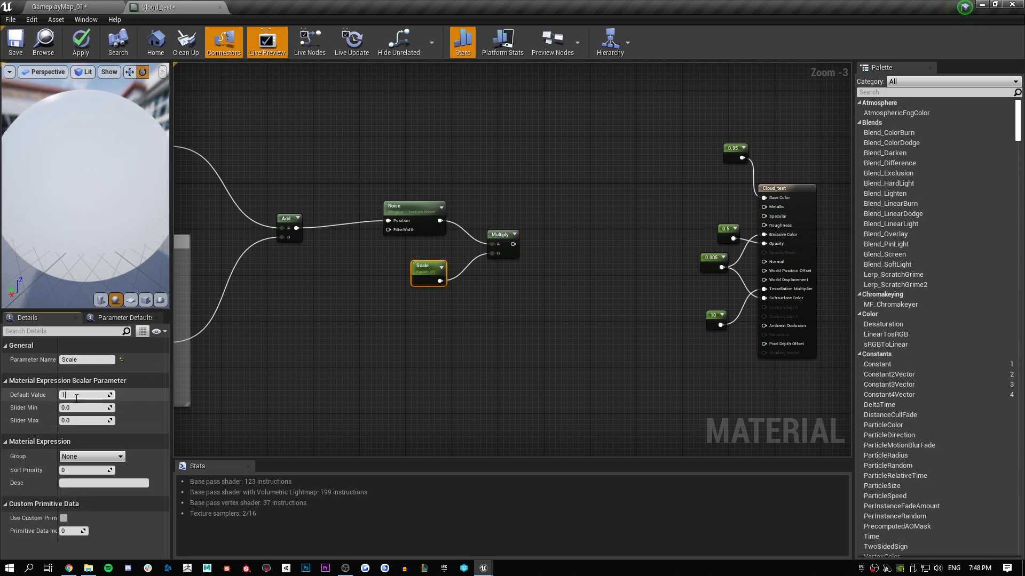
key(Return)
Step: Preview the Noise node and its following Multiply node in turn, compare their patterns on the sphere, and stop previewing
right_click(426, 209)
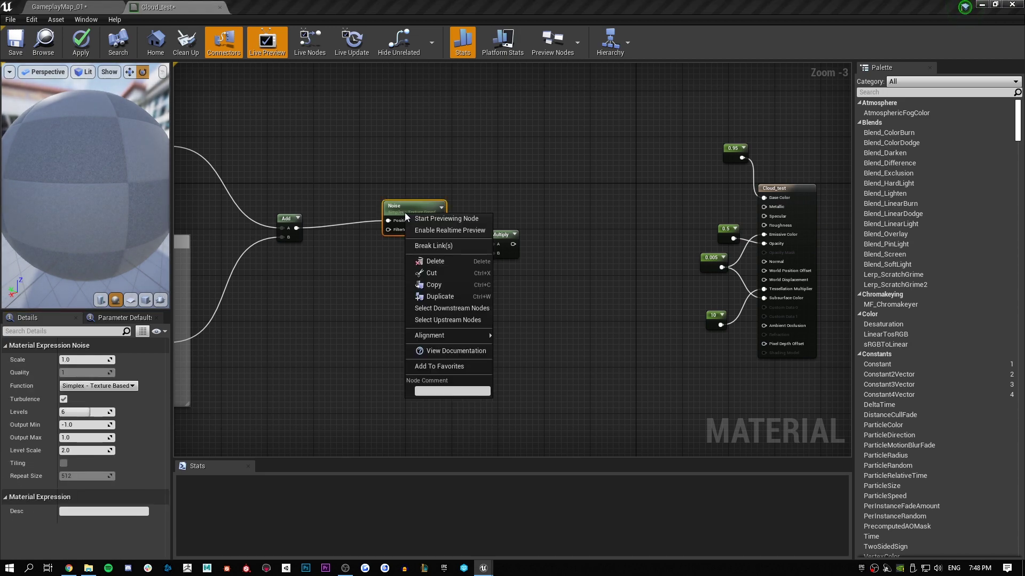
click(439, 220)
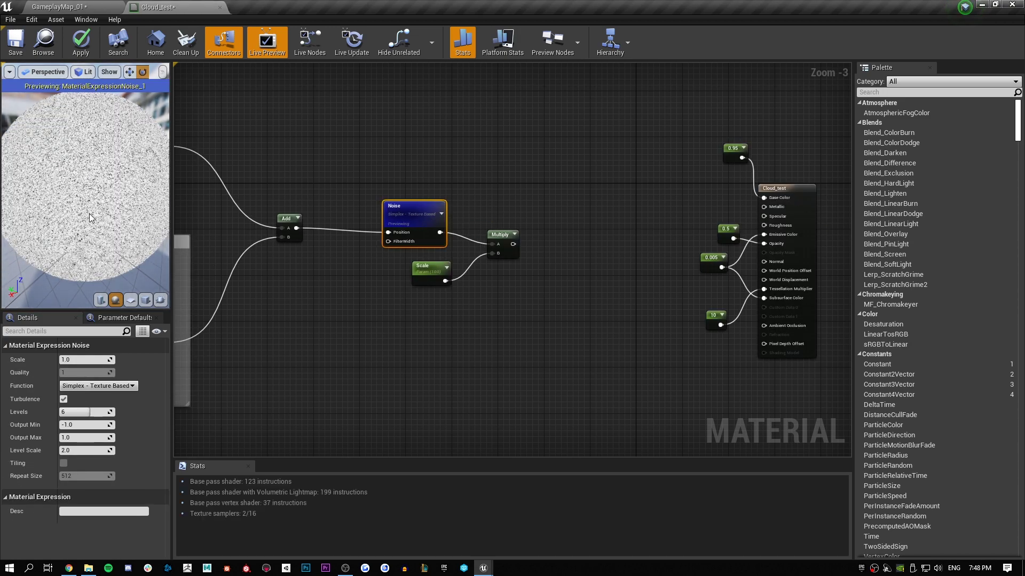
right_click(491, 232)
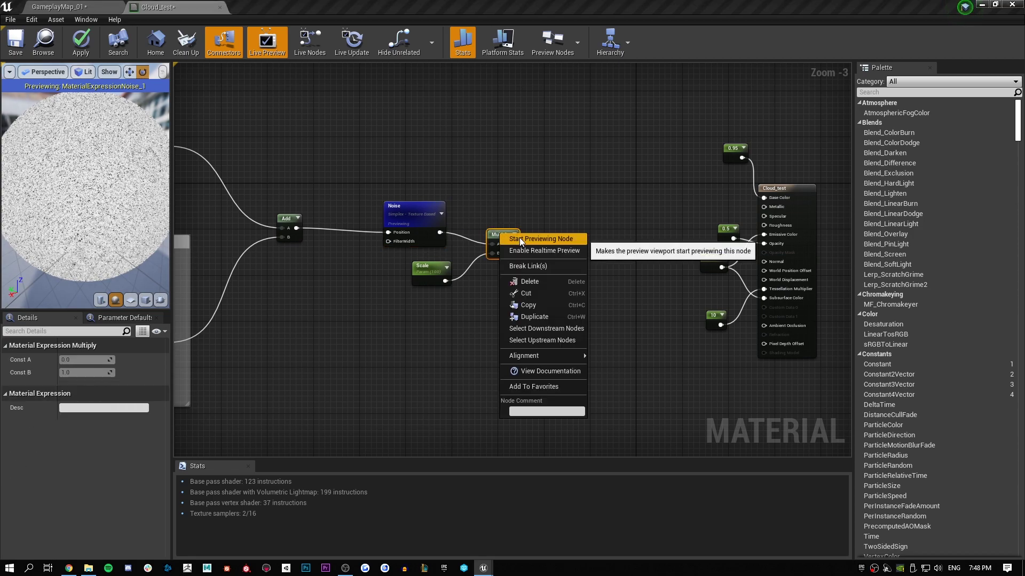
click(520, 238)
drag(98, 216, 136, 216)
drag(80, 184, 60, 199)
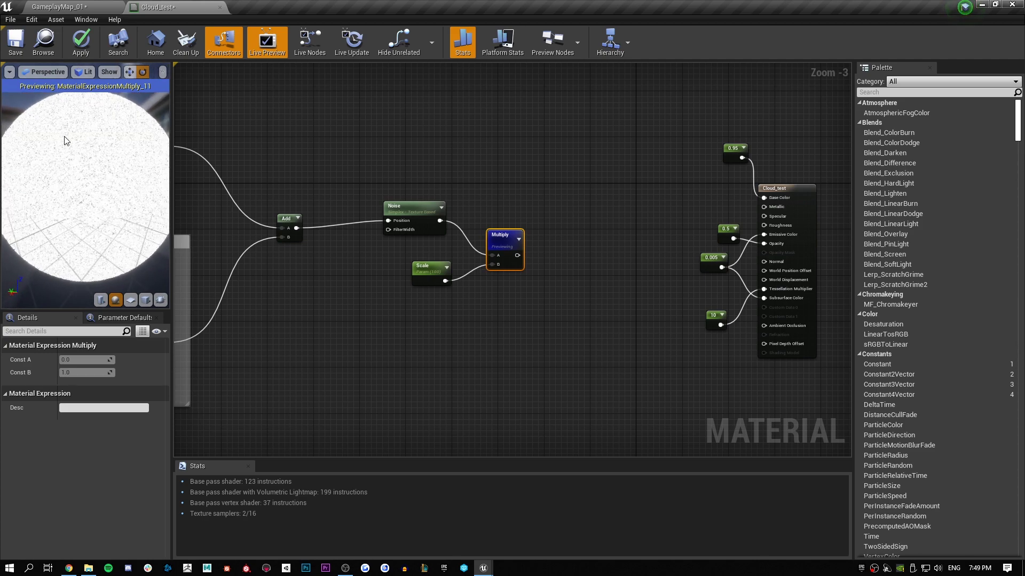
drag(80, 175, 91, 210)
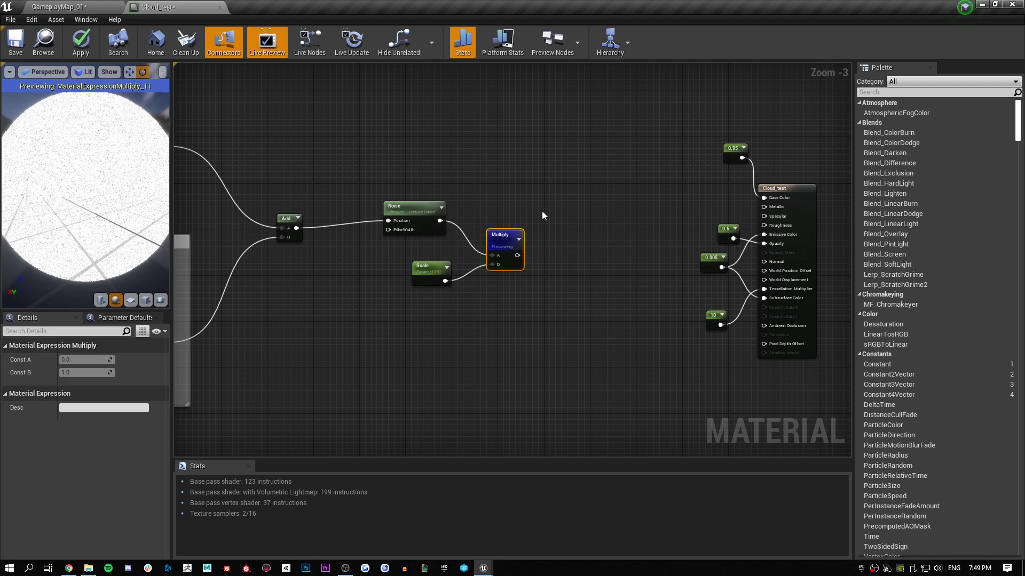
right_click(493, 229)
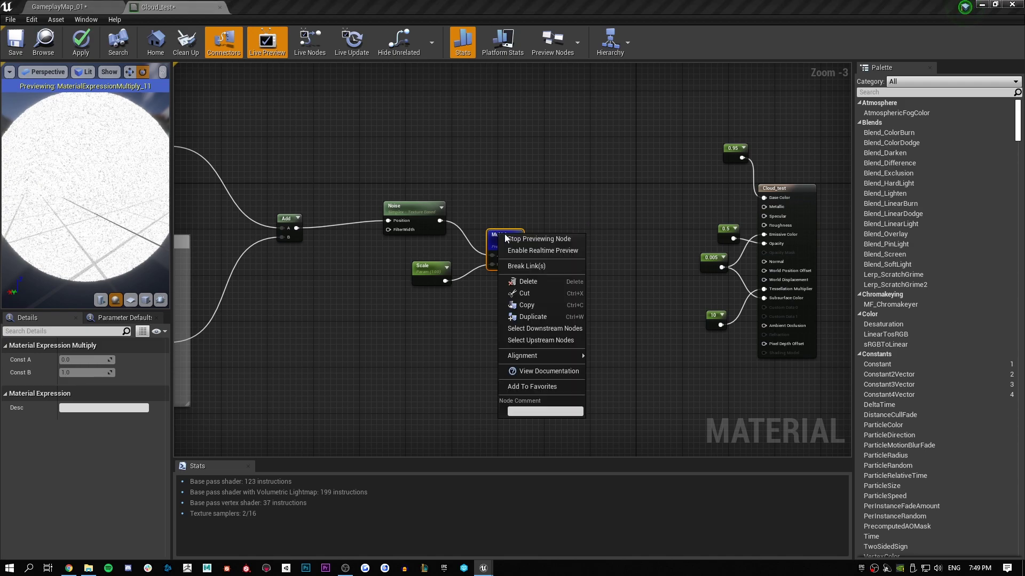
click(545, 239)
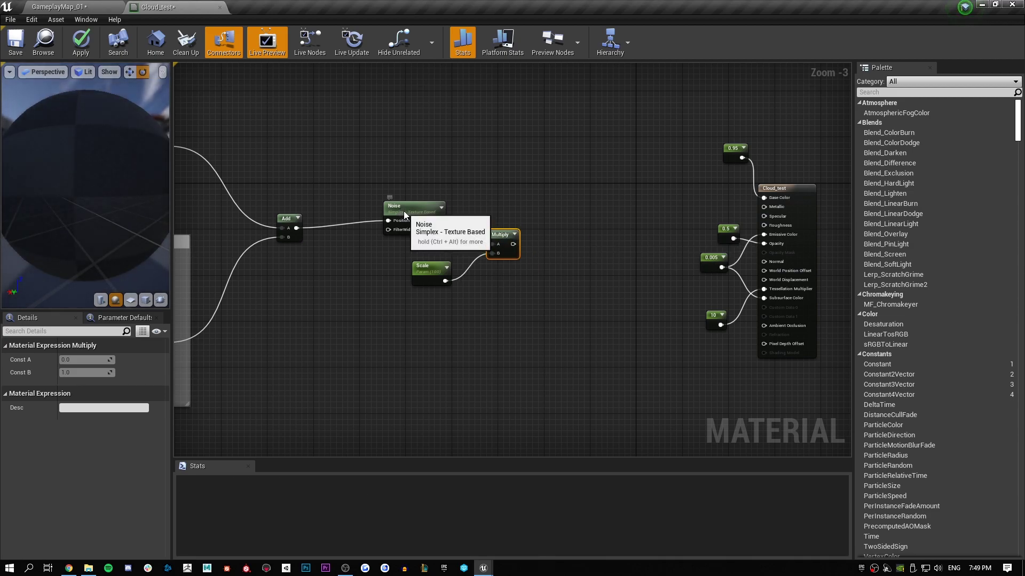
click(409, 213)
click(426, 271)
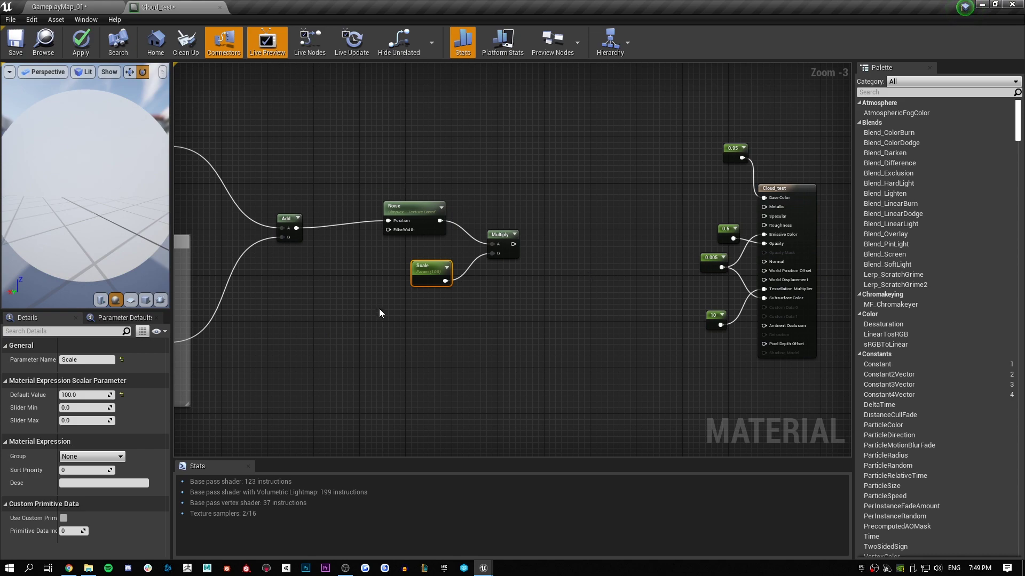
Step: Add a Clamp node between the Noise-Scale Multiply and the material output node
right_drag(481, 164, 456, 182)
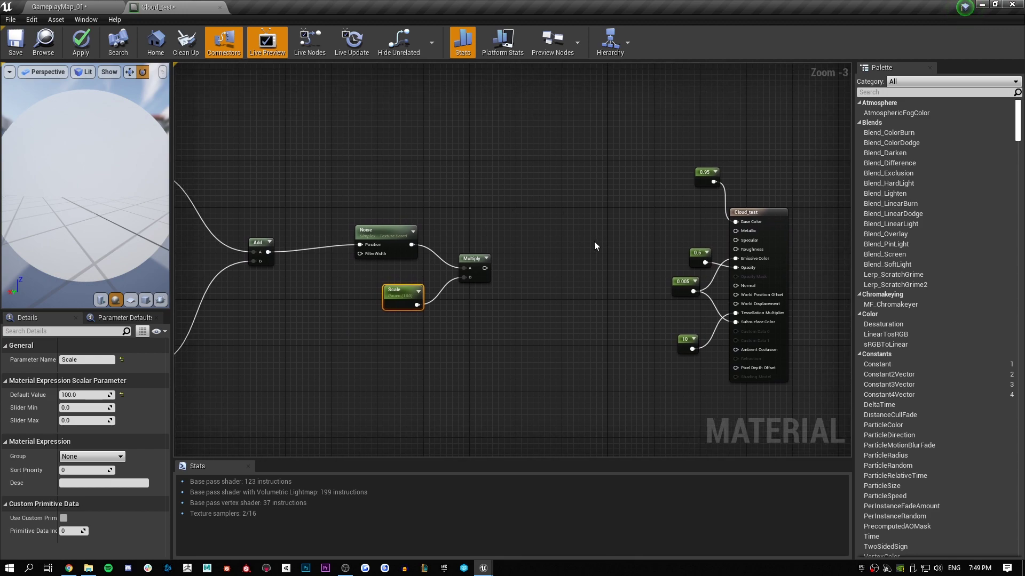
right_click(540, 233)
text(clamp)
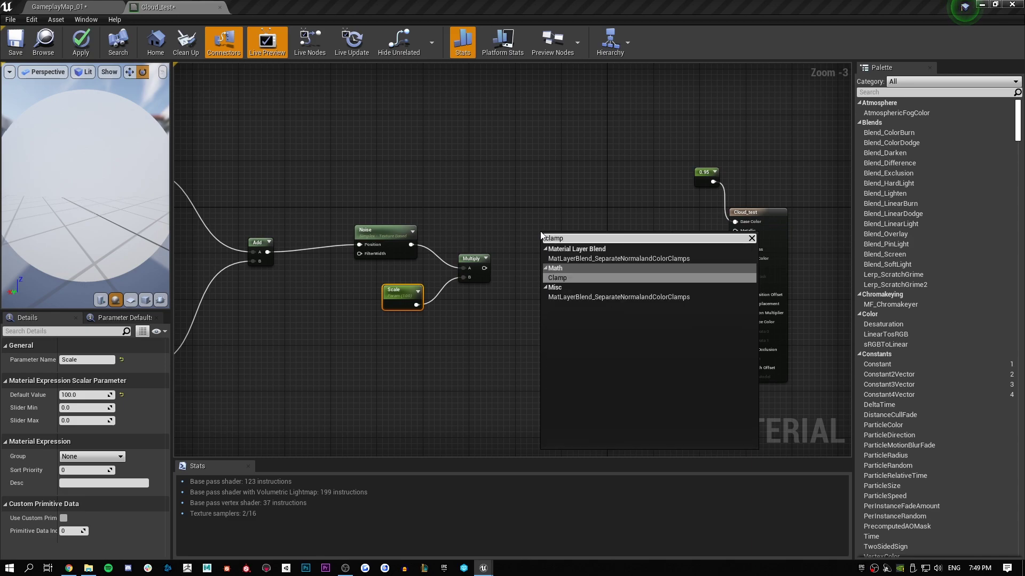
key(Return)
Step: Move the Noise, Scale, Multiply and Clamp nodes closer to the Add node and connect the Multiply output to the Clamp input
right_drag(418, 174, 495, 172)
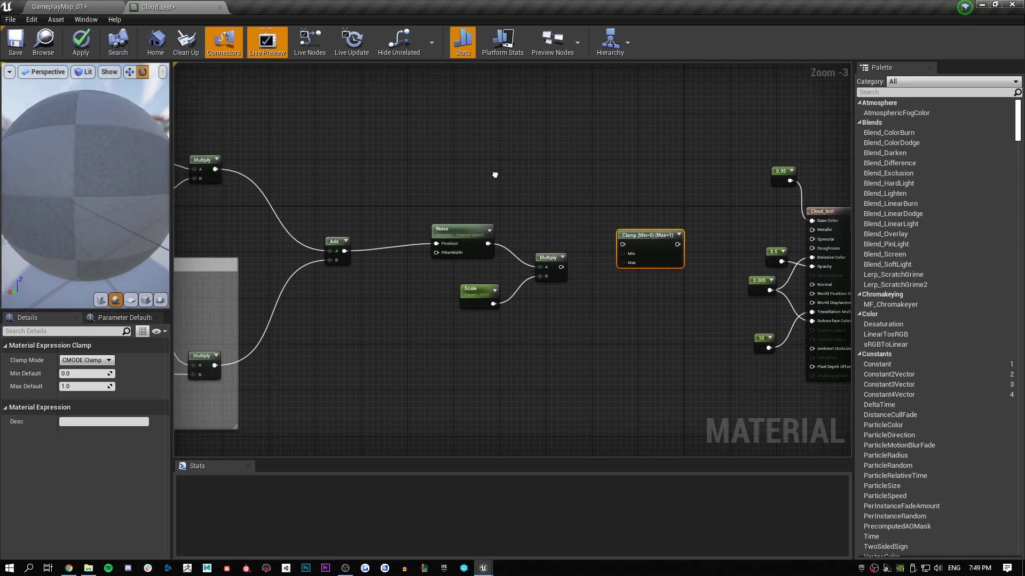
drag(552, 260, 490, 266)
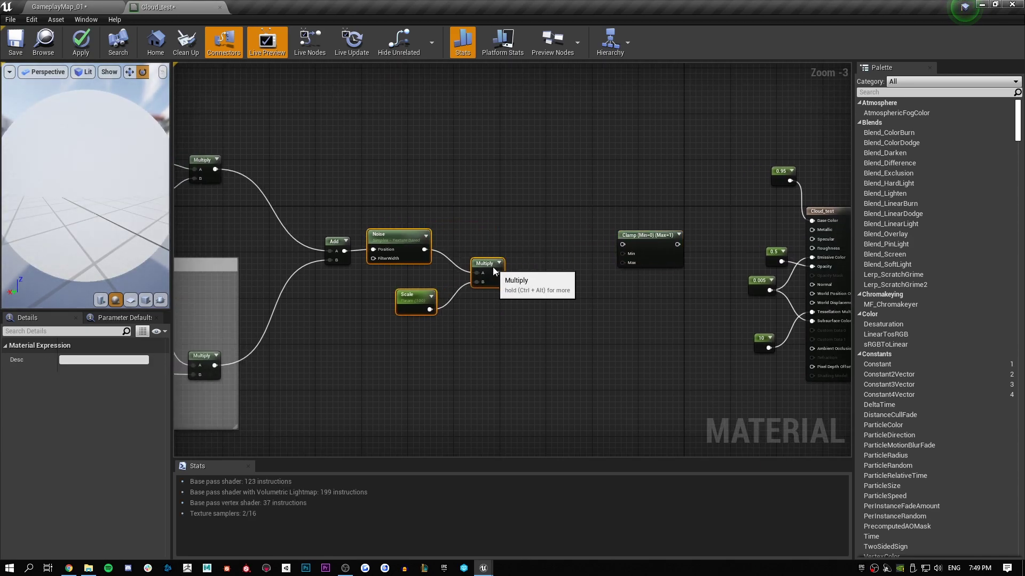
click(489, 217)
drag(627, 235, 562, 263)
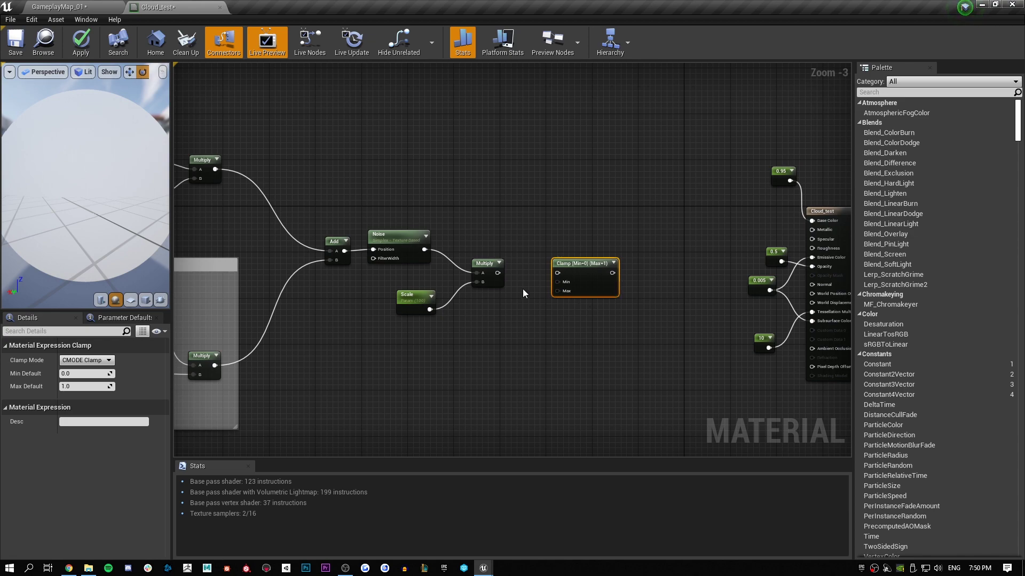
drag(498, 273, 559, 273)
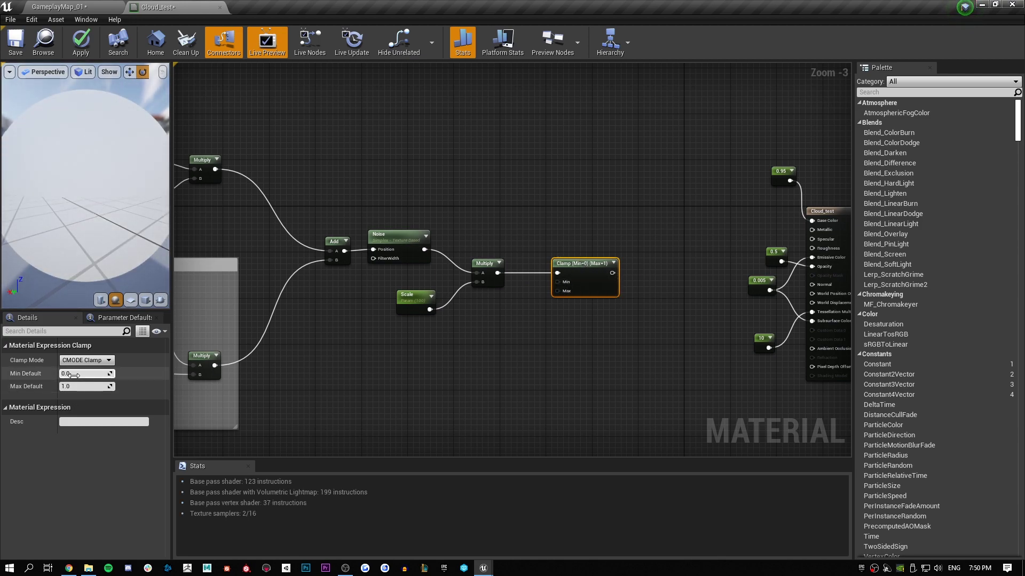
Step: Create a scalar parameter named Clamp with a default value of 200 below the Noise-Scale Multiply node
right_drag(546, 369, 530, 303)
click(485, 315)
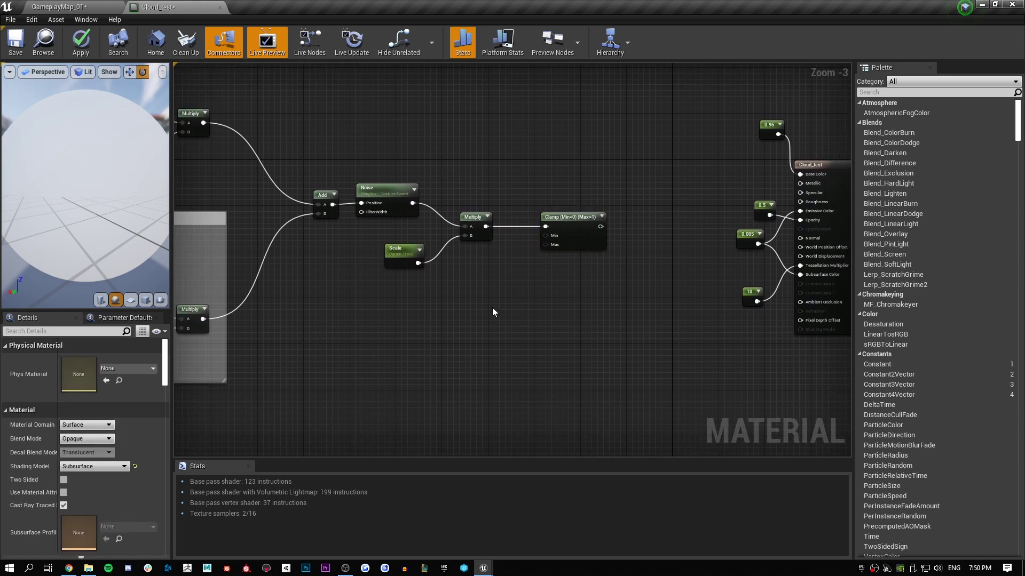
click(463, 319)
right_click(472, 326)
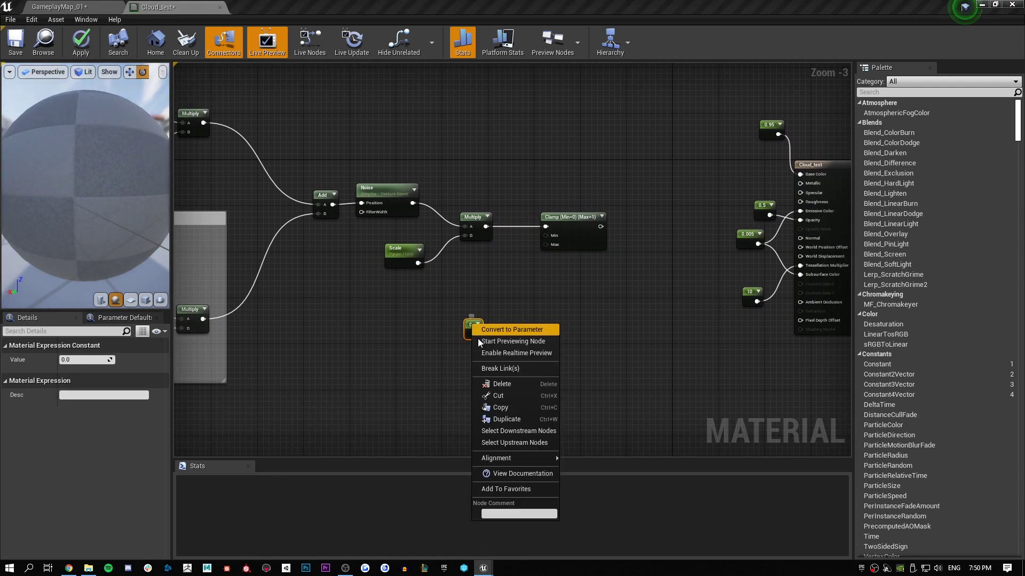
click(507, 329)
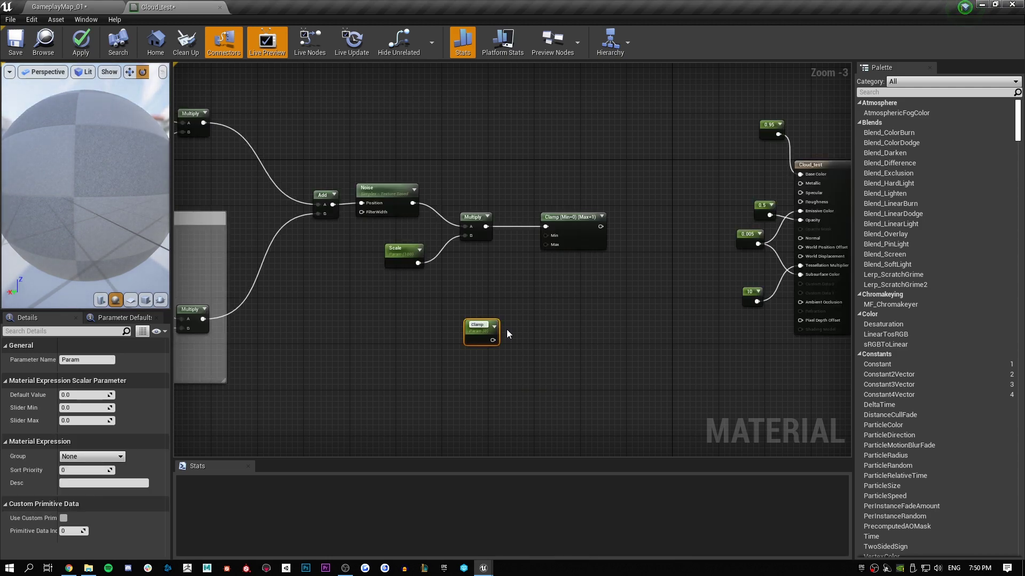
key(Return)
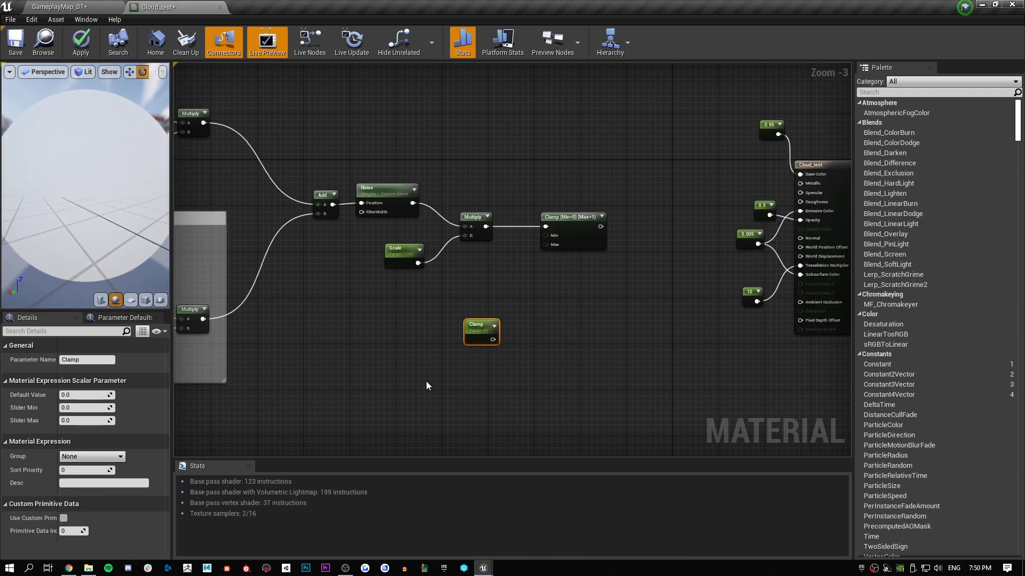
click(83, 395)
text(200)
key(Return)
drag(476, 327, 451, 331)
Step: Add a Multiply node beside the Clamp parameter and set its Const B to -1
click(524, 299)
drag(529, 309, 504, 308)
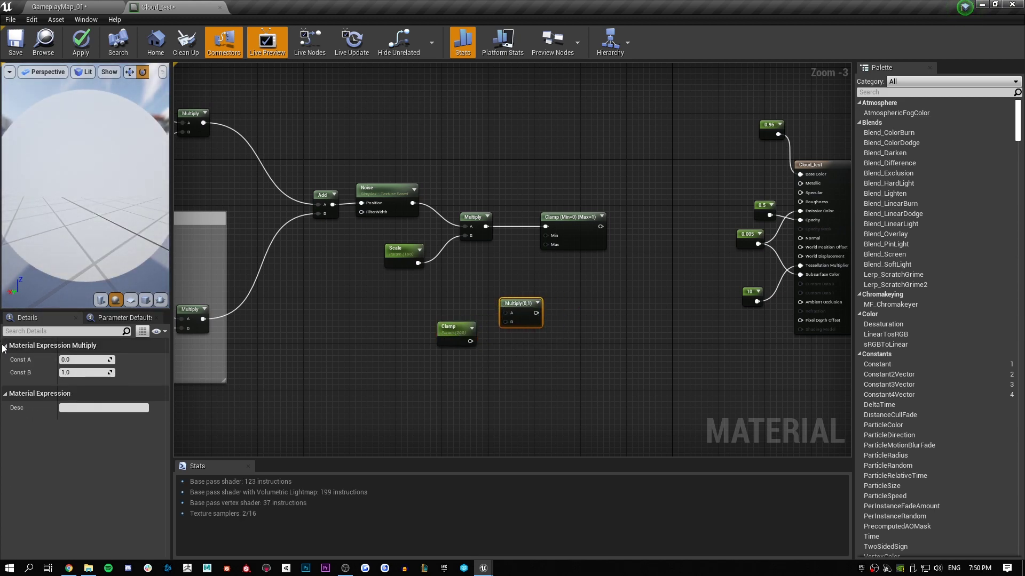
click(88, 373)
text(-1)
key(Return)
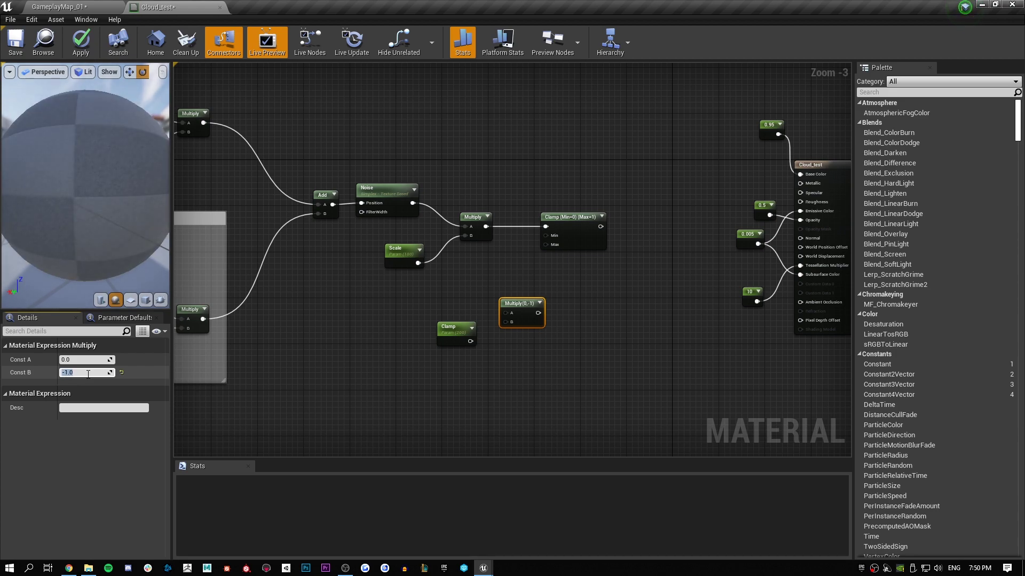
click(512, 303)
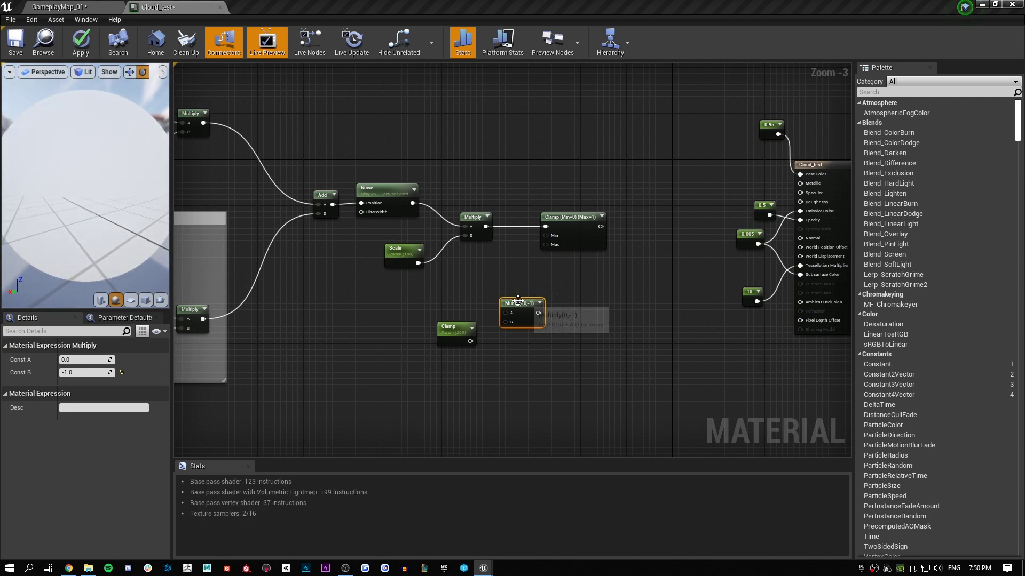
Step: Connect the Clamp parameter to the Clamp node's Max and, through the -1 Multiply, to its Min
drag(472, 343, 545, 235)
drag(516, 311, 510, 305)
drag(471, 340, 545, 245)
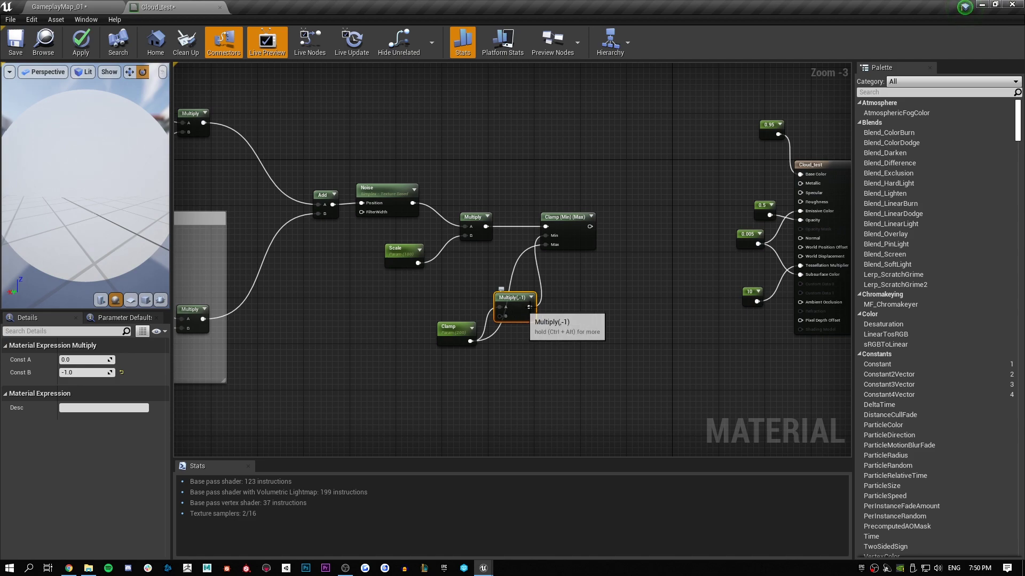
Step: Move the Add, Noise, Scale, Multiply and Clamp nodes together closer to the Static Movement group, then deselect them
right_drag(523, 308, 482, 305)
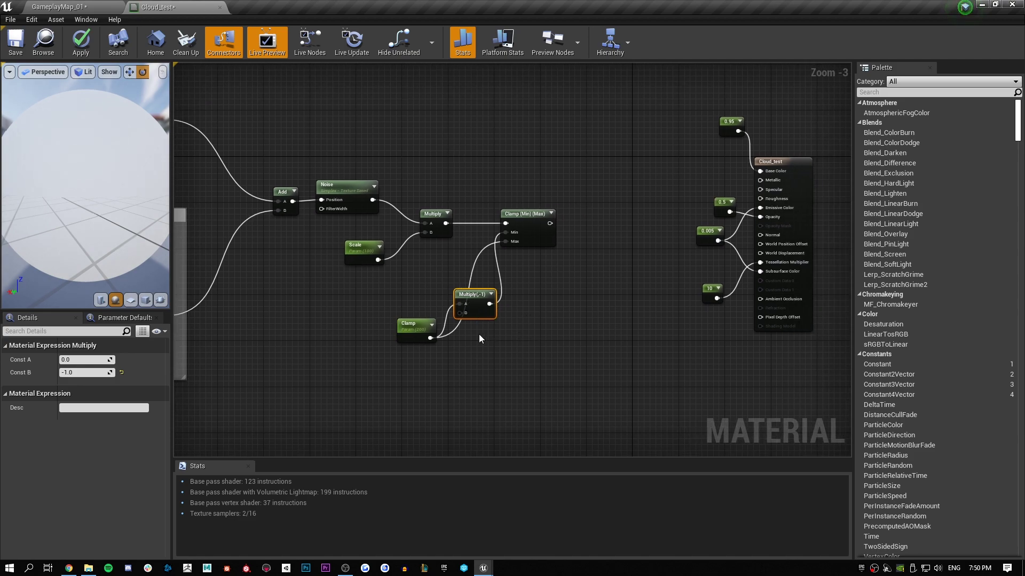
right_drag(508, 312, 466, 307)
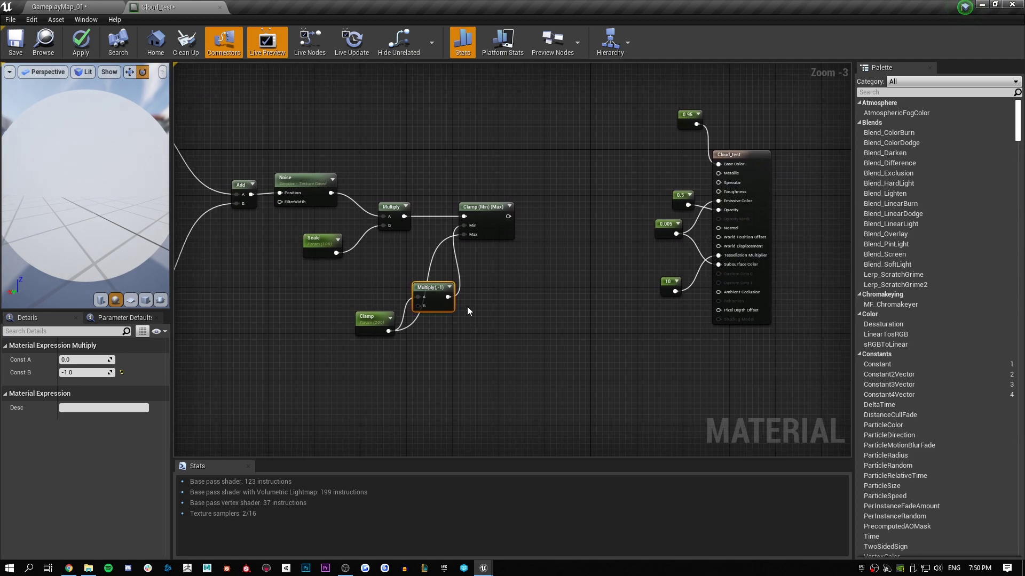
right_drag(533, 271, 604, 315)
drag(620, 159, 300, 412)
drag(375, 227, 328, 226)
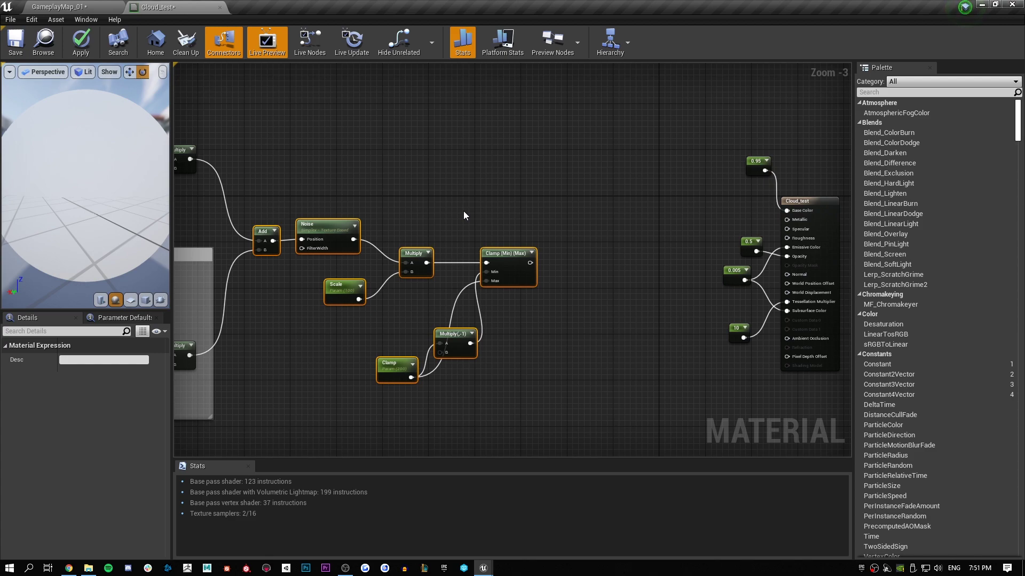
right_drag(580, 250, 479, 190)
click(482, 203)
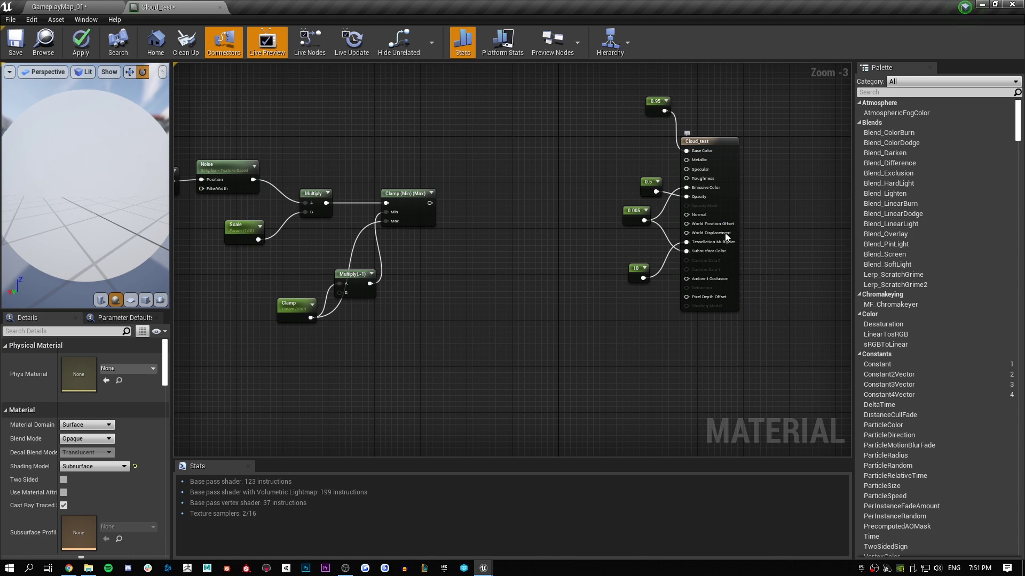
Step: Add a VertexNormalWS node to the graph just below the Clamp node
right_click(450, 303)
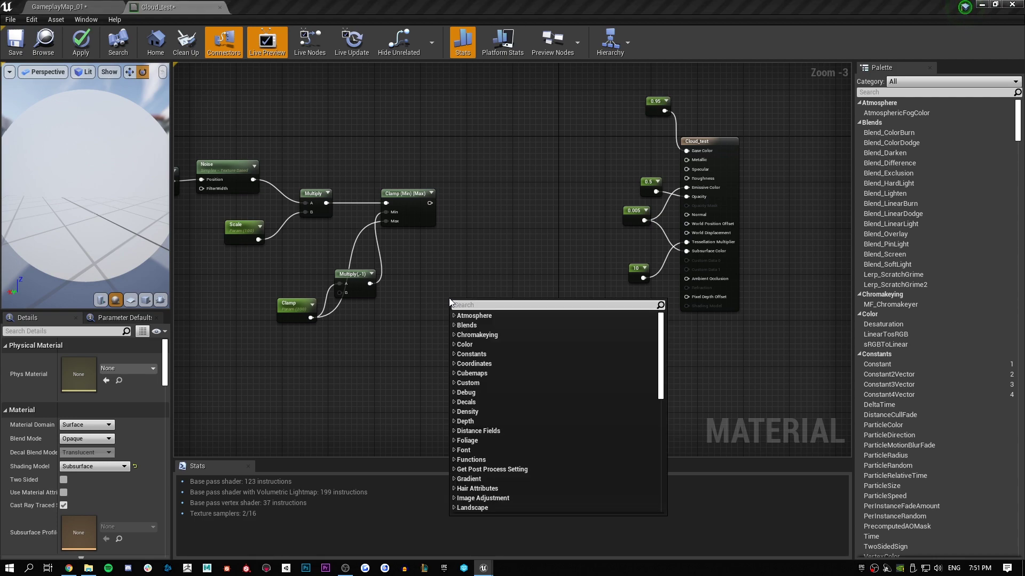
text(vertexnor)
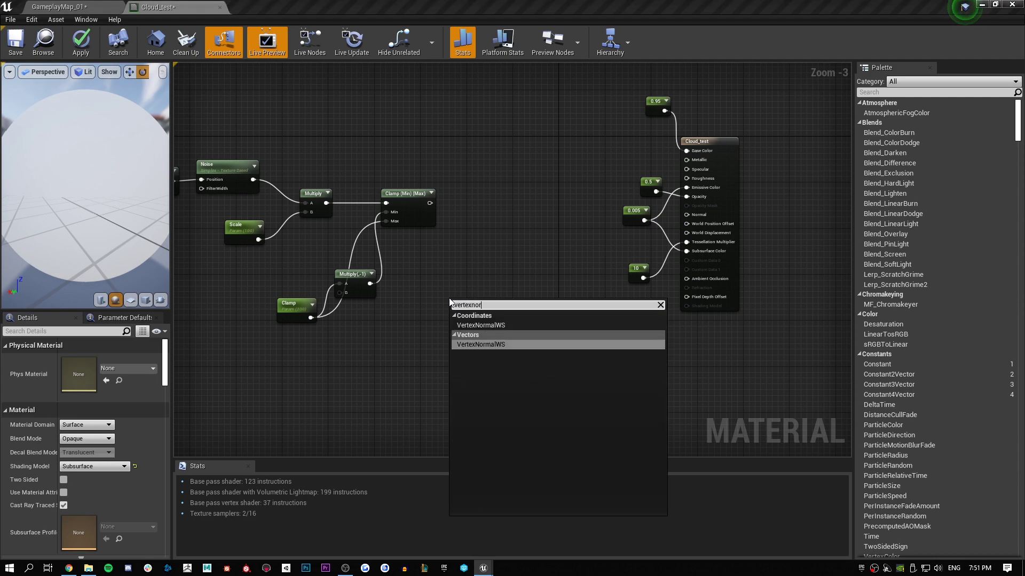
key(Return)
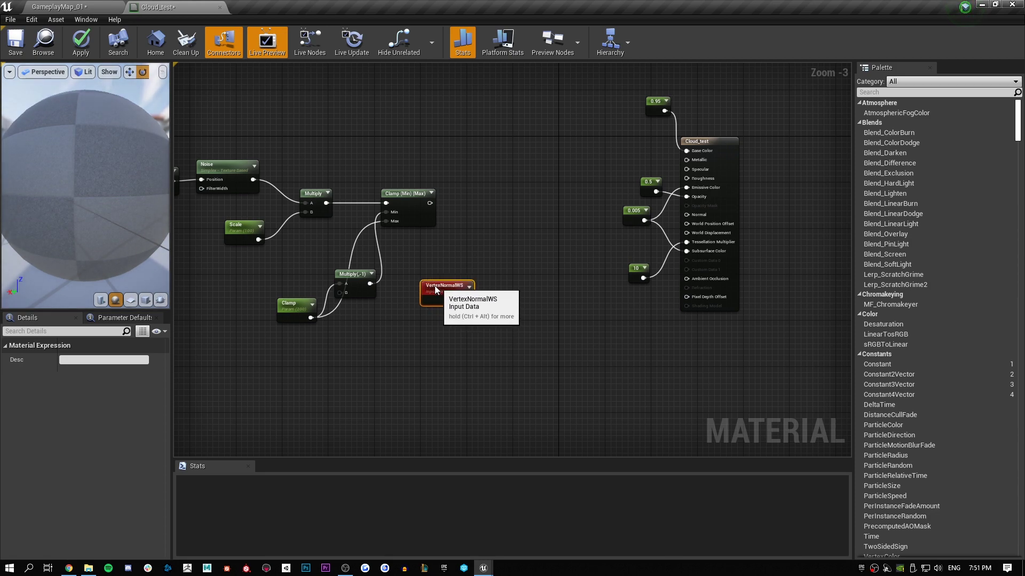
right_click(471, 248)
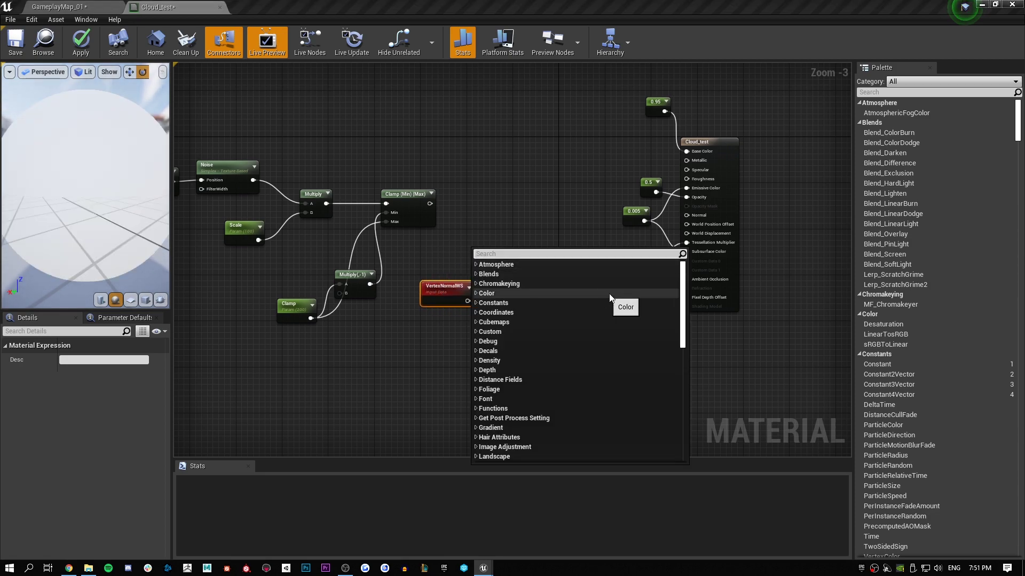
click(542, 232)
click(434, 297)
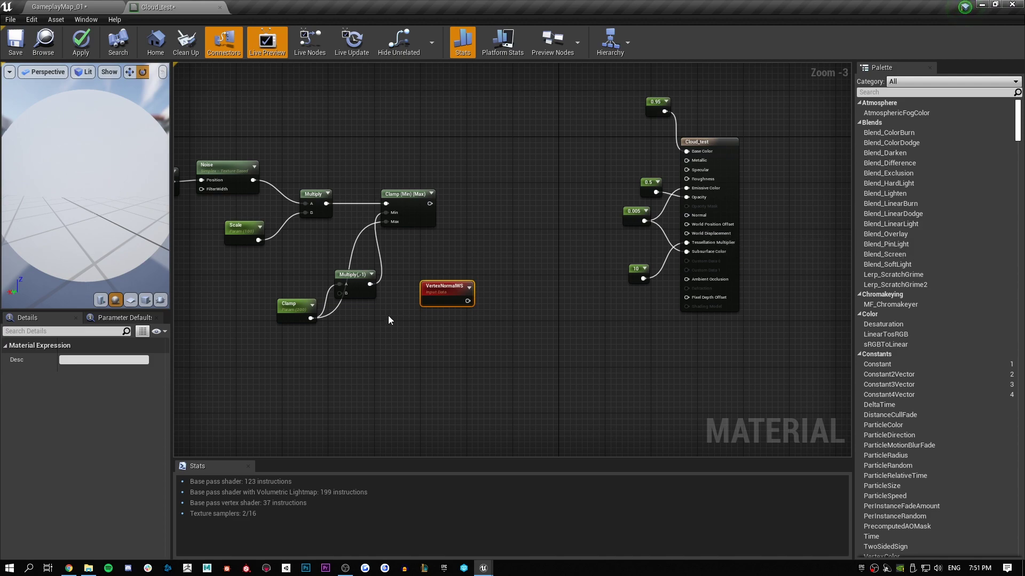
Step: Add a LocalPosition node below VertexNormalWS and feed its Local Position (Excluding Offsets) output into a new Normalize node
right_click(412, 328)
text(local)
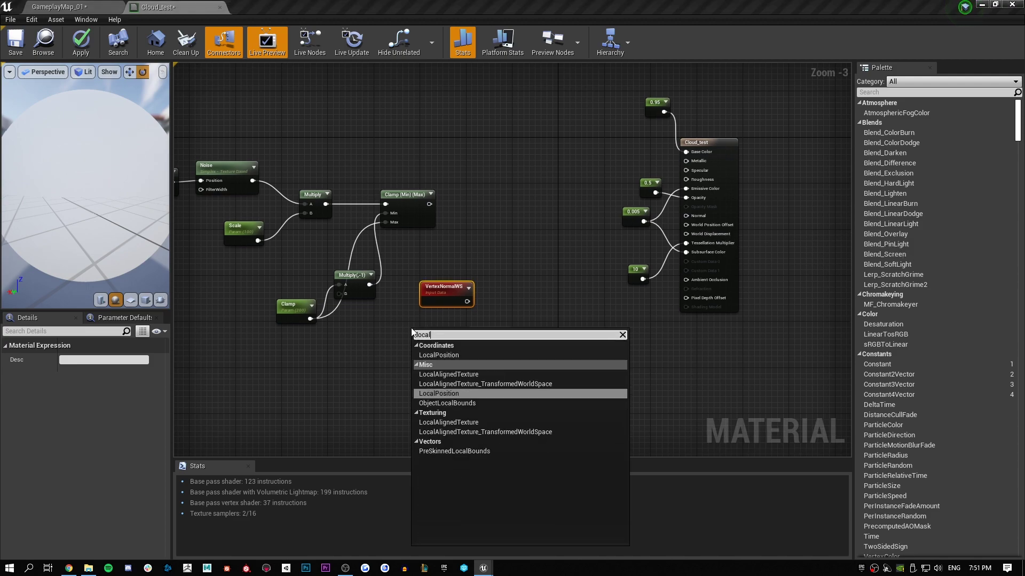
key(Return)
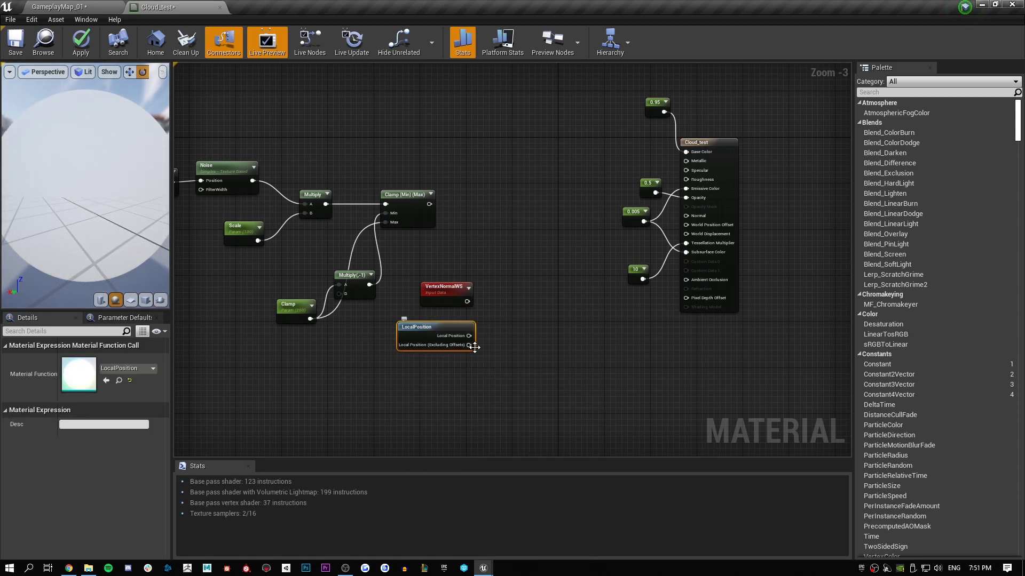
drag(444, 348, 497, 335)
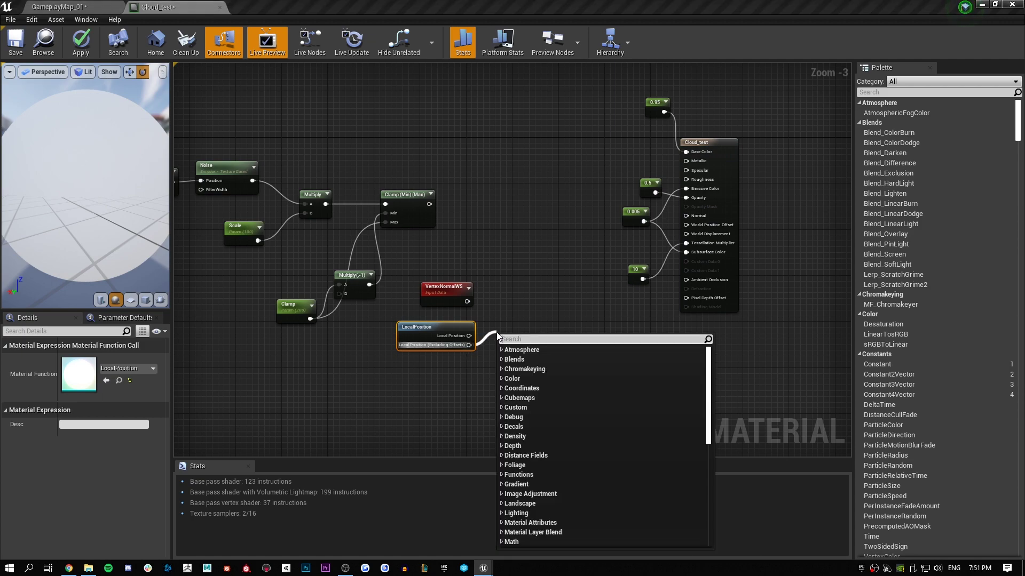
text(norma)
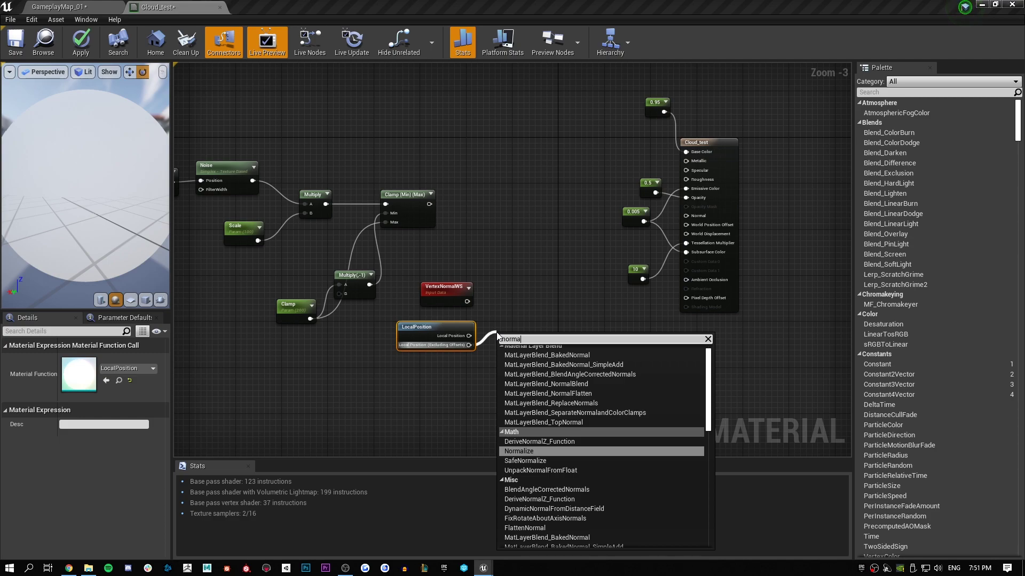
text(li)
key(Return)
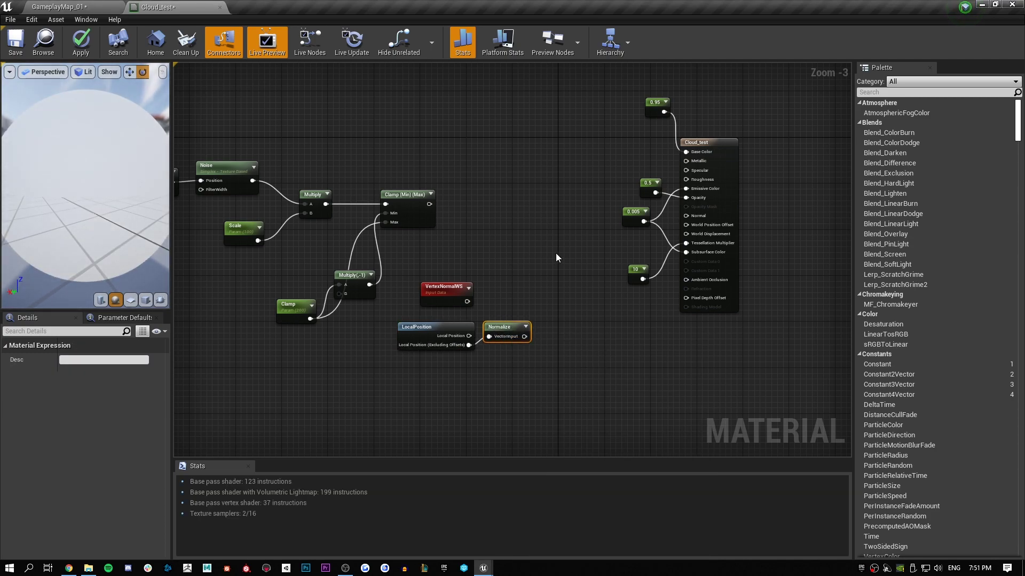
Step: Add a static switch parameter named VertexNormalBased beside the VertexNormalWS node
right_click(515, 275)
text(switch)
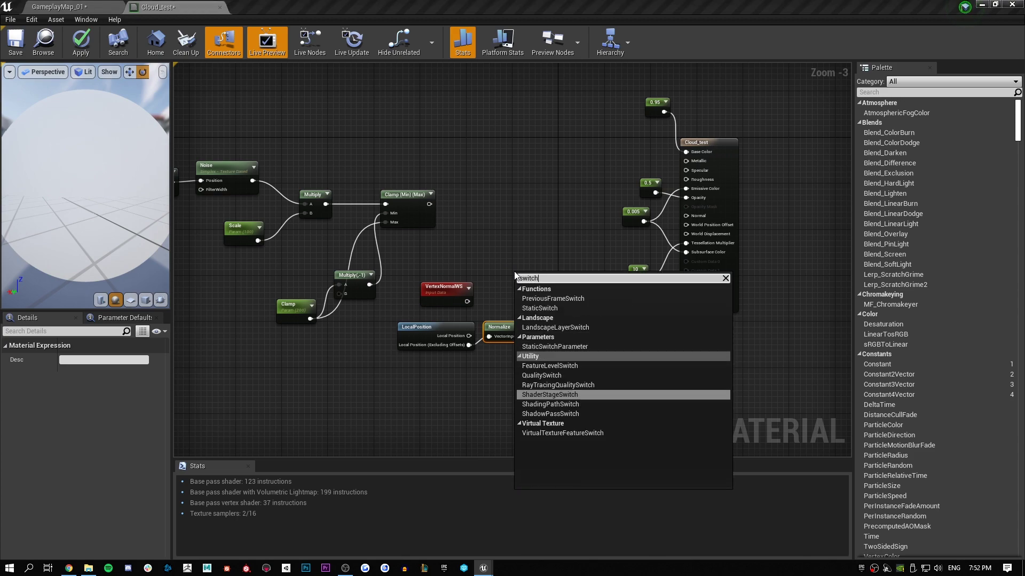
text(para)
click(603, 298)
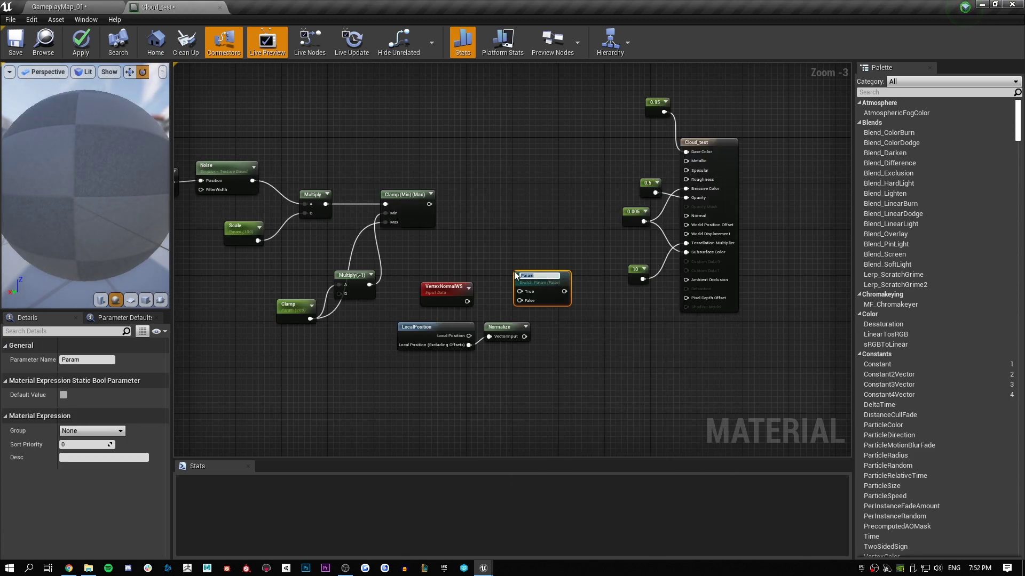
text(Ve)
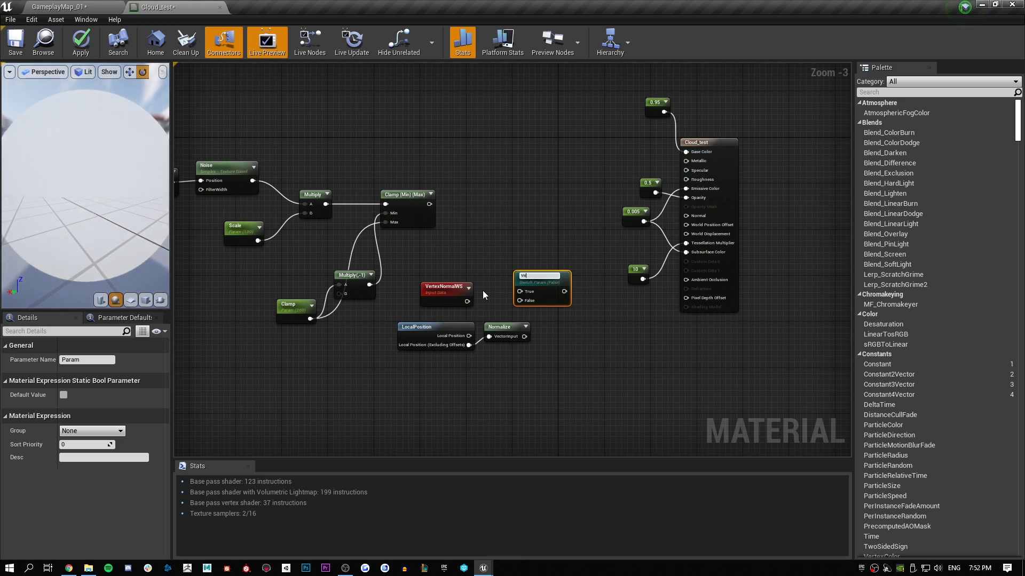
text(rtexNormalBased)
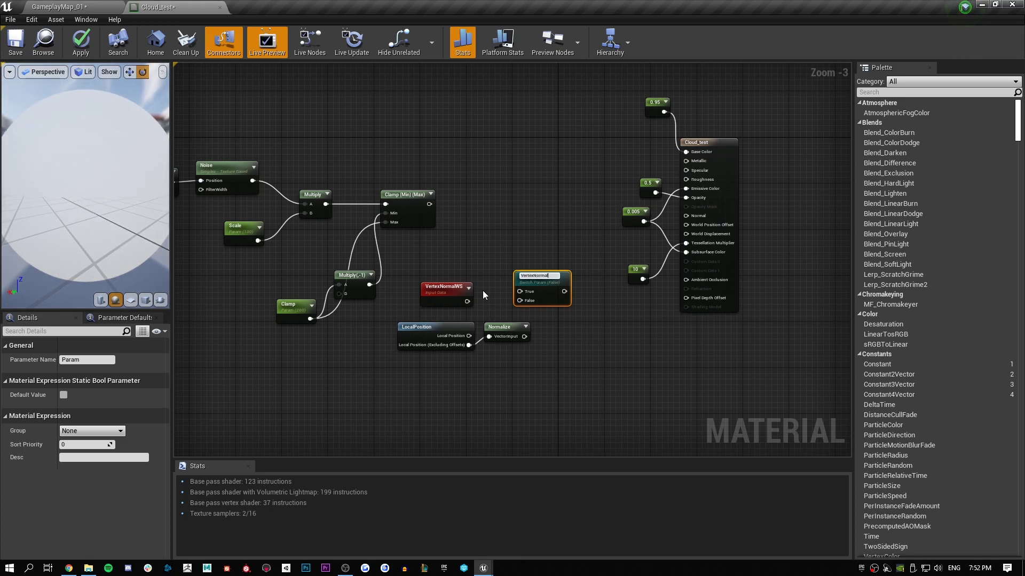
key(Return)
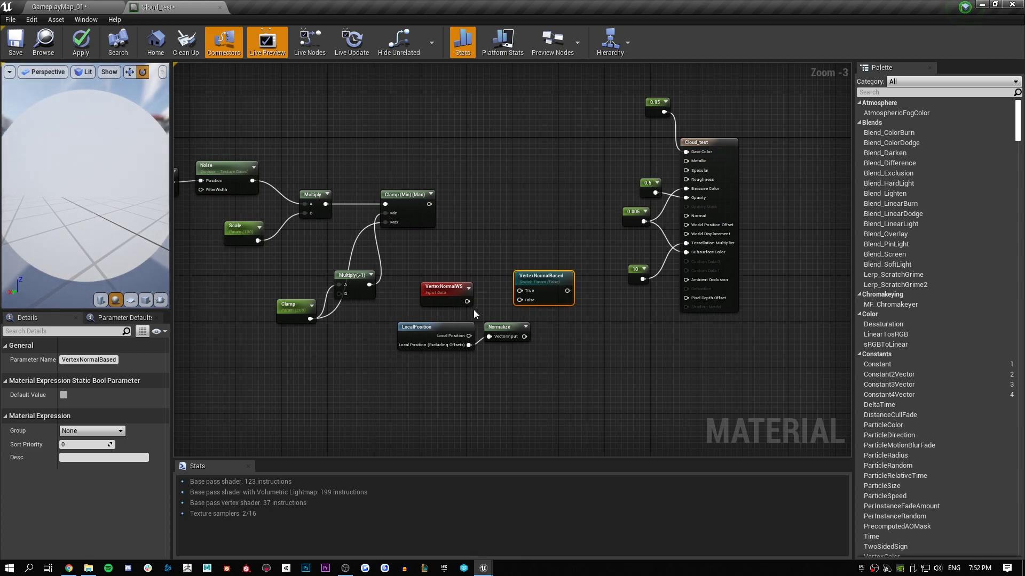
Step: Connect VertexNormalWS to the switch's True input and Normalize to False, and shift the LocalPosition and Normalize nodes away from the switch
drag(520, 290, 521, 291)
drag(524, 336, 520, 300)
drag(402, 407, 525, 332)
drag(514, 327, 497, 333)
click(664, 401)
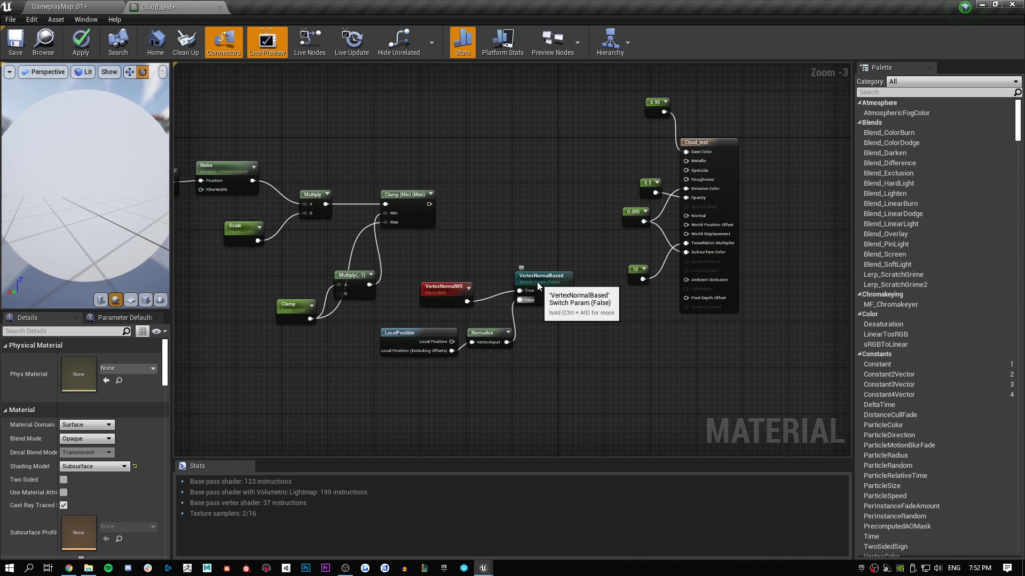
Step: Enable the VertexNormalBased switch's default value and move it with its input nodes below the Clamp parameter
click(537, 282)
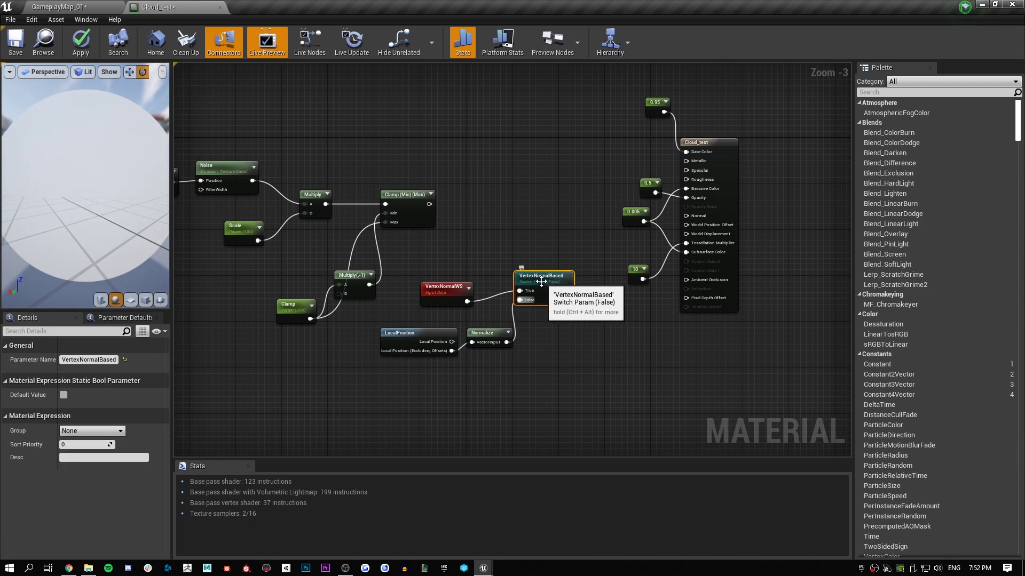
click(63, 395)
drag(648, 381, 441, 279)
drag(587, 374, 427, 281)
drag(530, 278, 417, 351)
Step: Add a Multiply node with the Clamp node's output in A and the VertexNormalBased switch in B
right_drag(490, 281, 448, 281)
click(445, 261)
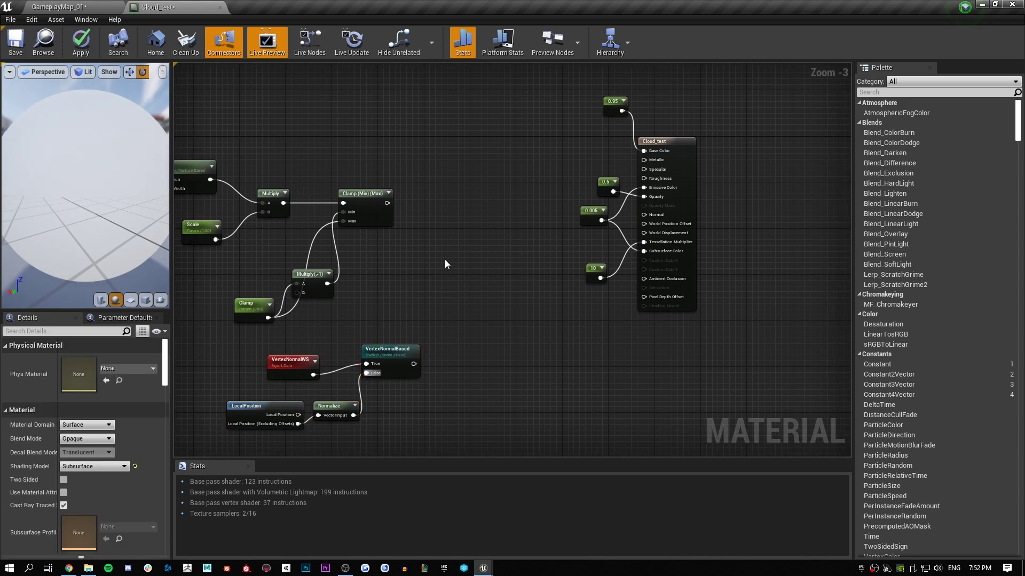
drag(387, 204, 450, 273)
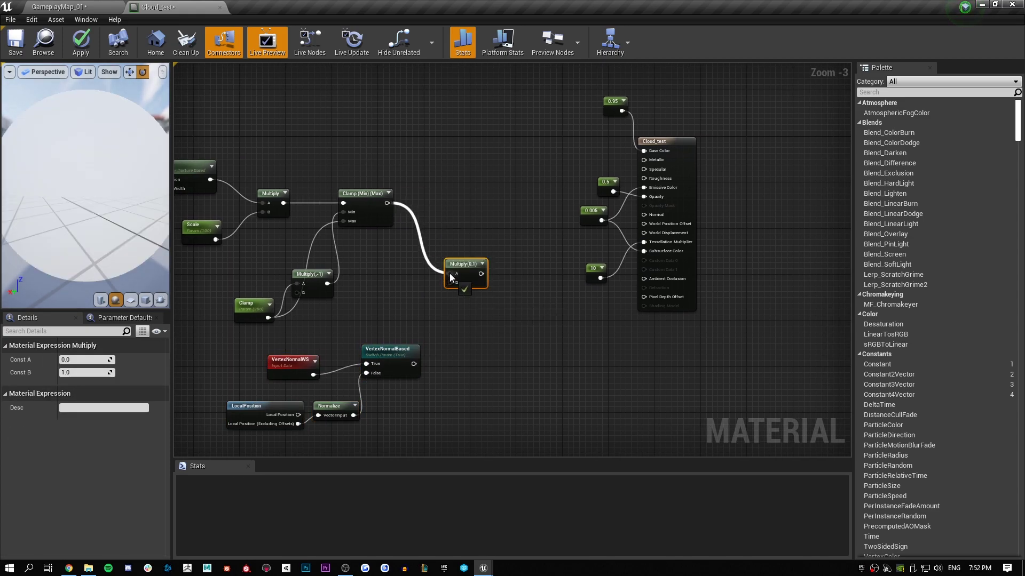
drag(416, 363, 449, 282)
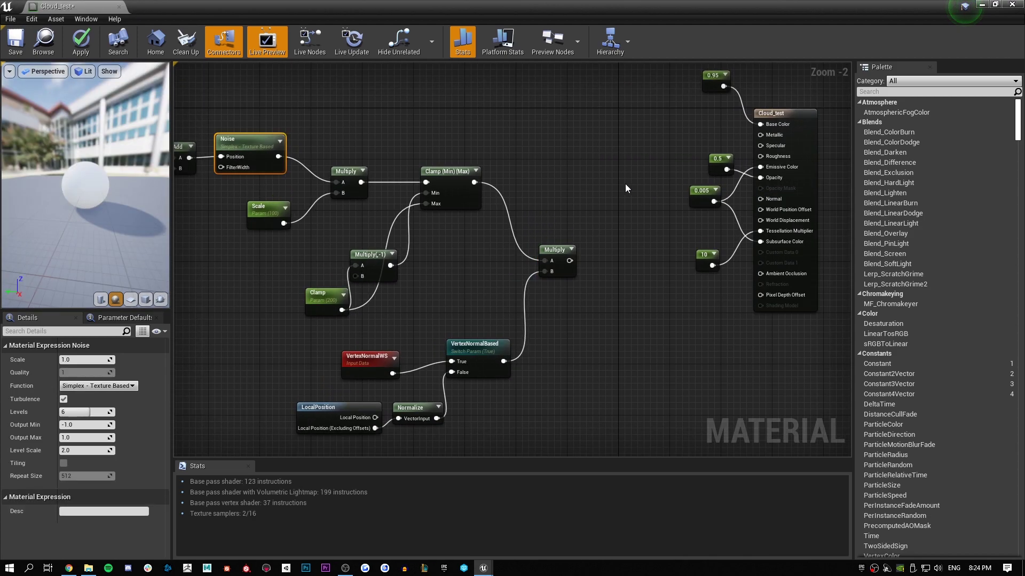
Step: Connect the new Multiply node to the Cloud_test World Displacement input and inspect the displaced preview sphere up close
right_drag(626, 188, 551, 203)
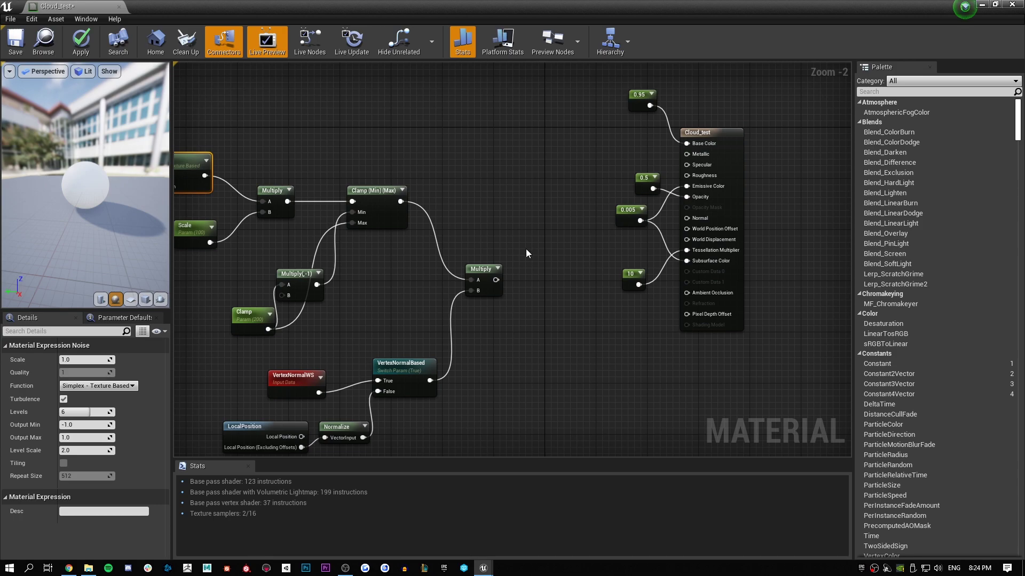
right_drag(528, 149, 521, 180)
right_drag(488, 311, 533, 293)
drag(532, 293, 724, 253)
right_drag(361, 156, 759, 183)
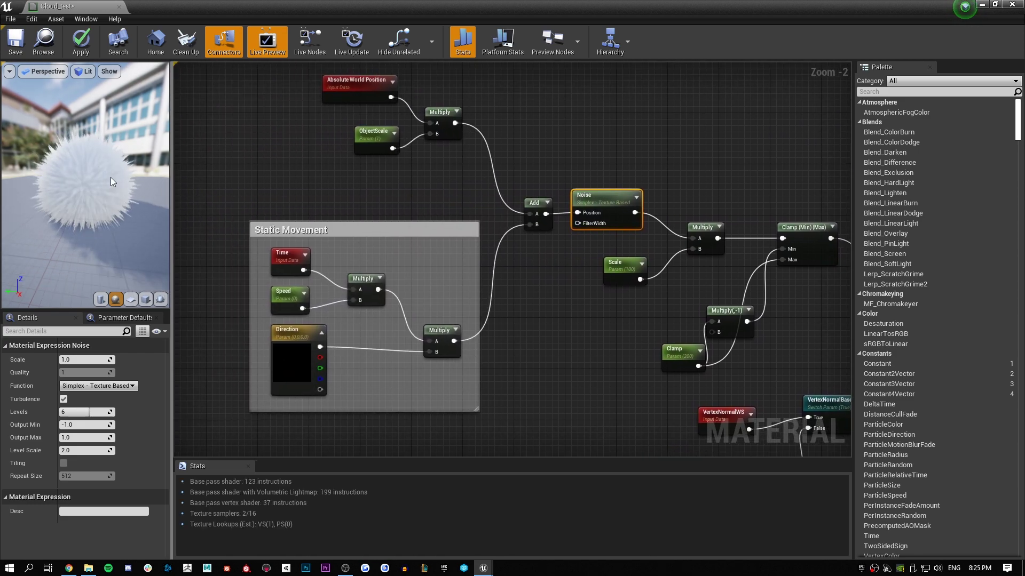
scroll(111, 177, up, 3)
drag(52, 175, 101, 155)
drag(59, 192, 63, 165)
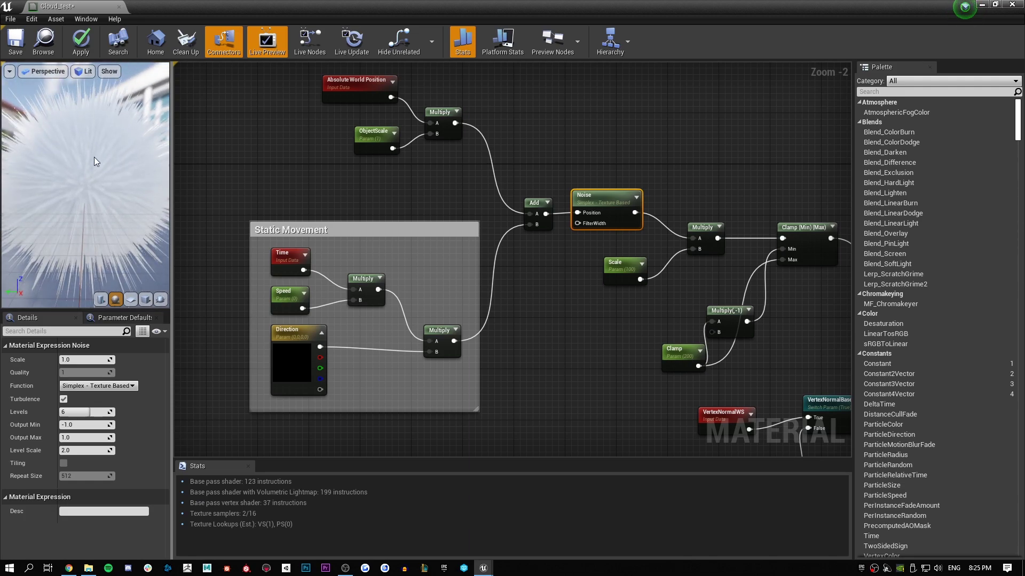
Step: Preview the Noise node's output on the preview sphere, then stop previewing that node
right_drag(630, 91, 585, 101)
right_click(539, 210)
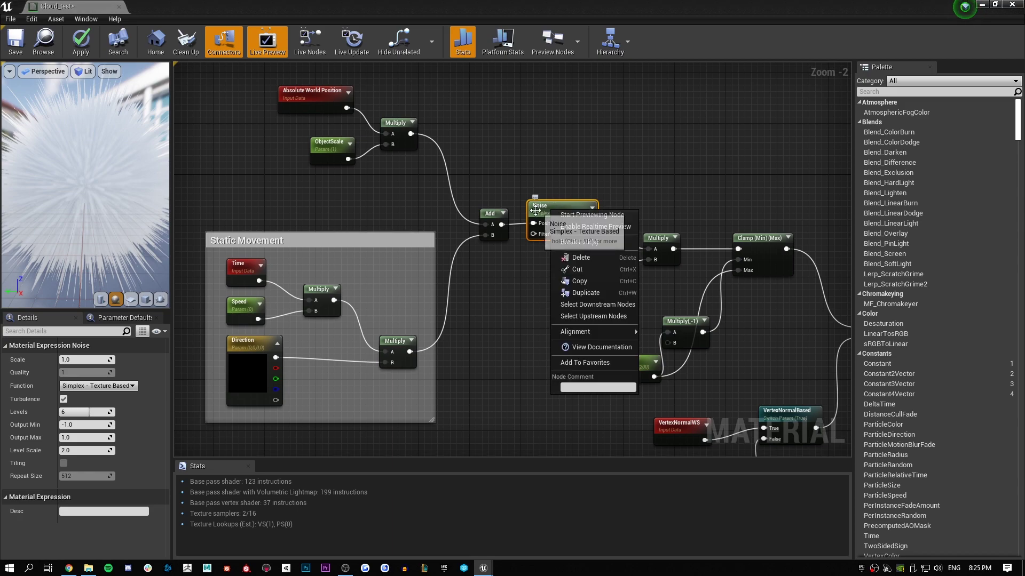
click(579, 218)
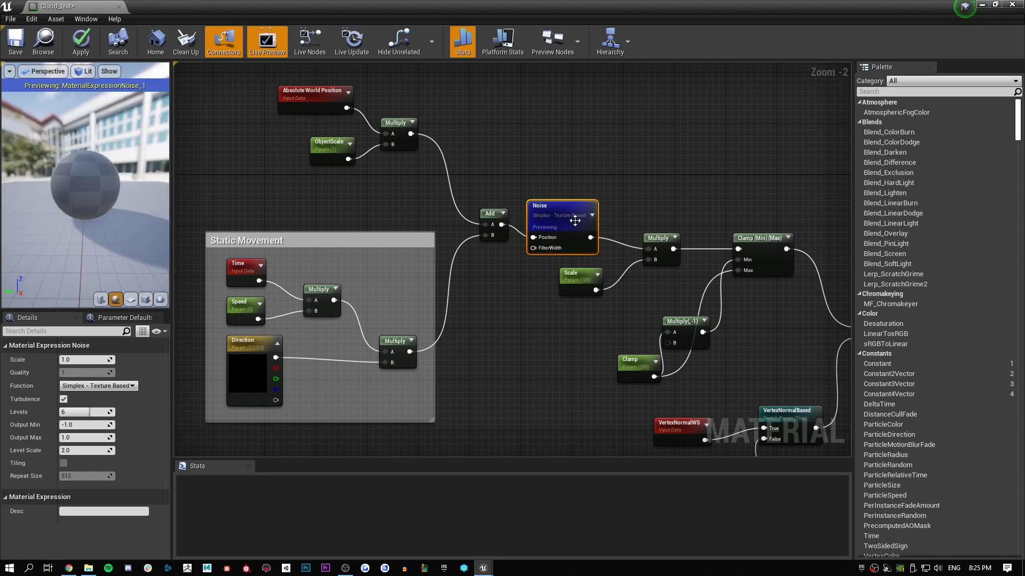
scroll(84, 187, up, 5)
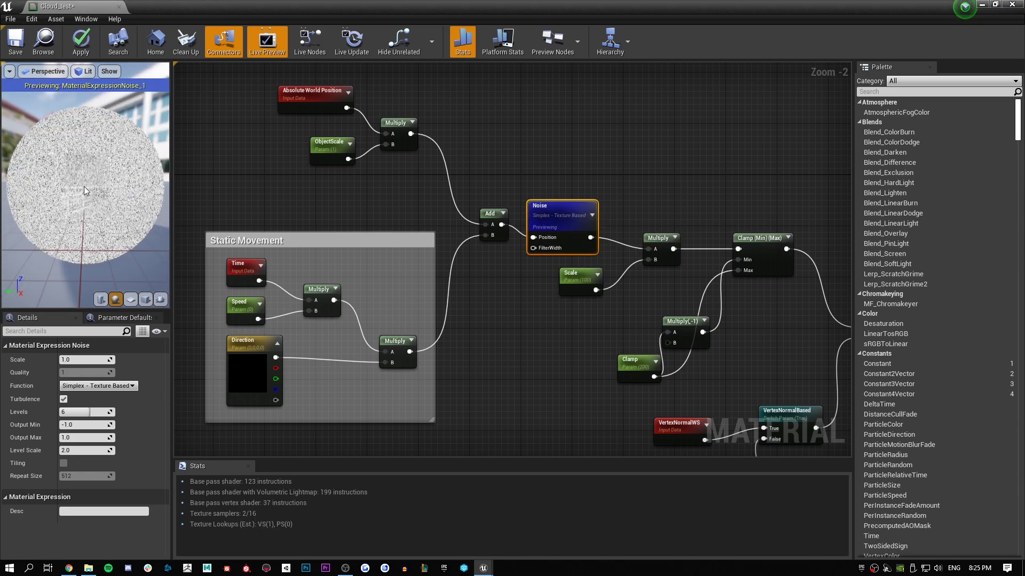
drag(40, 193, 123, 201)
right_click(569, 226)
click(587, 222)
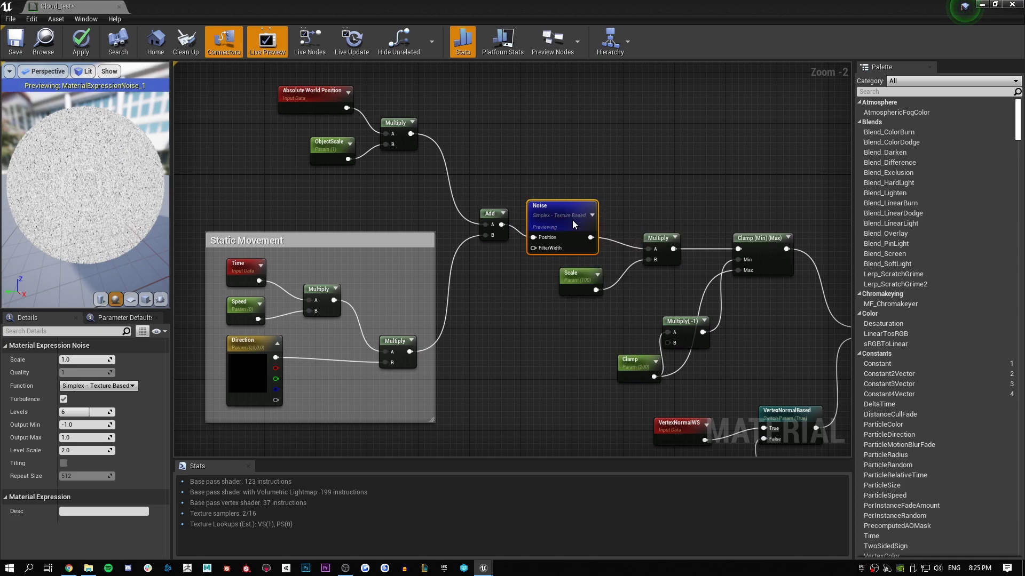
Step: Set the Noise node's Scale to 0.001 and Output Min to -0.3, and apply the material changes
click(80, 360)
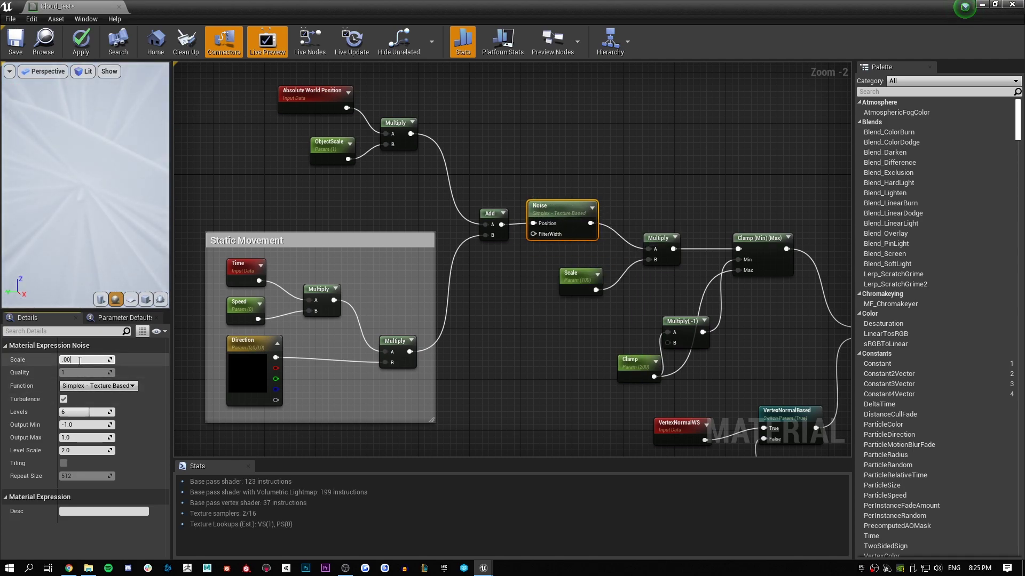
key(Return)
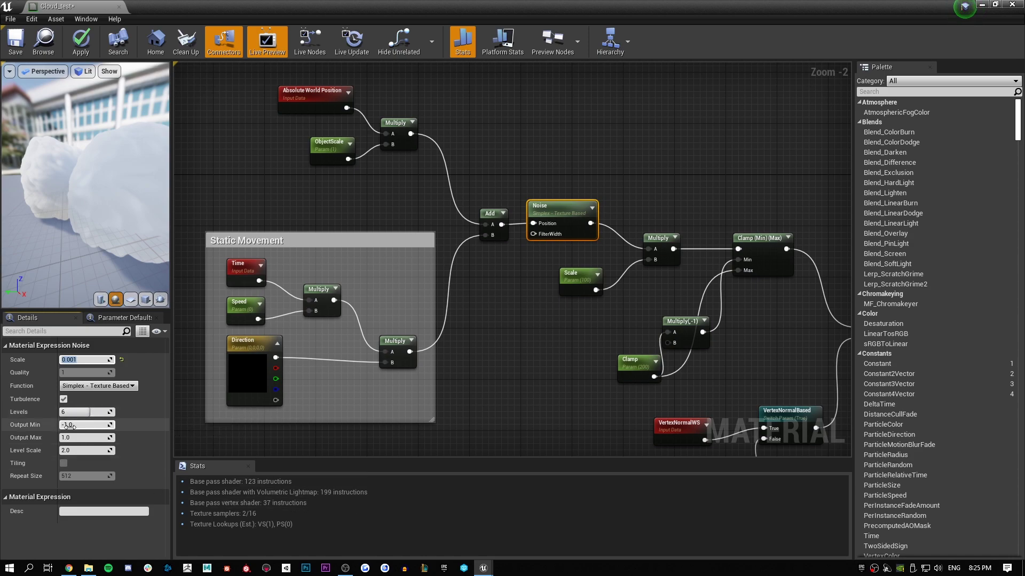
click(70, 425)
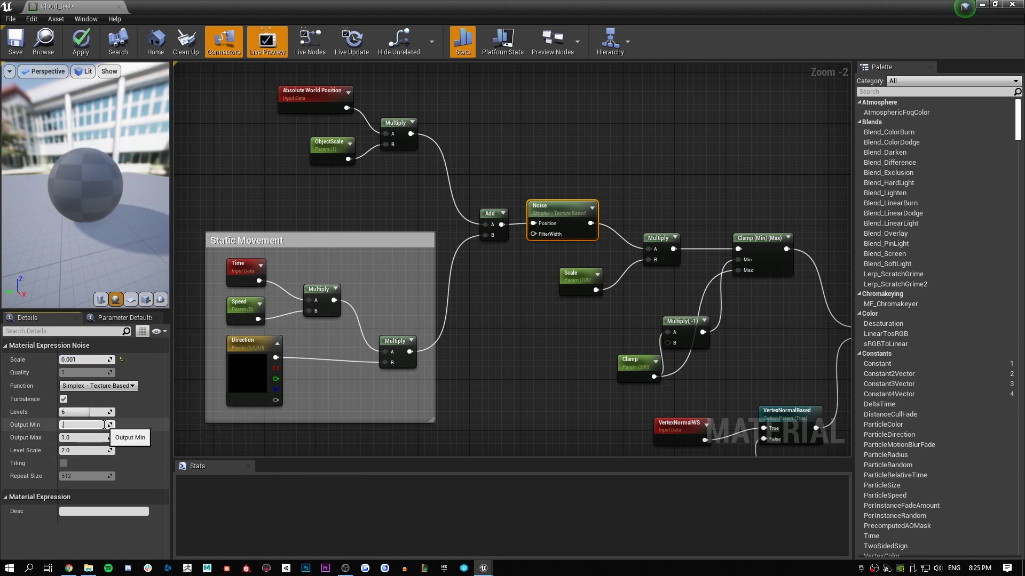
text(-0.3)
key(Return)
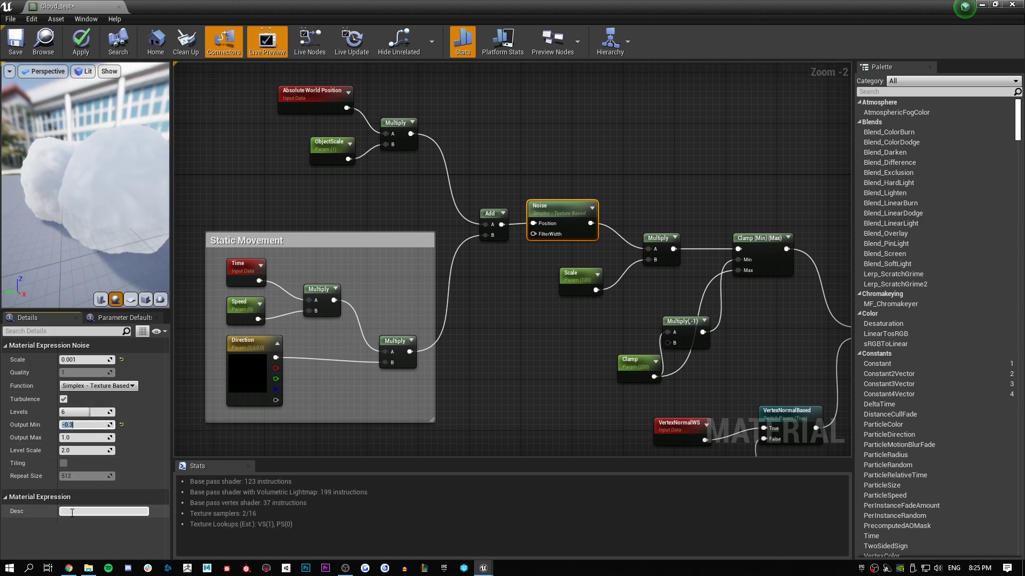
drag(86, 185, 64, 217)
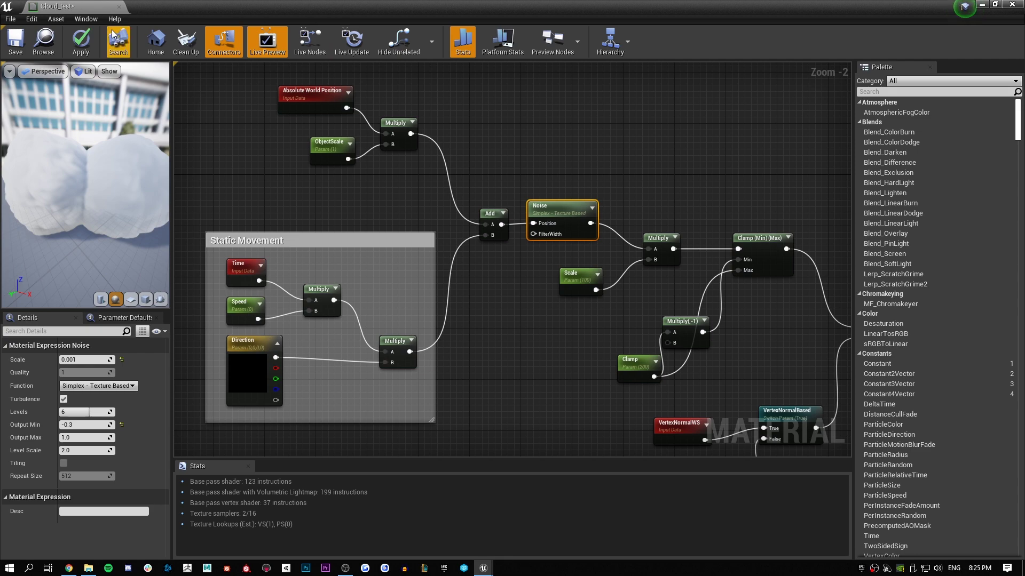
click(80, 43)
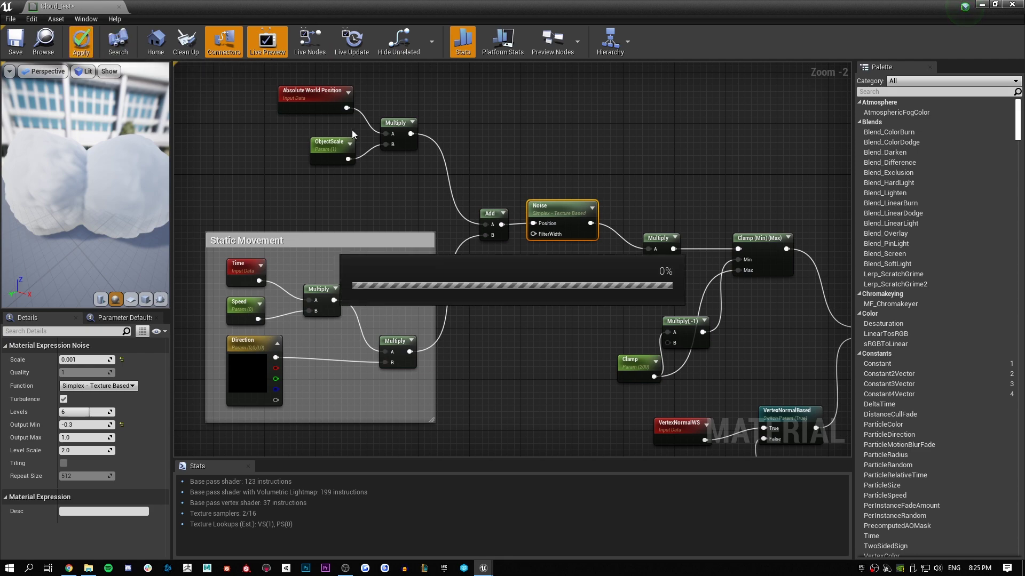
Step: Dock the Cloud_test editor into the main window and return to the GameplayMap_01 level, viewing the ground
drag(57, 7, 173, 11)
click(59, 6)
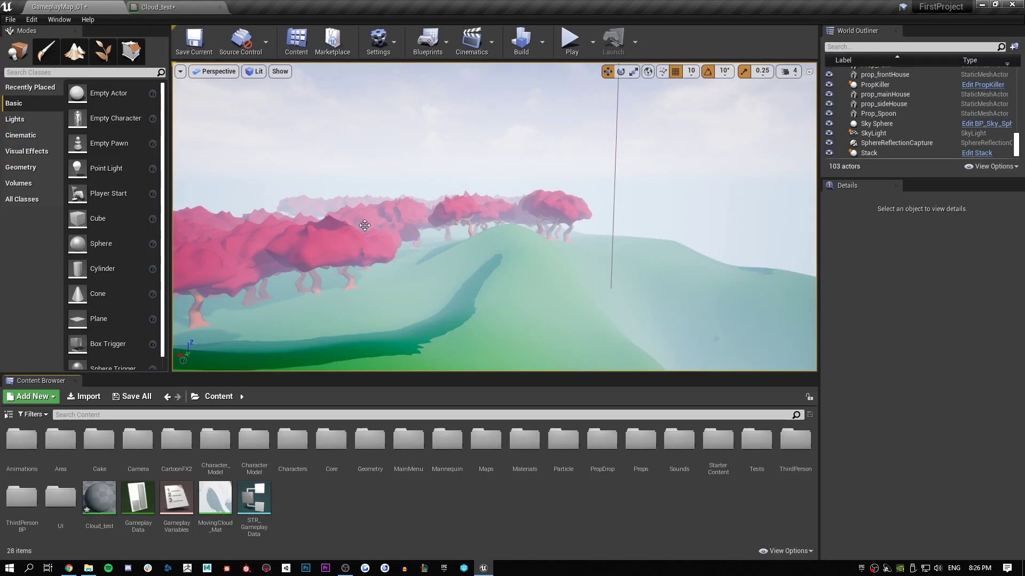
right_drag(435, 247, 435, 325)
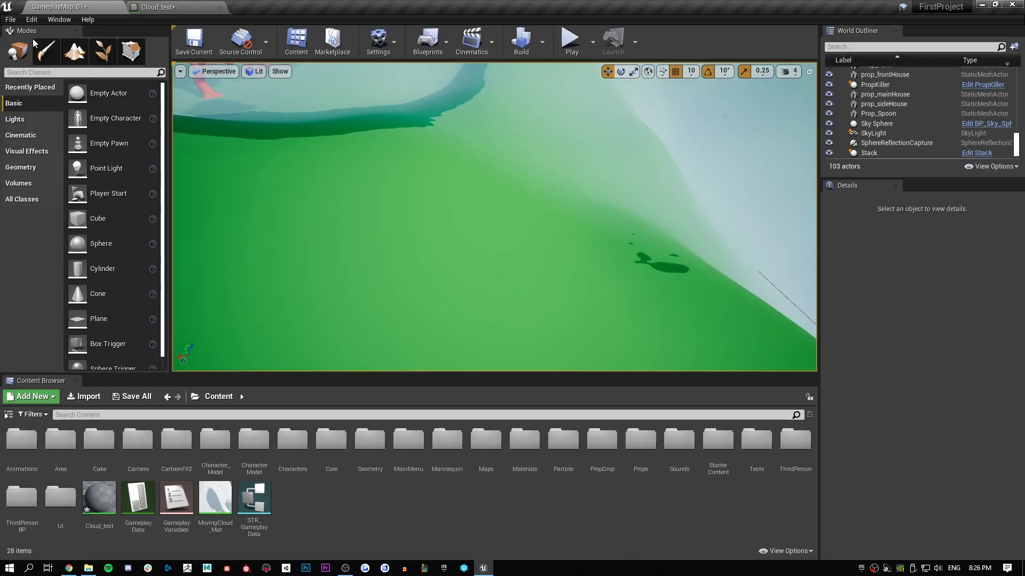
Step: Place a basic Sphere on the level's ground and stretch it to a scale of about 20.25 × 6.25 × 6.25
drag(101, 244, 235, 224)
key(r)
right_drag(311, 207, 243, 201)
right_drag(689, 182, 658, 190)
key(s)
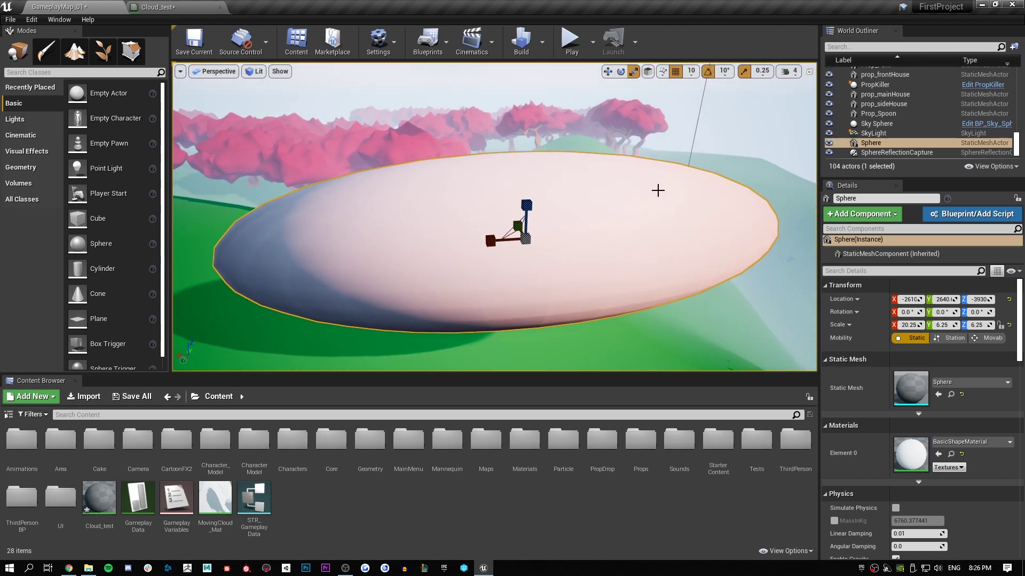
Step: Create a material instance named Cloud_test_Inst from Cloud_test and apply it to the stretched sphere, undoing the trial move of the sphere
right_click(105, 512)
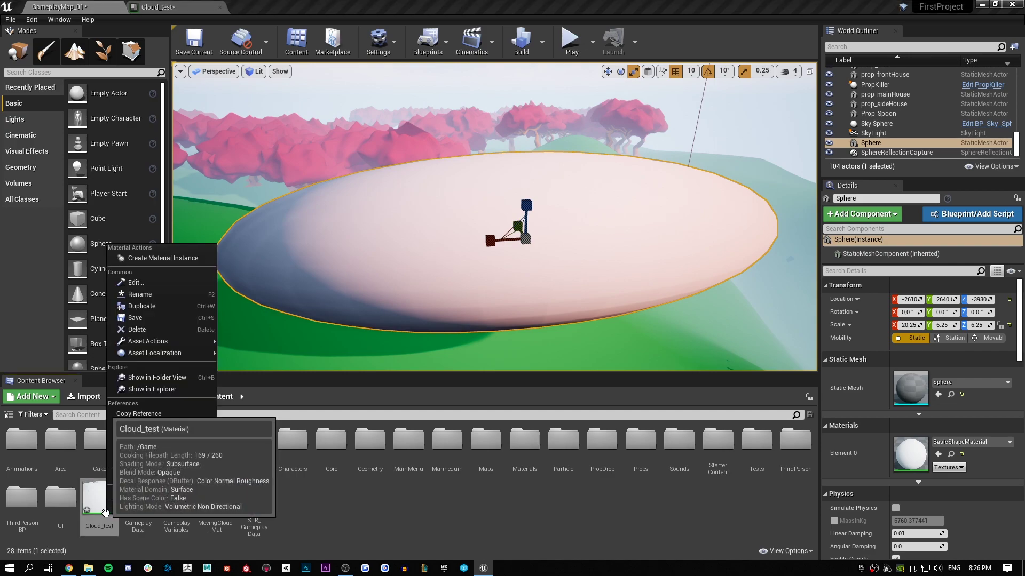
click(188, 260)
key(Return)
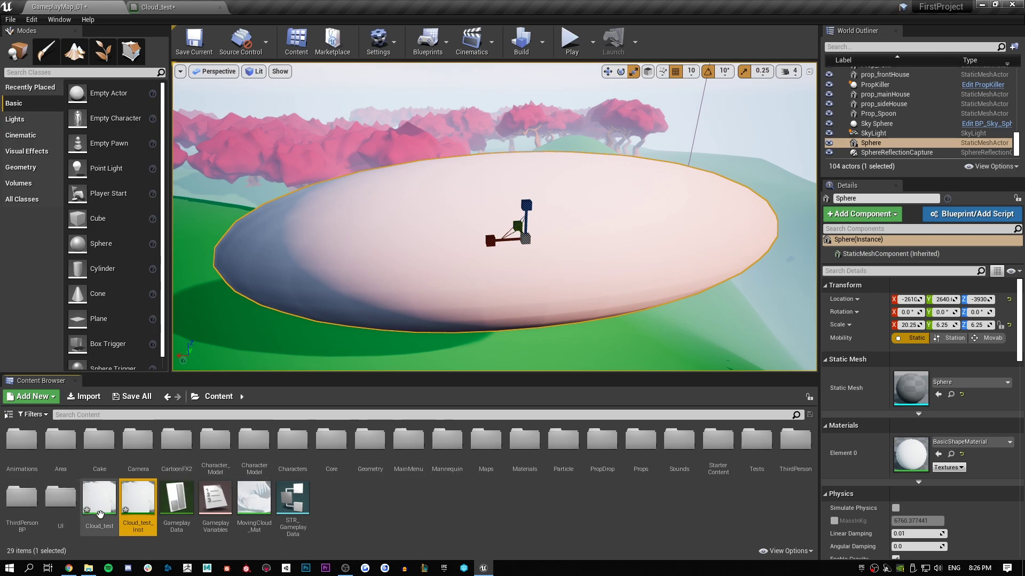
drag(137, 505, 506, 254)
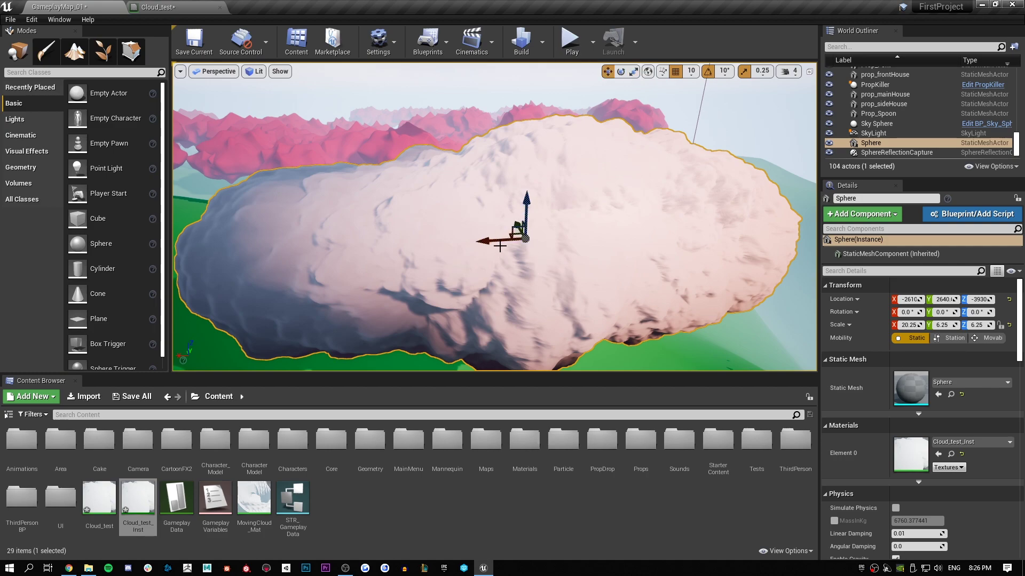
drag(484, 239, 710, 251)
key(ctrl+z)
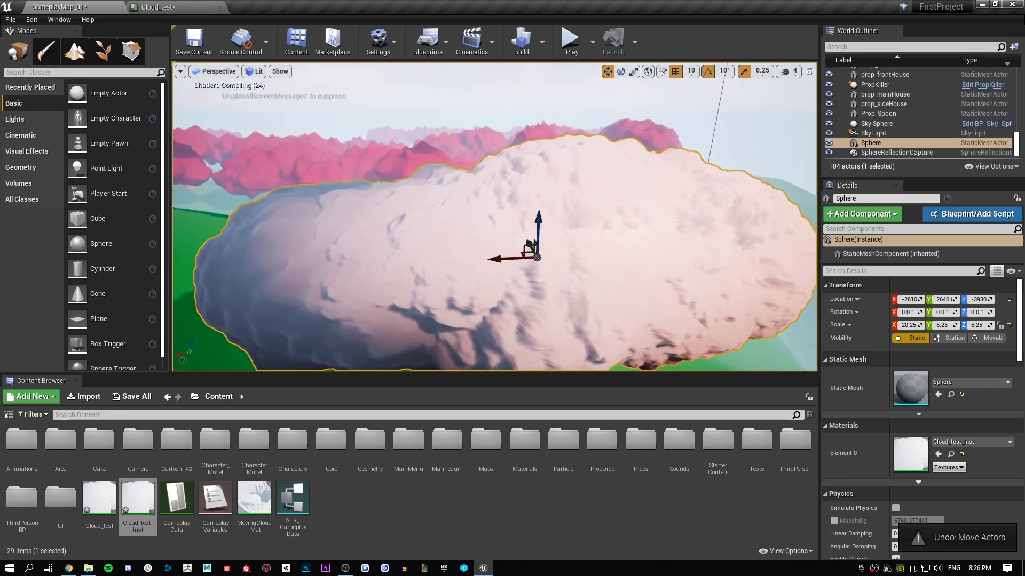
Step: Open Cloud_test_Inst and enable the VertexNormalBased, Clamp, ObjectScale, Scale, Speed and Direction parameter overrides
double_click(914, 454)
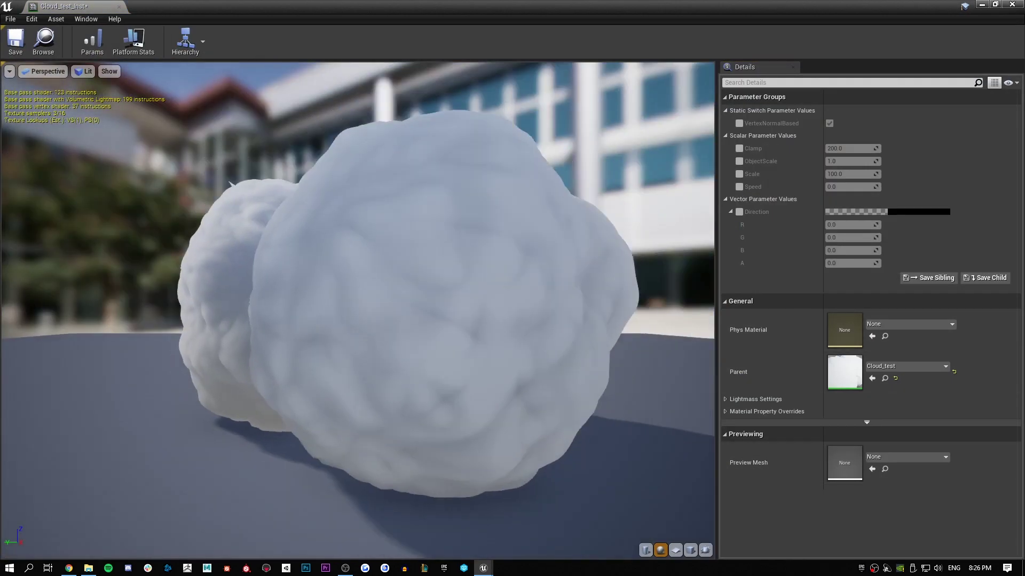
click(740, 123)
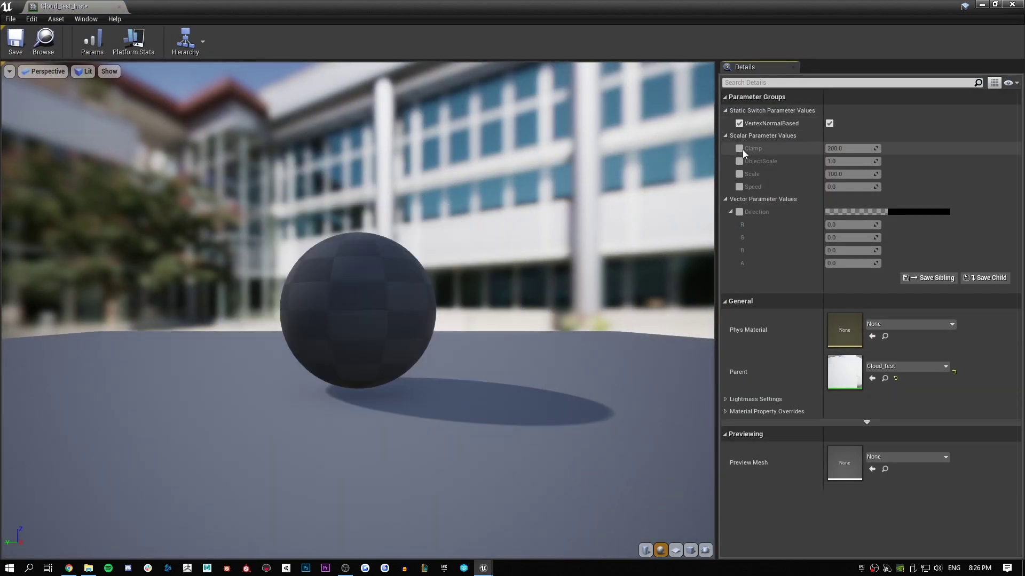
click(739, 148)
click(739, 161)
click(739, 174)
click(739, 187)
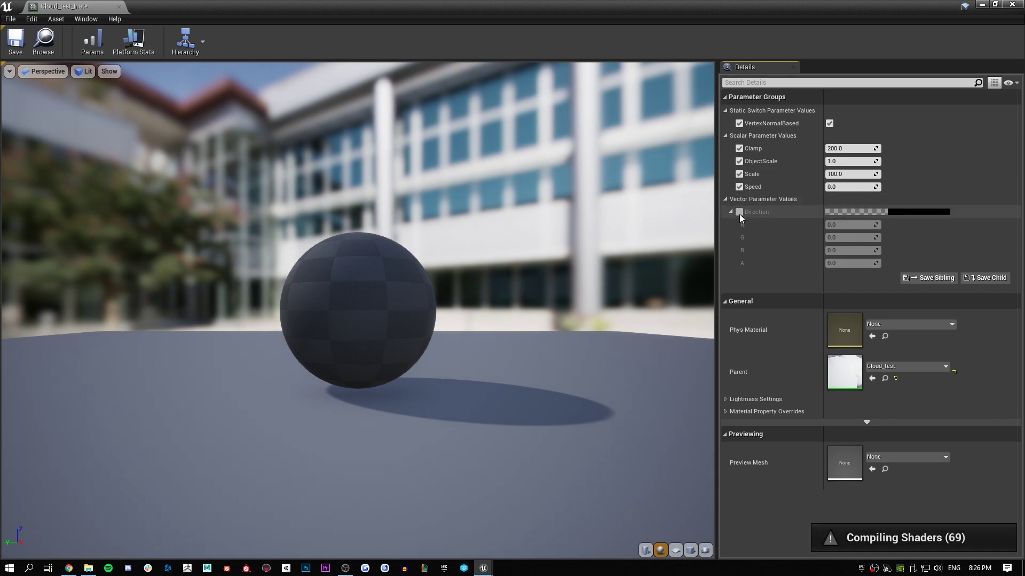
click(739, 212)
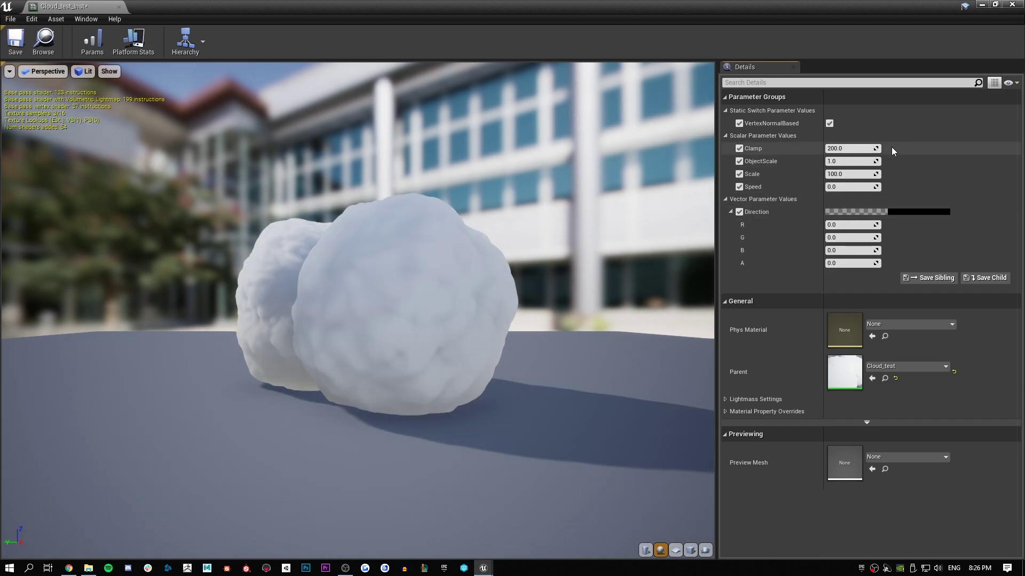
Step: Set the instance's ObjectScale to 1.5, Scale to 50 and Speed to 200, and save it
click(844, 162)
text(1.5)
key(Return)
text(50)
key(Return)
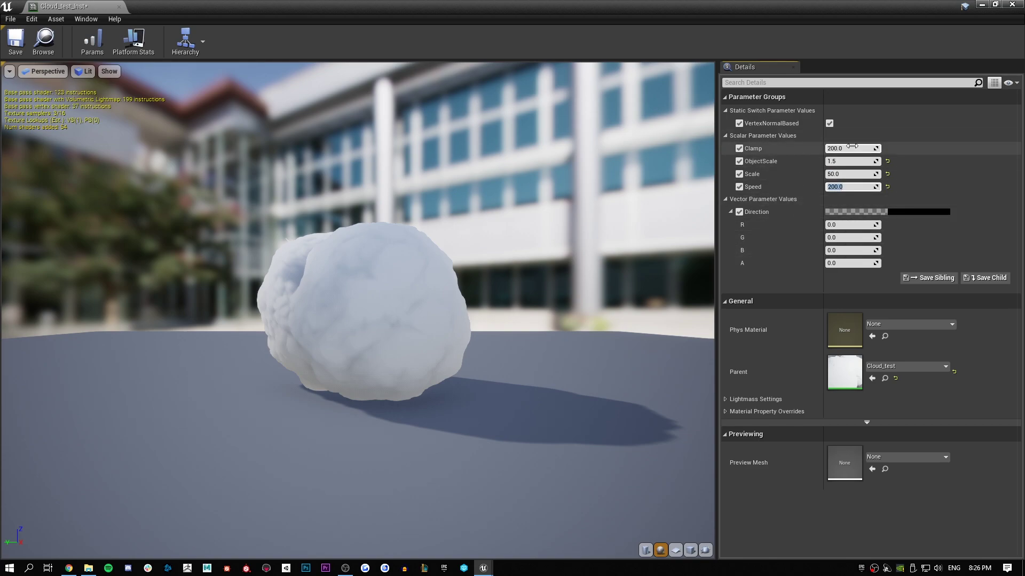
click(15, 47)
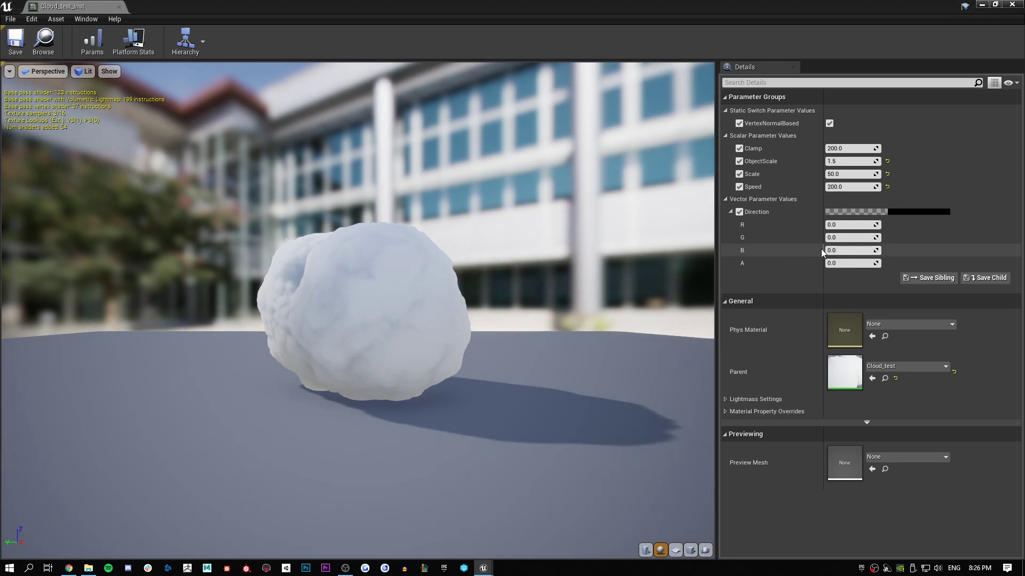
Step: Set the Direction parameter to R 1 and G 0.5, save the instance and close its editor
click(848, 224)
text(1)
key(Tab)
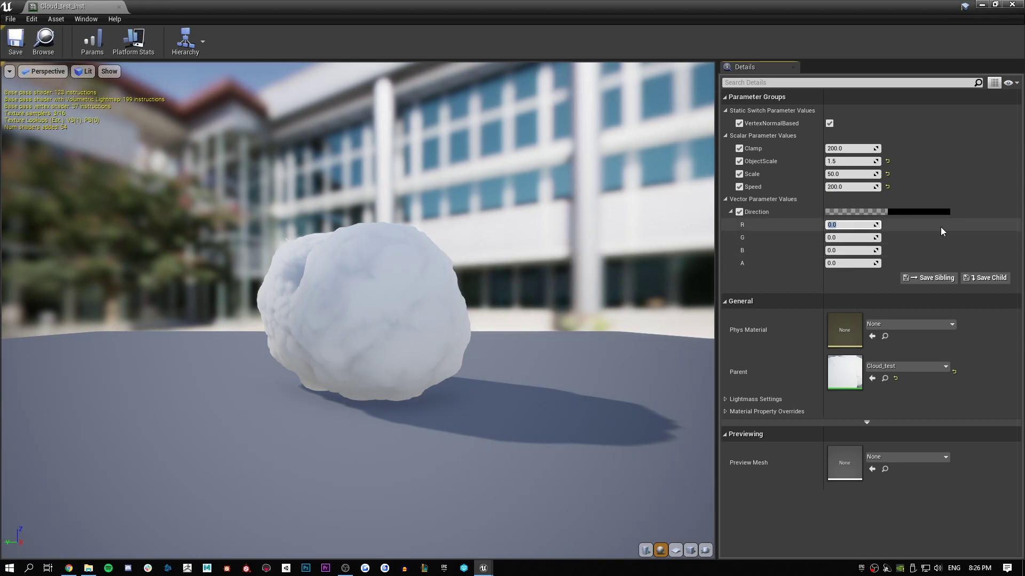
key(BackSpace)
text(.5)
key(Return)
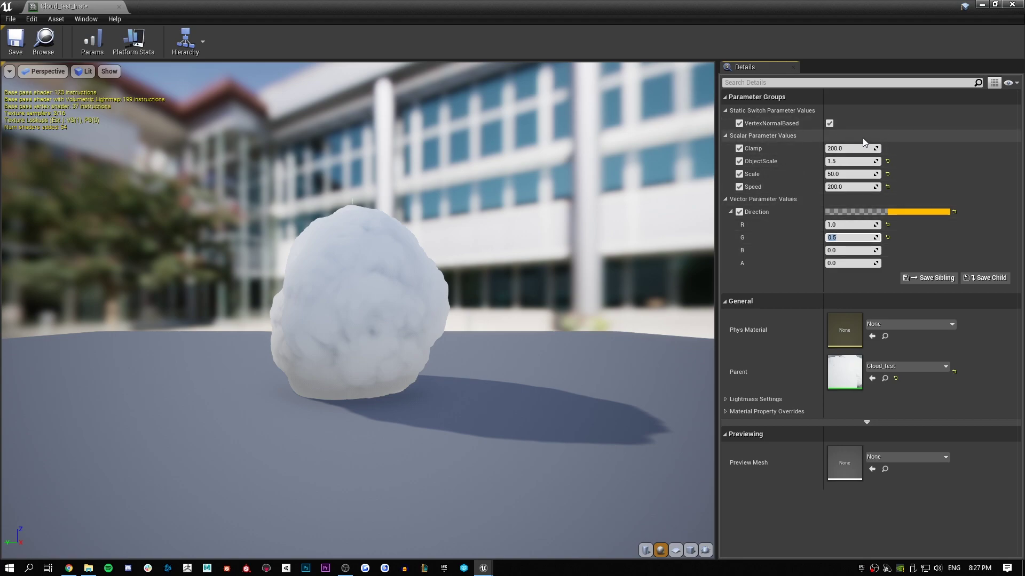
click(13, 42)
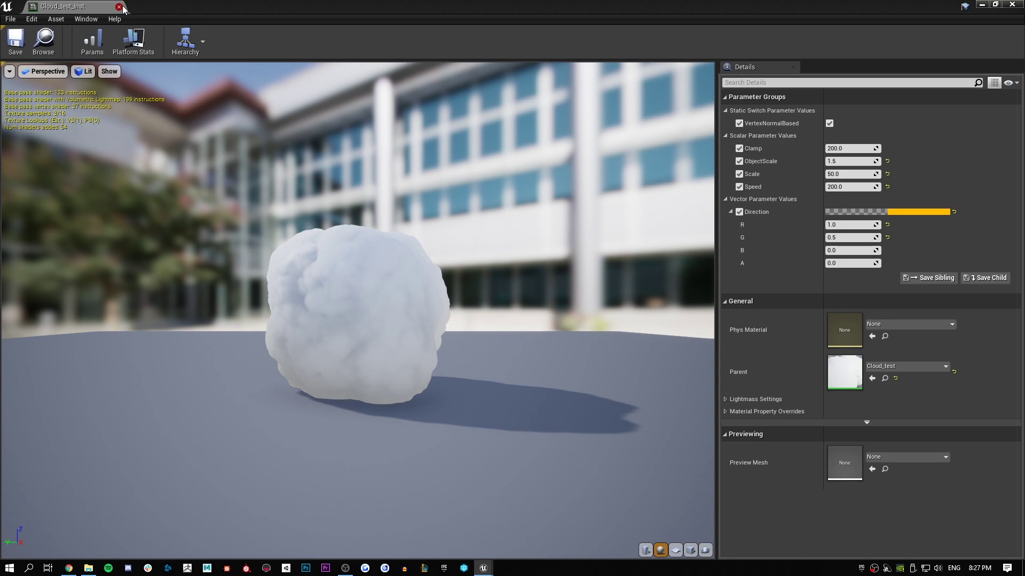
click(119, 7)
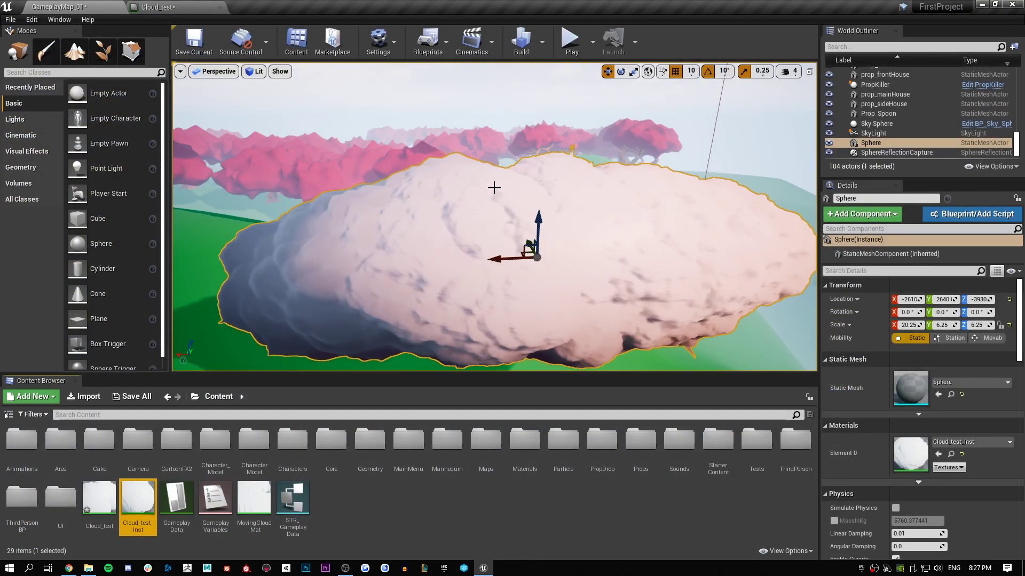
right_drag(617, 203, 643, 240)
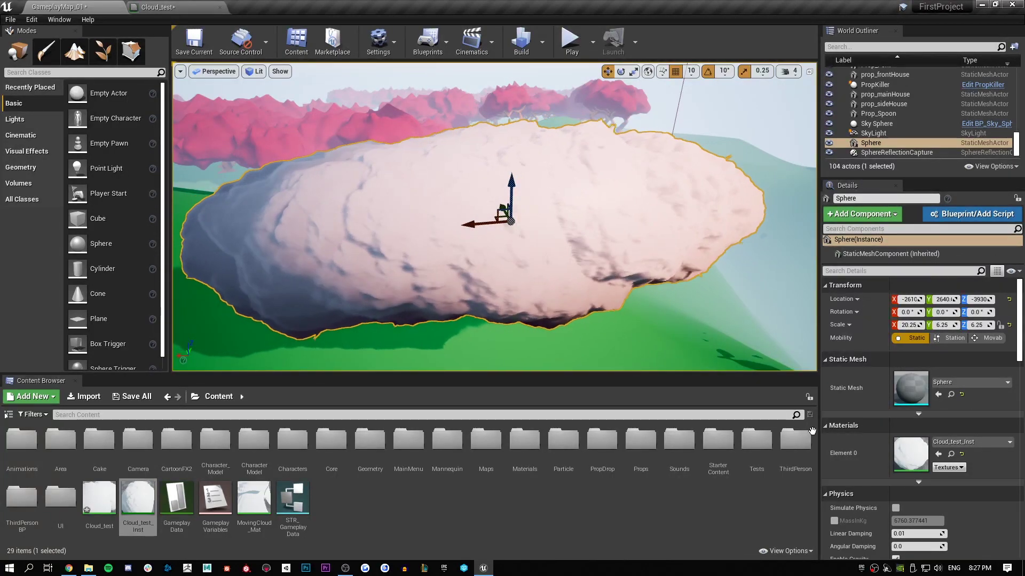
double_click(911, 453)
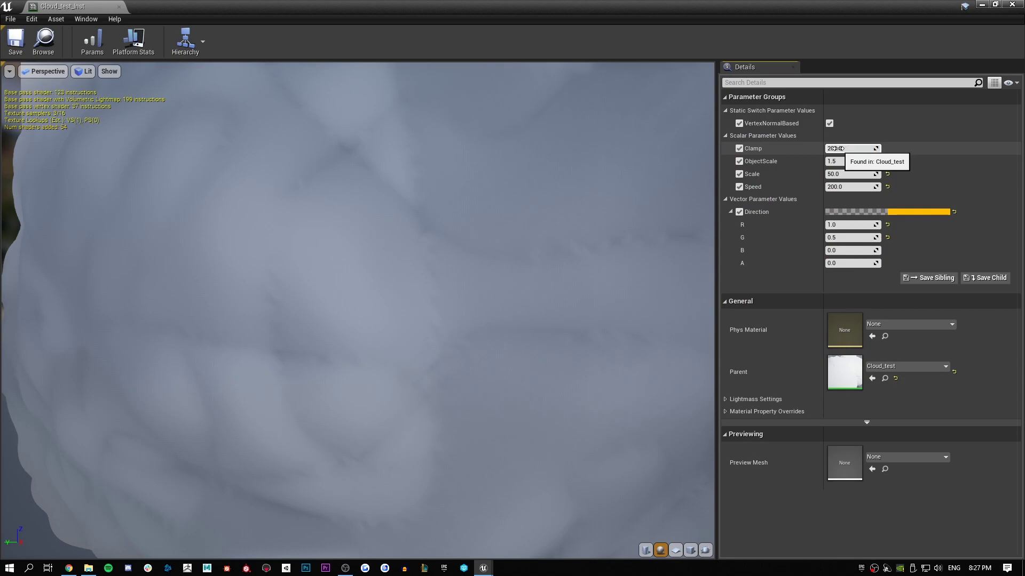
click(119, 7)
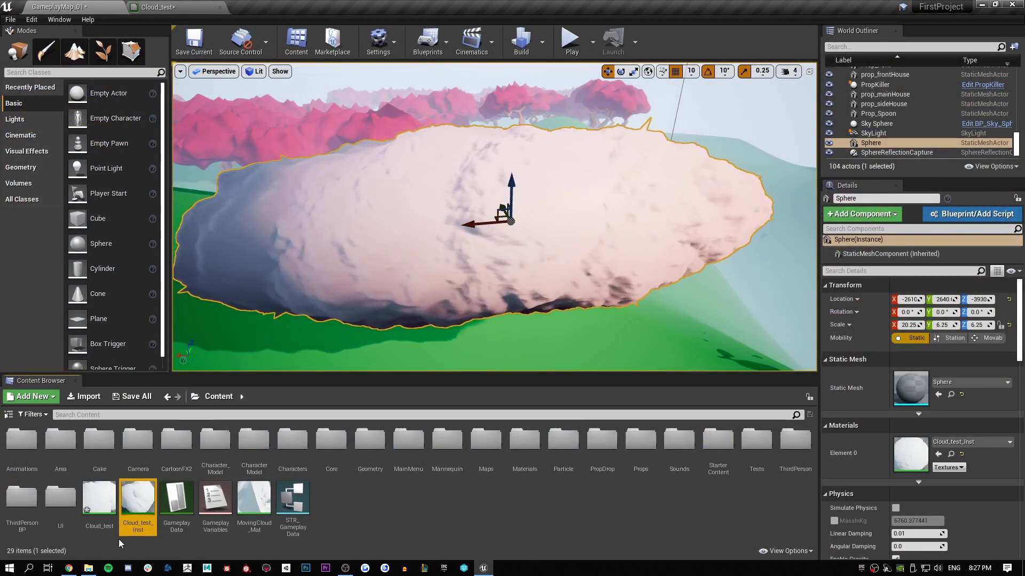
Step: Change the Noise node's function in Cloud_test to Fast Gradient - 3D Texture, apply the material and return to the level
double_click(97, 510)
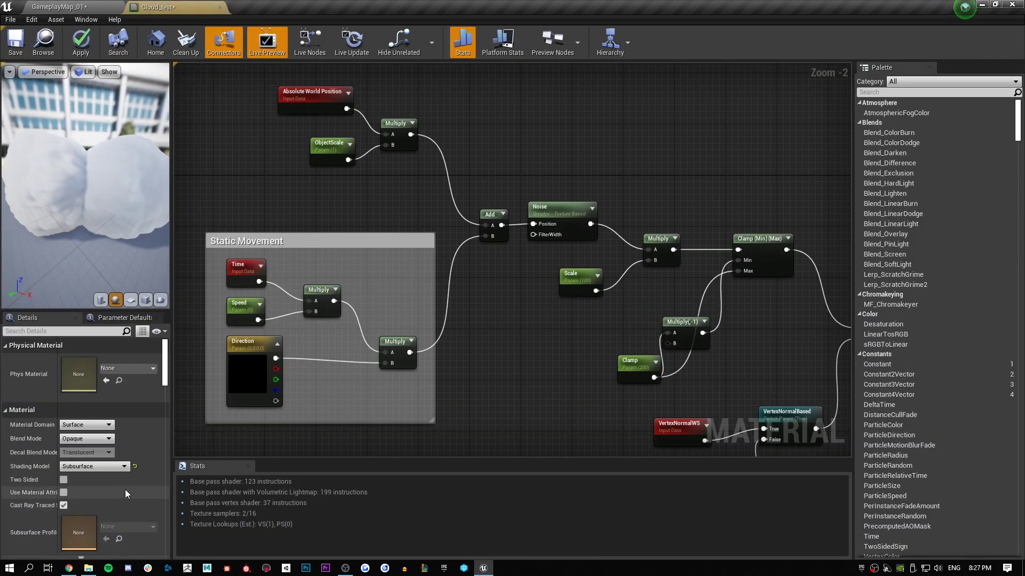
right_drag(504, 370, 460, 376)
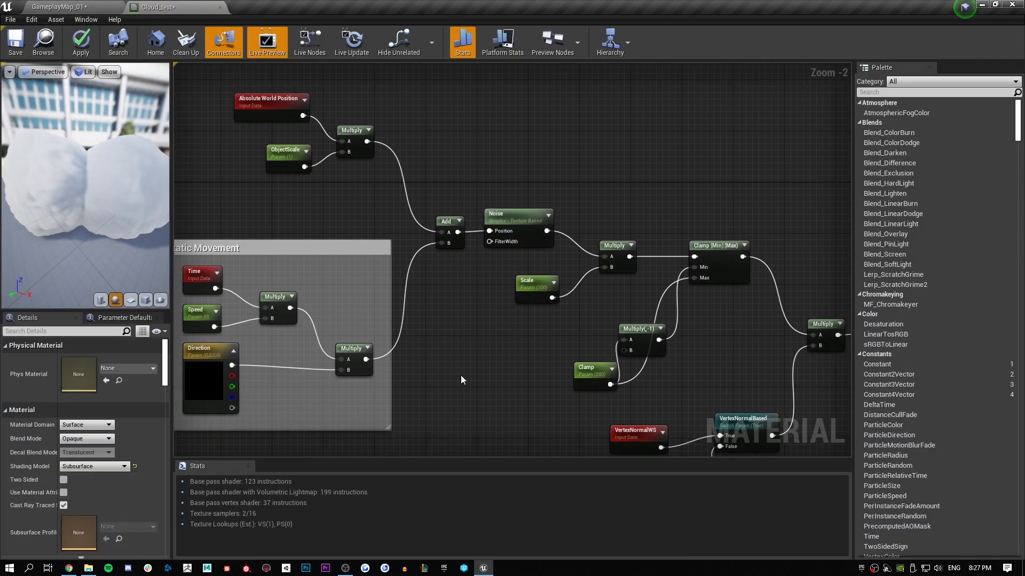
click(494, 220)
click(96, 386)
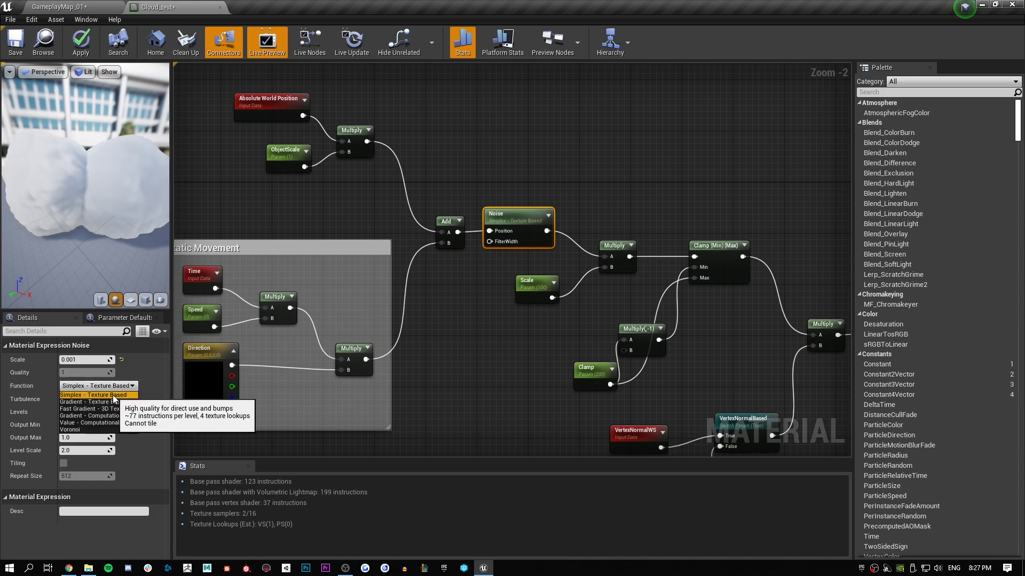
click(107, 409)
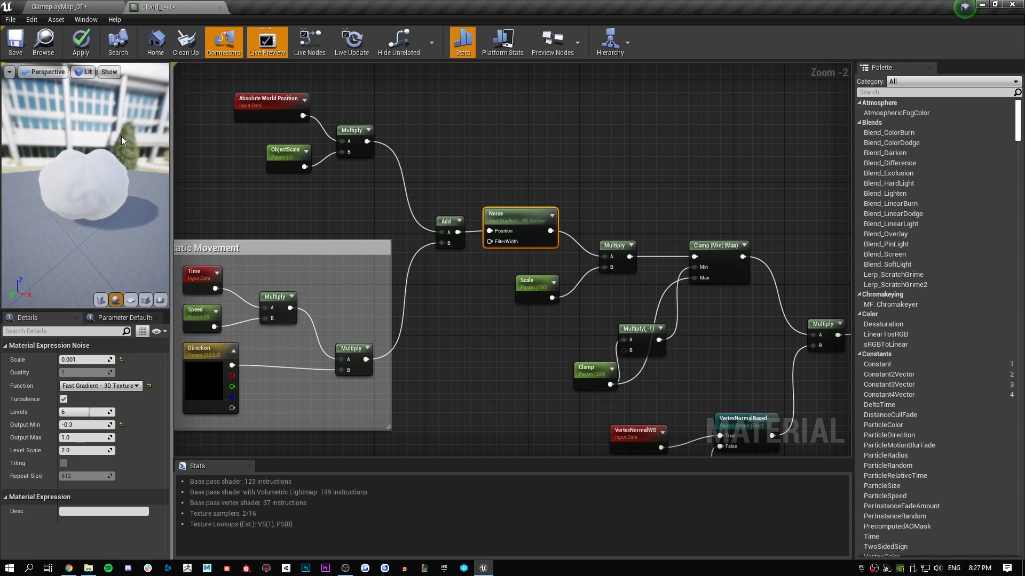
click(80, 41)
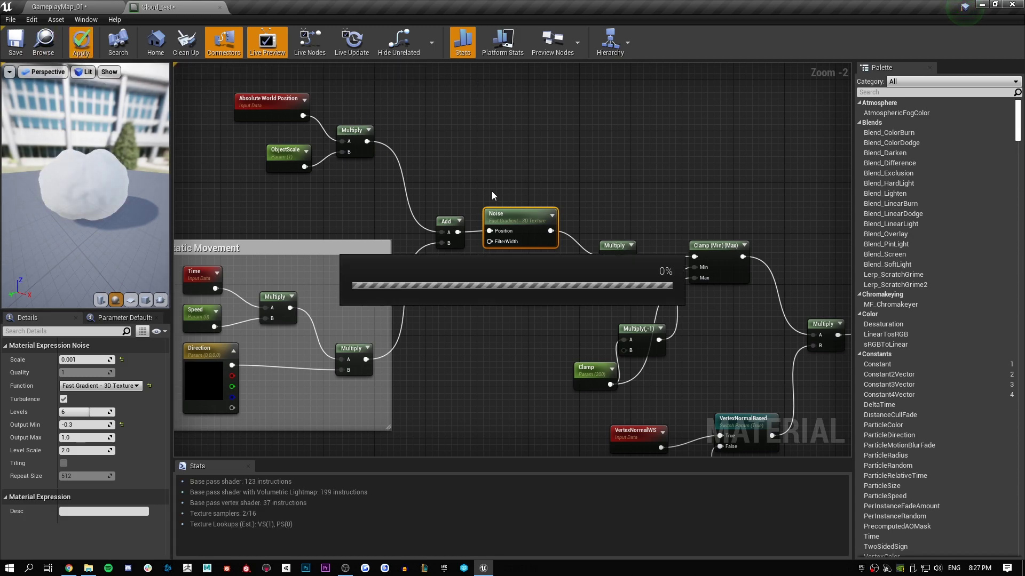
click(89, 5)
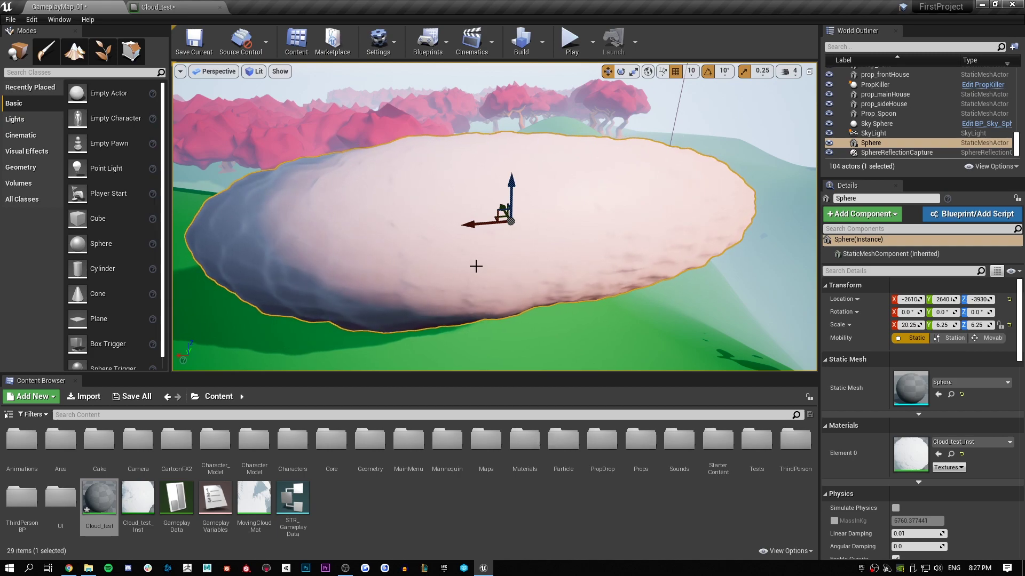
Step: Set the Scale parameter of Cloud_test_Inst to 100
double_click(914, 455)
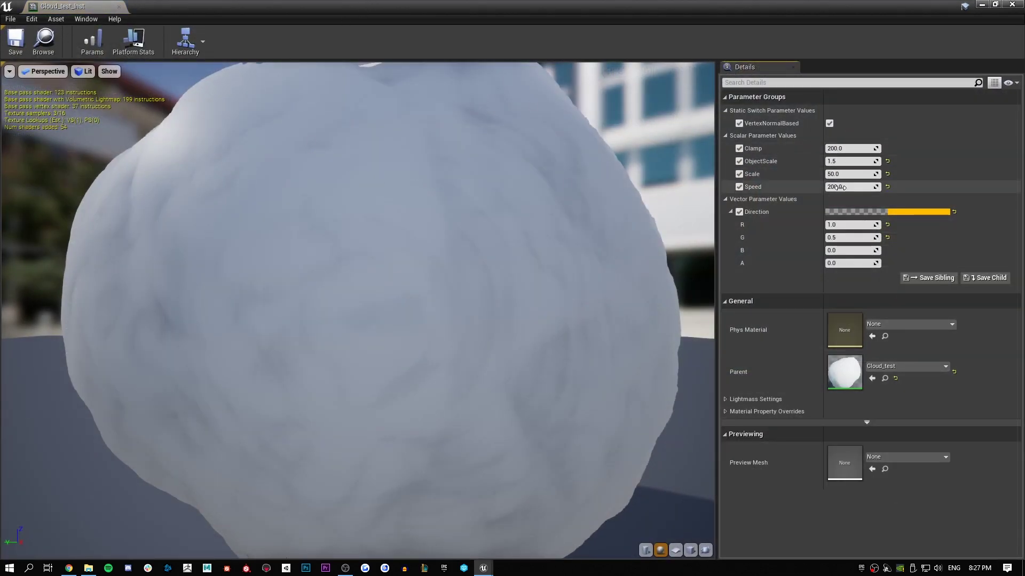
drag(840, 174, 884, 186)
text(100)
key(Return)
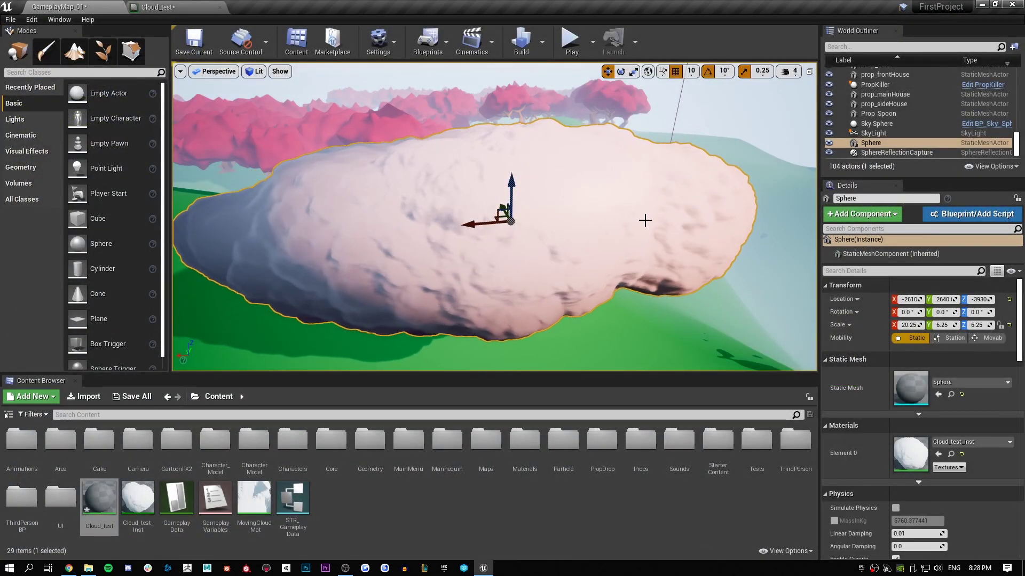
Step: Examine the existing clouds in the level's sky and compare them with the displaced sphere on the ground
right_drag(460, 258, 476, 174)
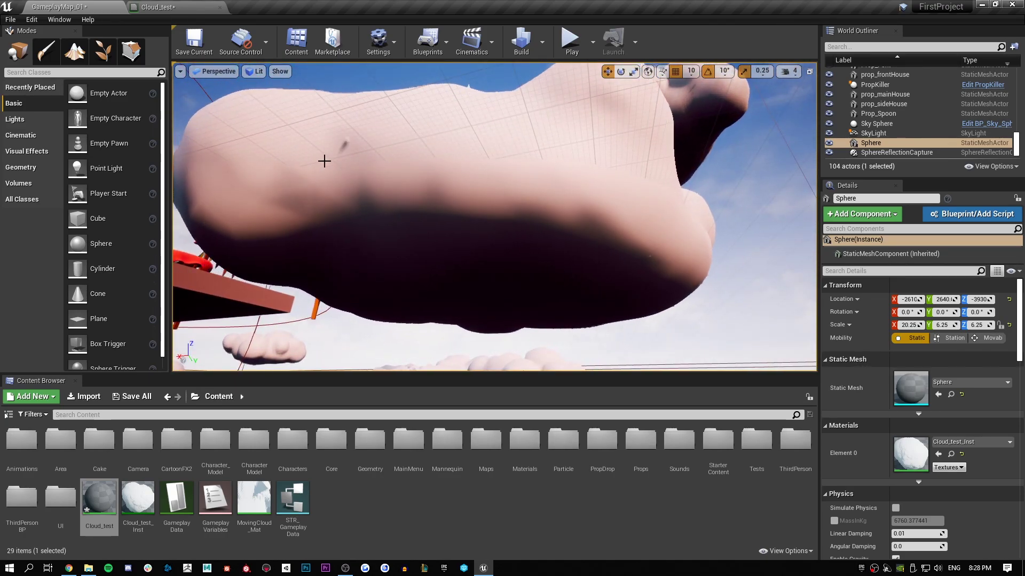
right_drag(277, 180, 234, 288)
right_drag(352, 218, 353, 184)
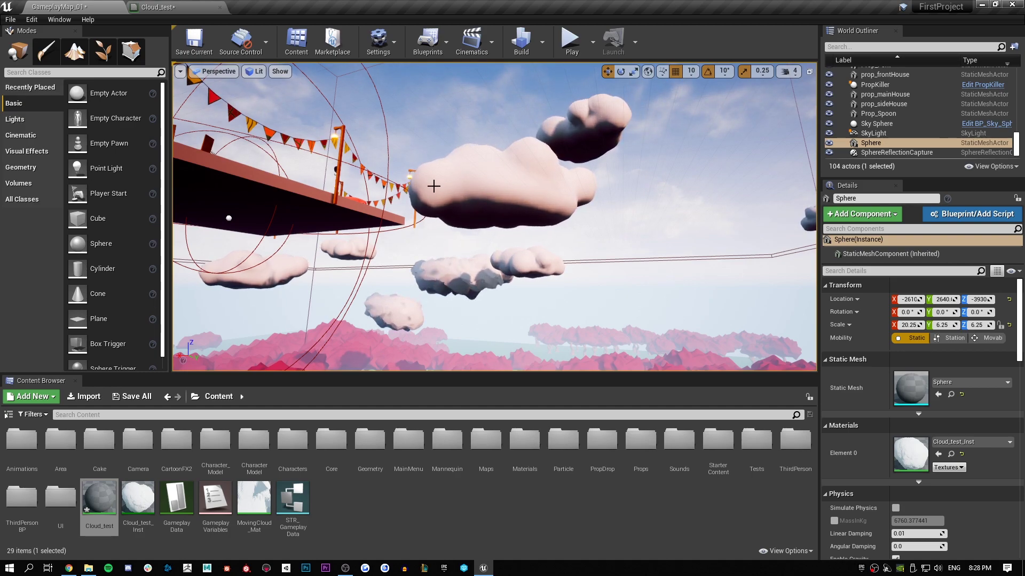
right_drag(521, 189, 483, 255)
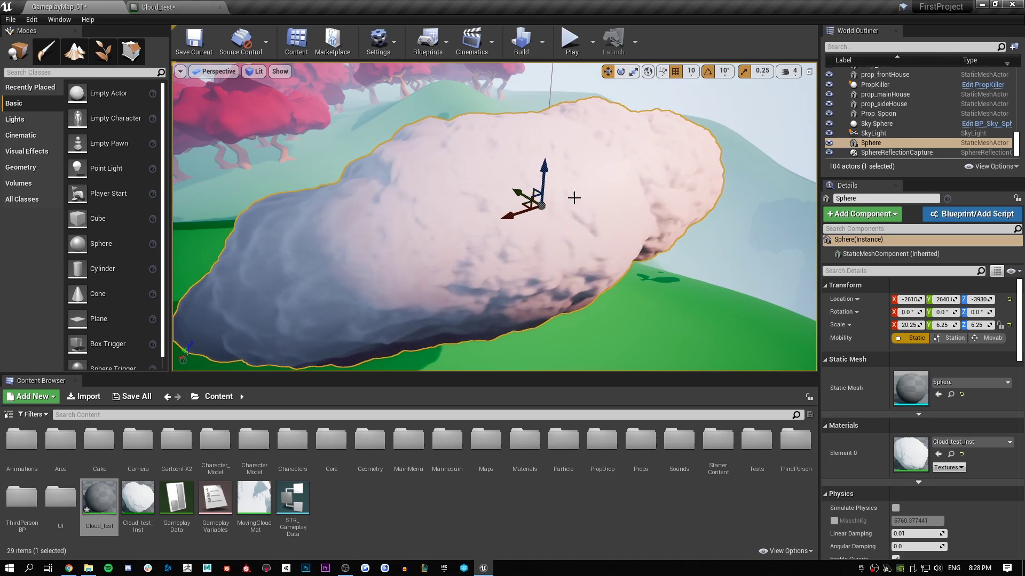
click(145, 6)
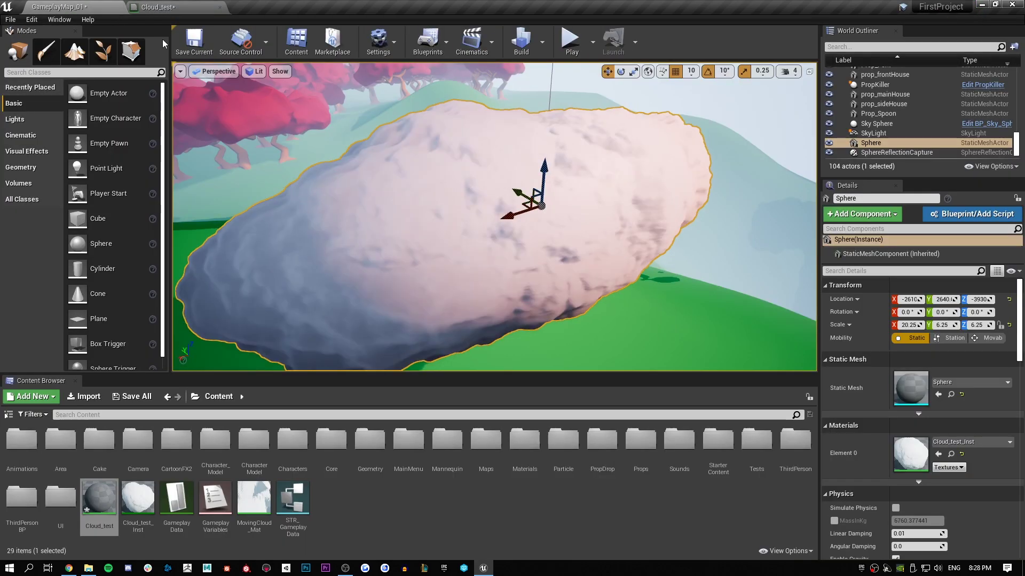
click(66, 6)
Step: Try moving the cloud sphere sideways through the noise, and undo the move
right_drag(494, 217, 408, 235)
mouse_move(483, 219)
mouse_down()
mouse_move(616, 217)
mouse_move(463, 213)
mouse_up()
drag(342, 204, 660, 240)
key(ctrl+z)
key(w)
right_drag(624, 238, 633, 171)
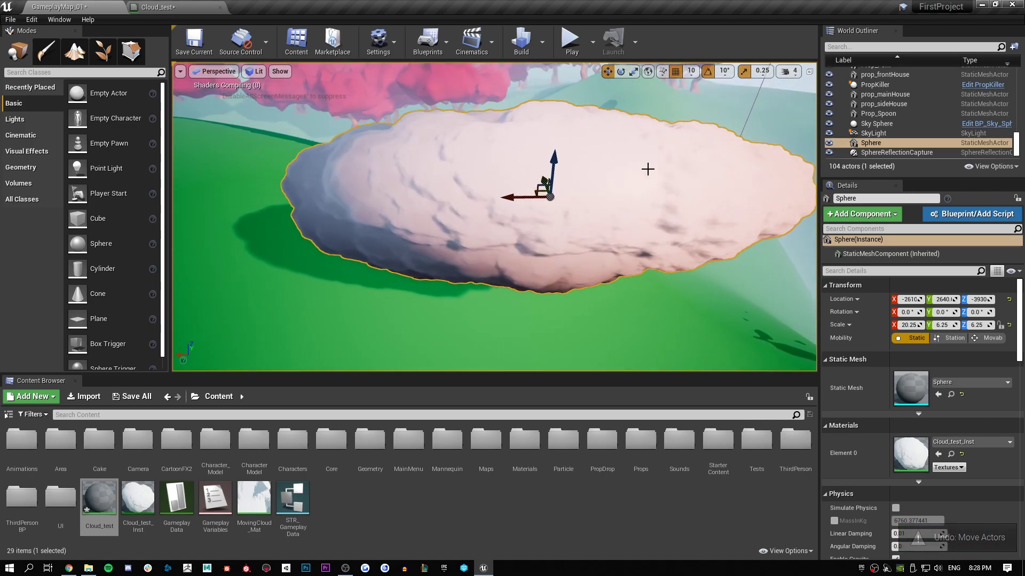
Step: Disable the Speed parameter override in Cloud_test_Inst and save the instance
double_click(911, 454)
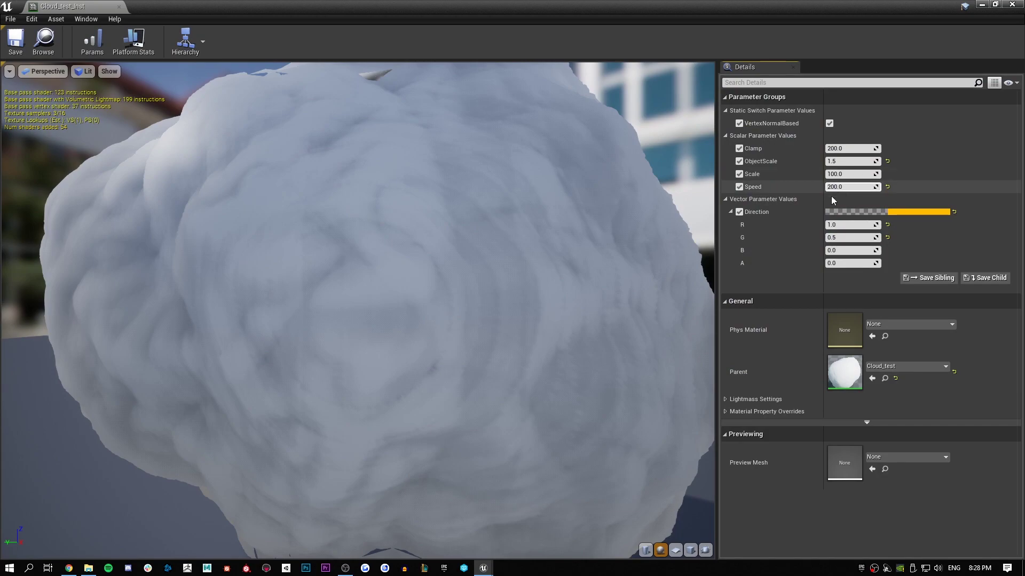
click(739, 186)
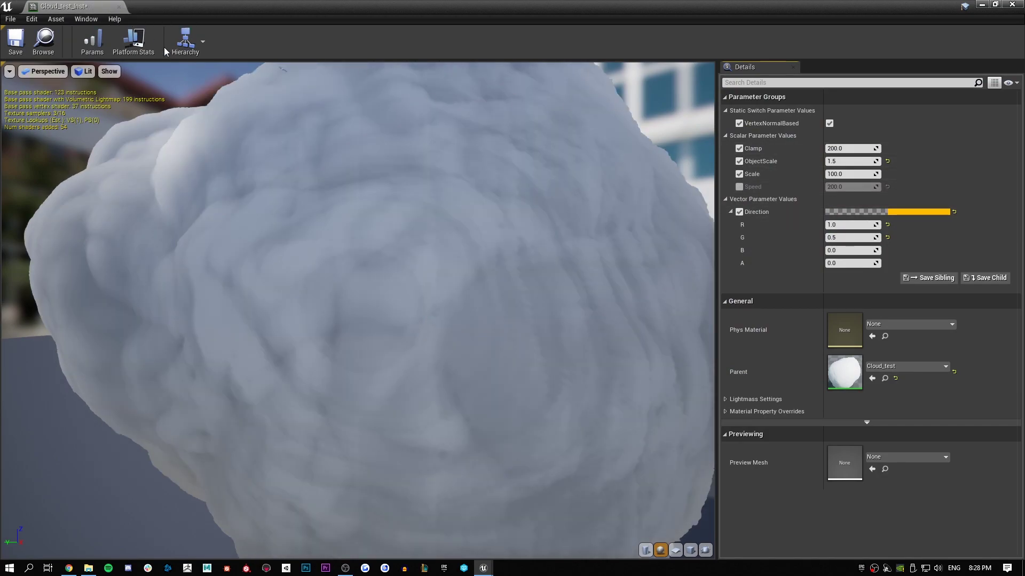
click(14, 41)
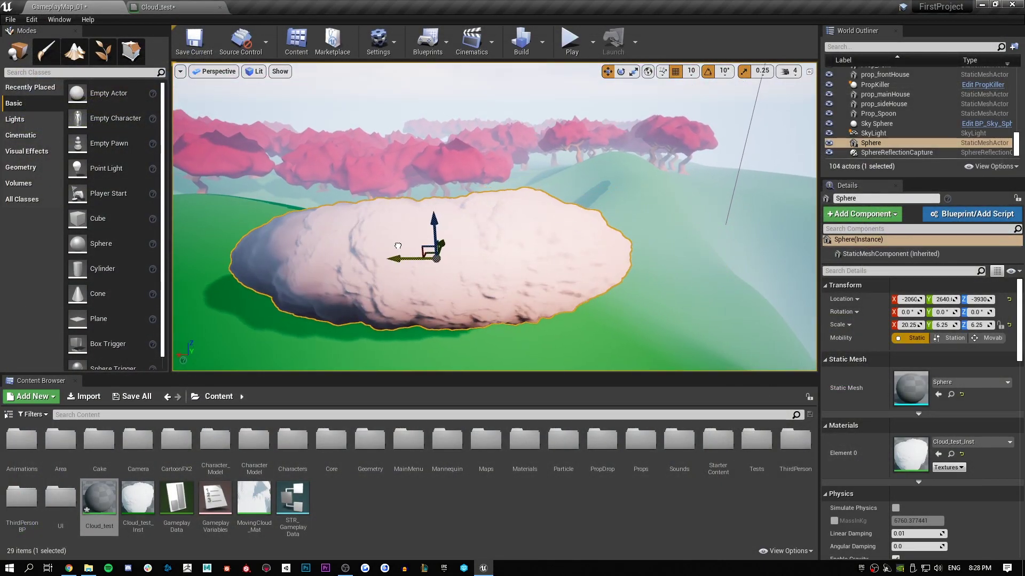
Step: Move the cloud sphere along the X axis to about -2100 and look around the level
drag(349, 242, 324, 238)
drag(426, 243, 410, 278)
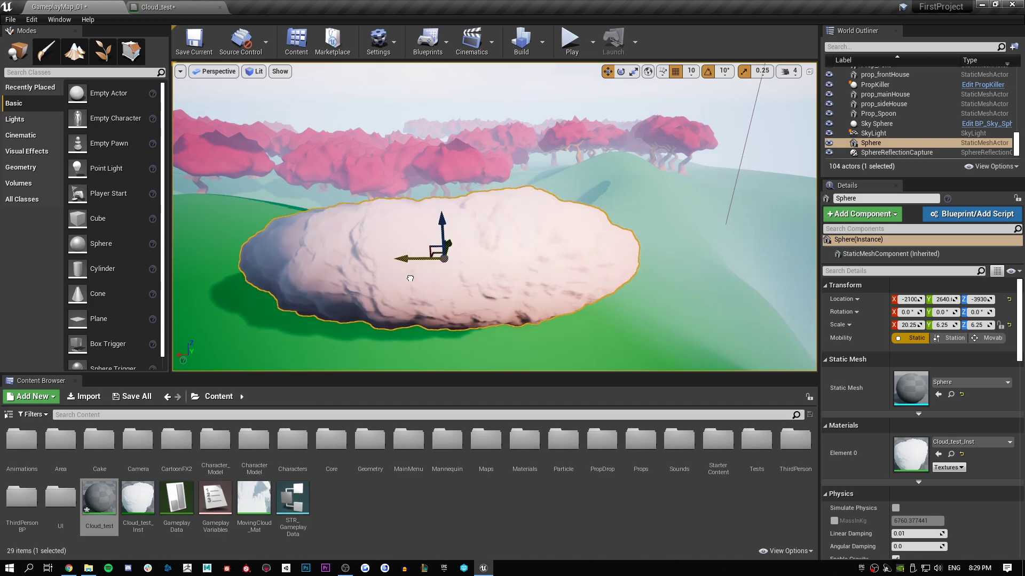
right_drag(611, 217, 470, 256)
key(w)
key(s)
key(w)
key(w)
key(s)
right_drag(422, 189, 610, 222)
key(s)
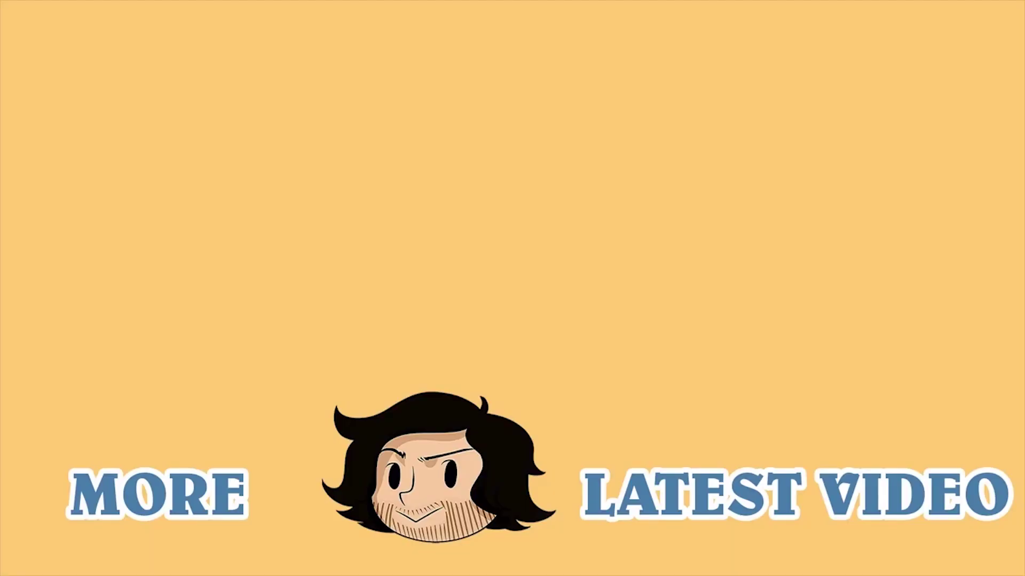